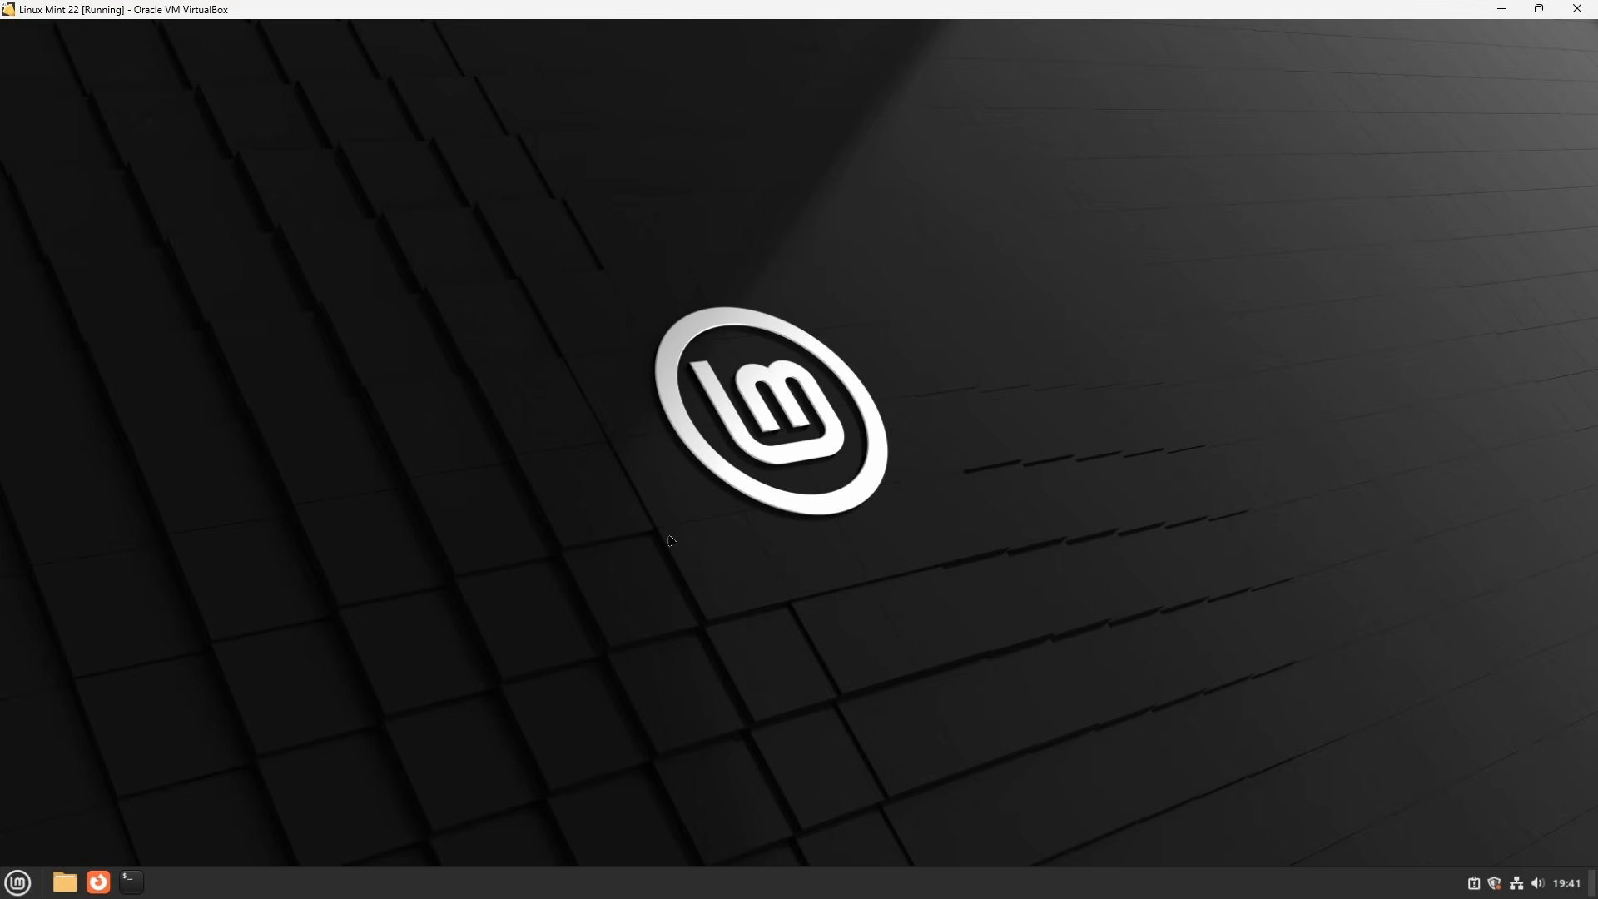
Open the Update Manager from the system's administration applications.
click(18, 883)
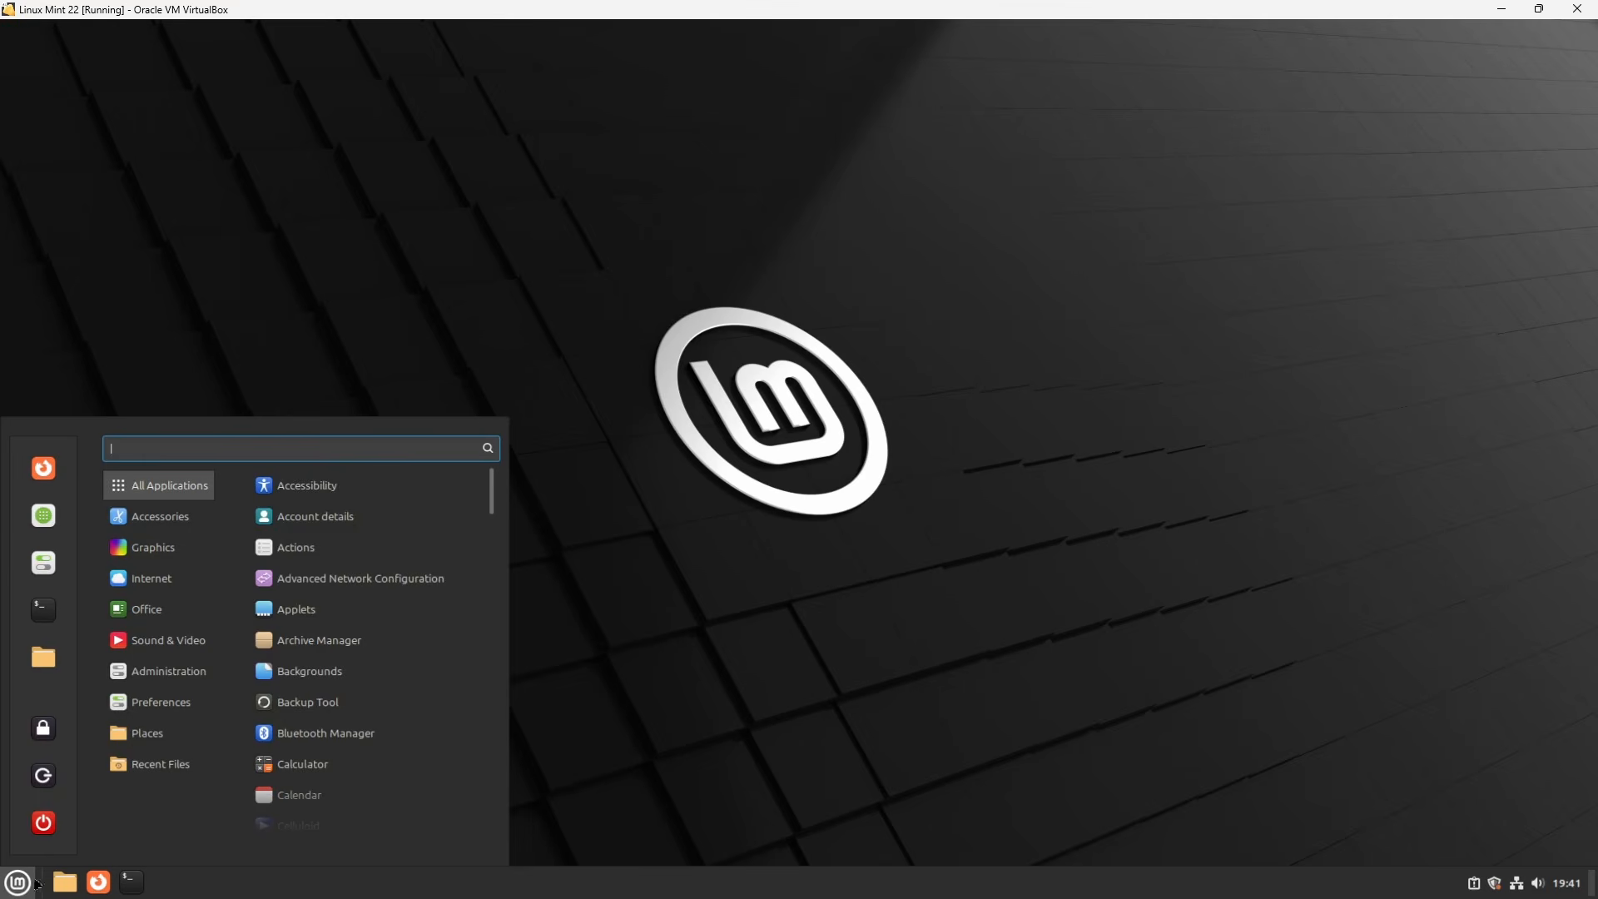
mouse_move(172, 678)
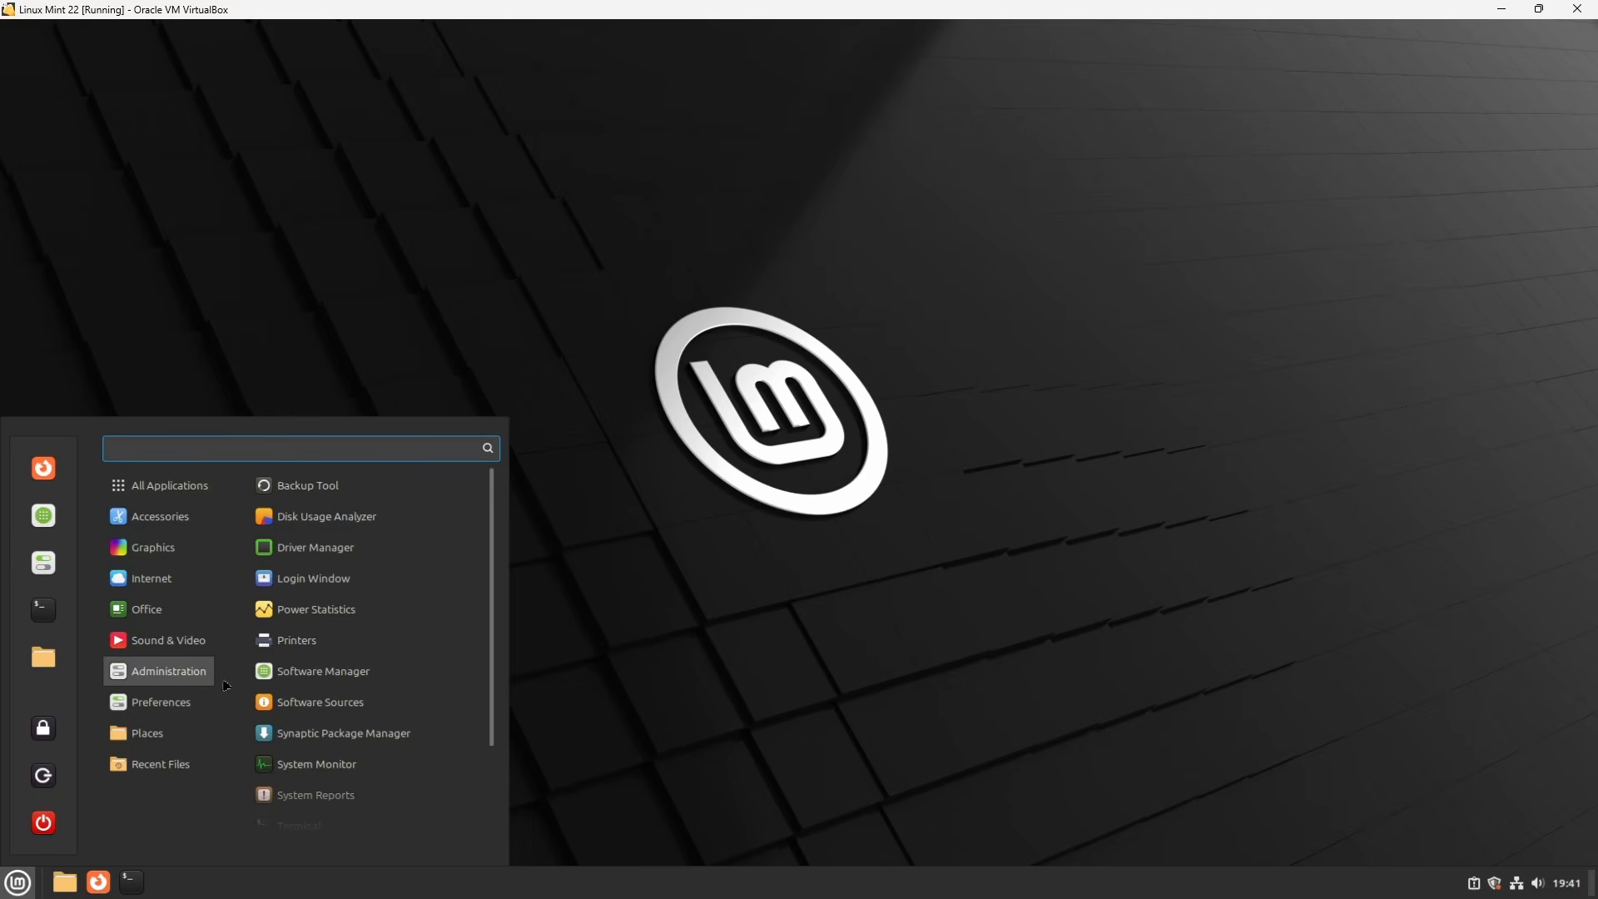
scroll(496, 820, down, 2)
drag(494, 820, 495, 835)
click(374, 799)
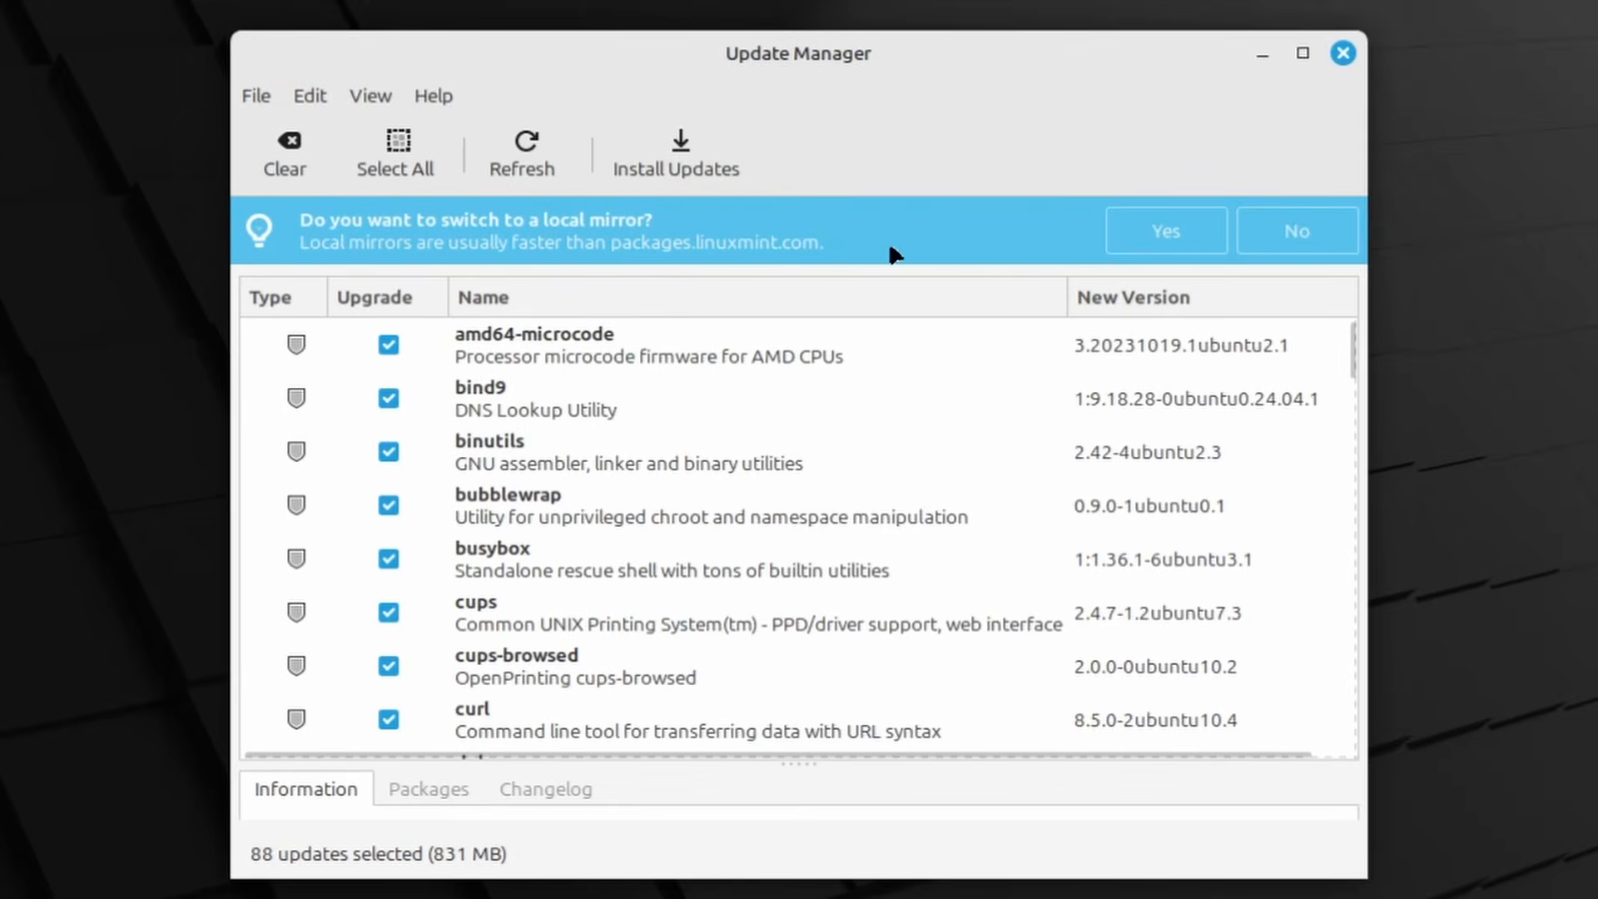
Decline the local mirror suggestion and install all selected updates with their additional packages, authorising with the account password.
click(1251, 233)
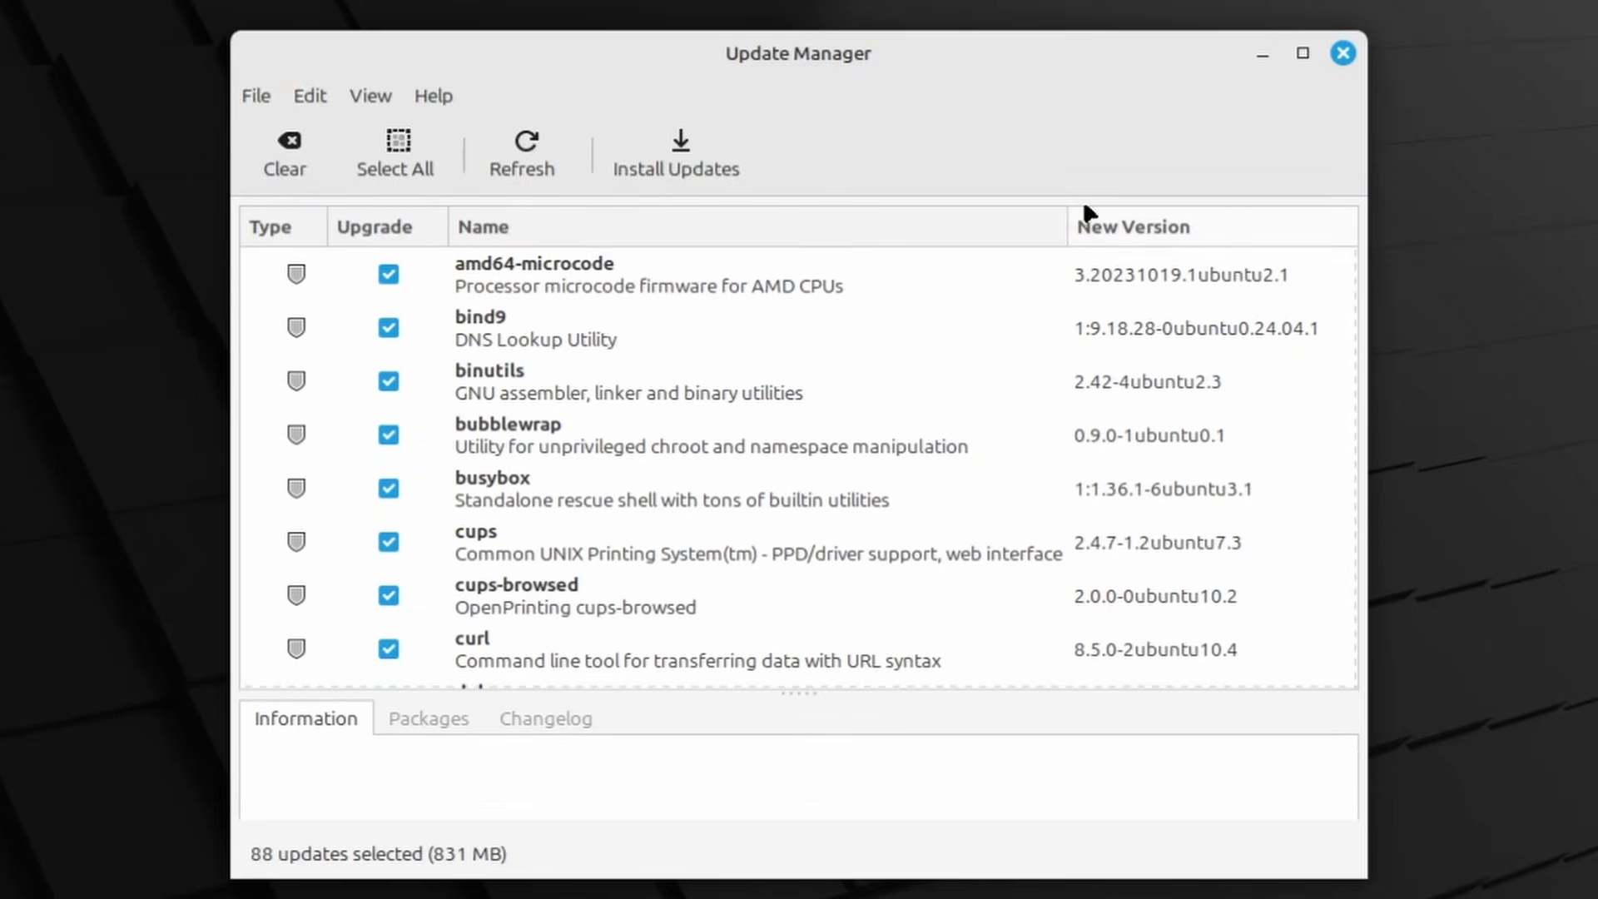
click(711, 167)
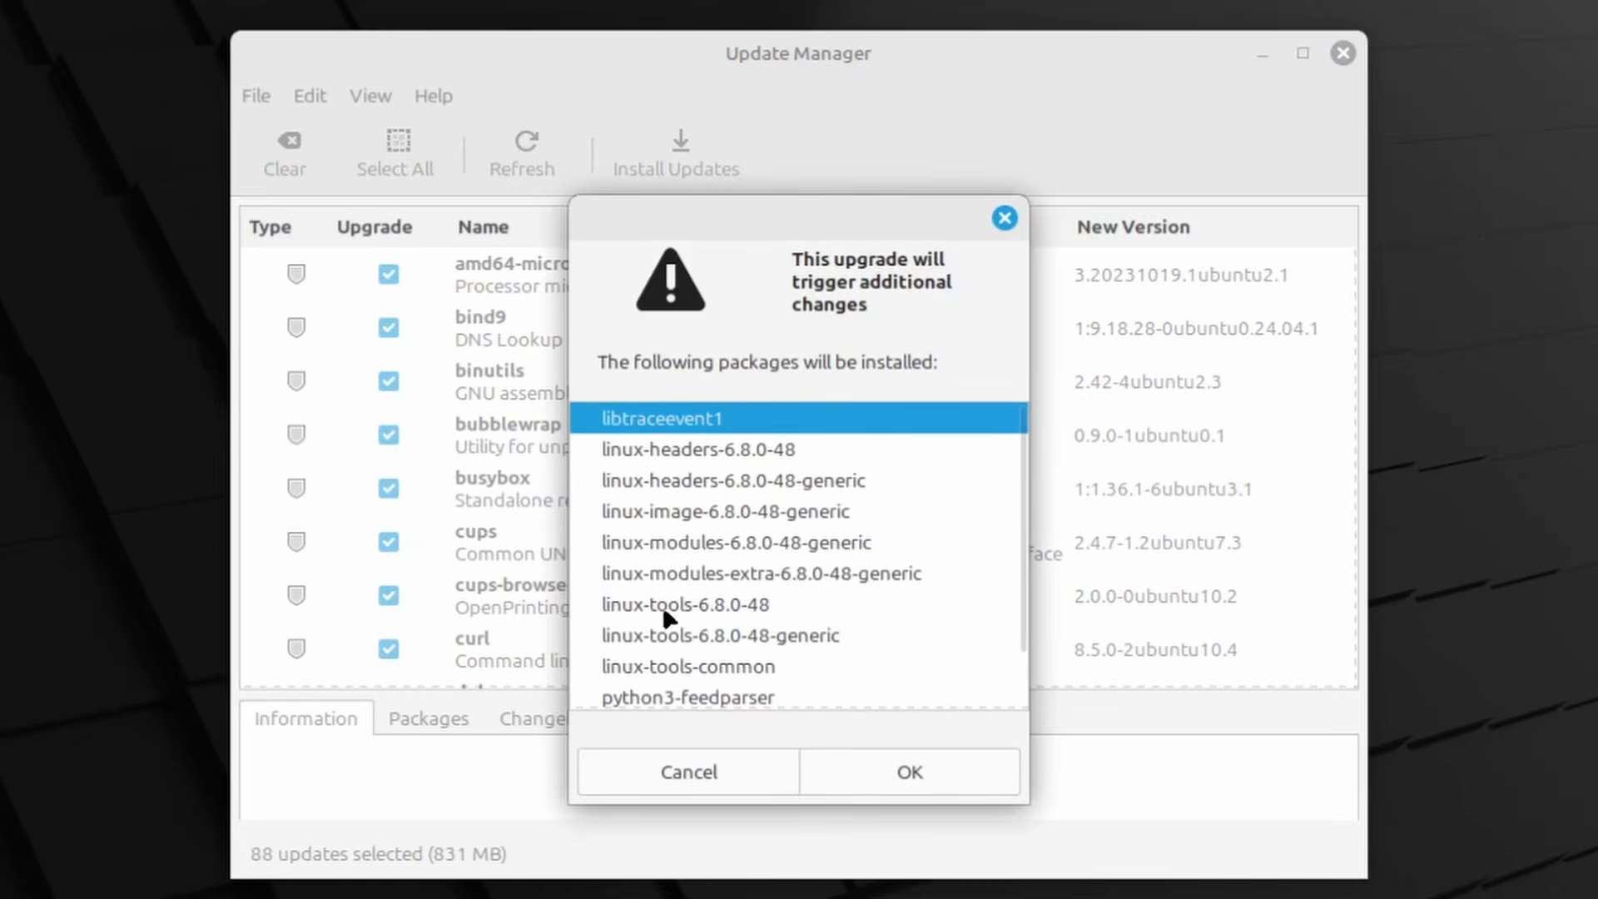
click(907, 770)
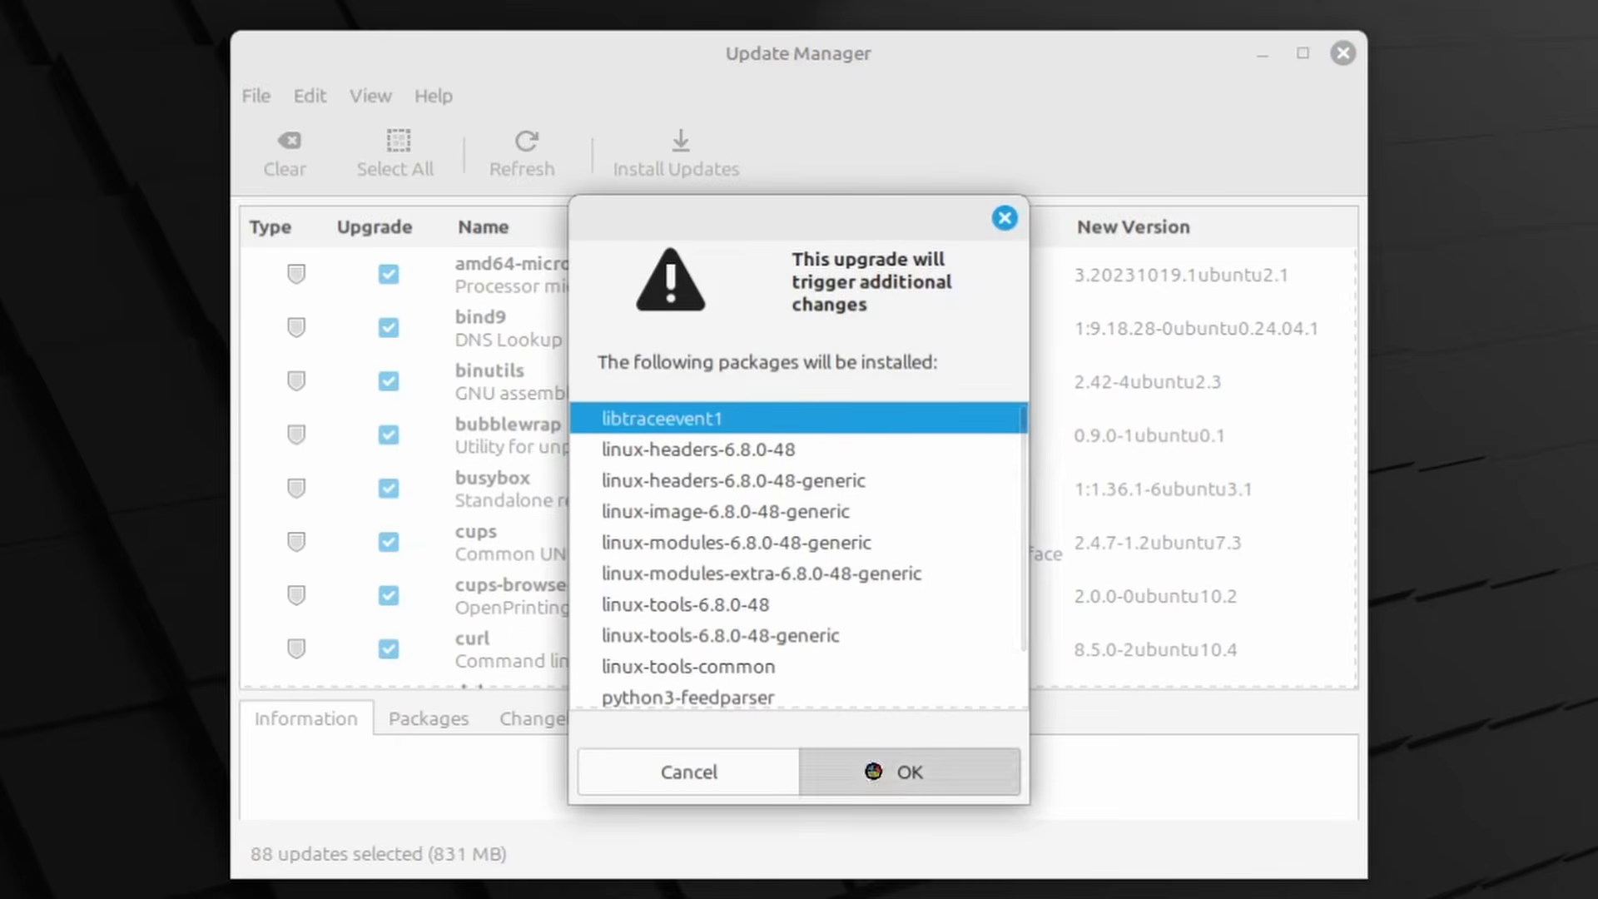
text(••••••)
key(Return)
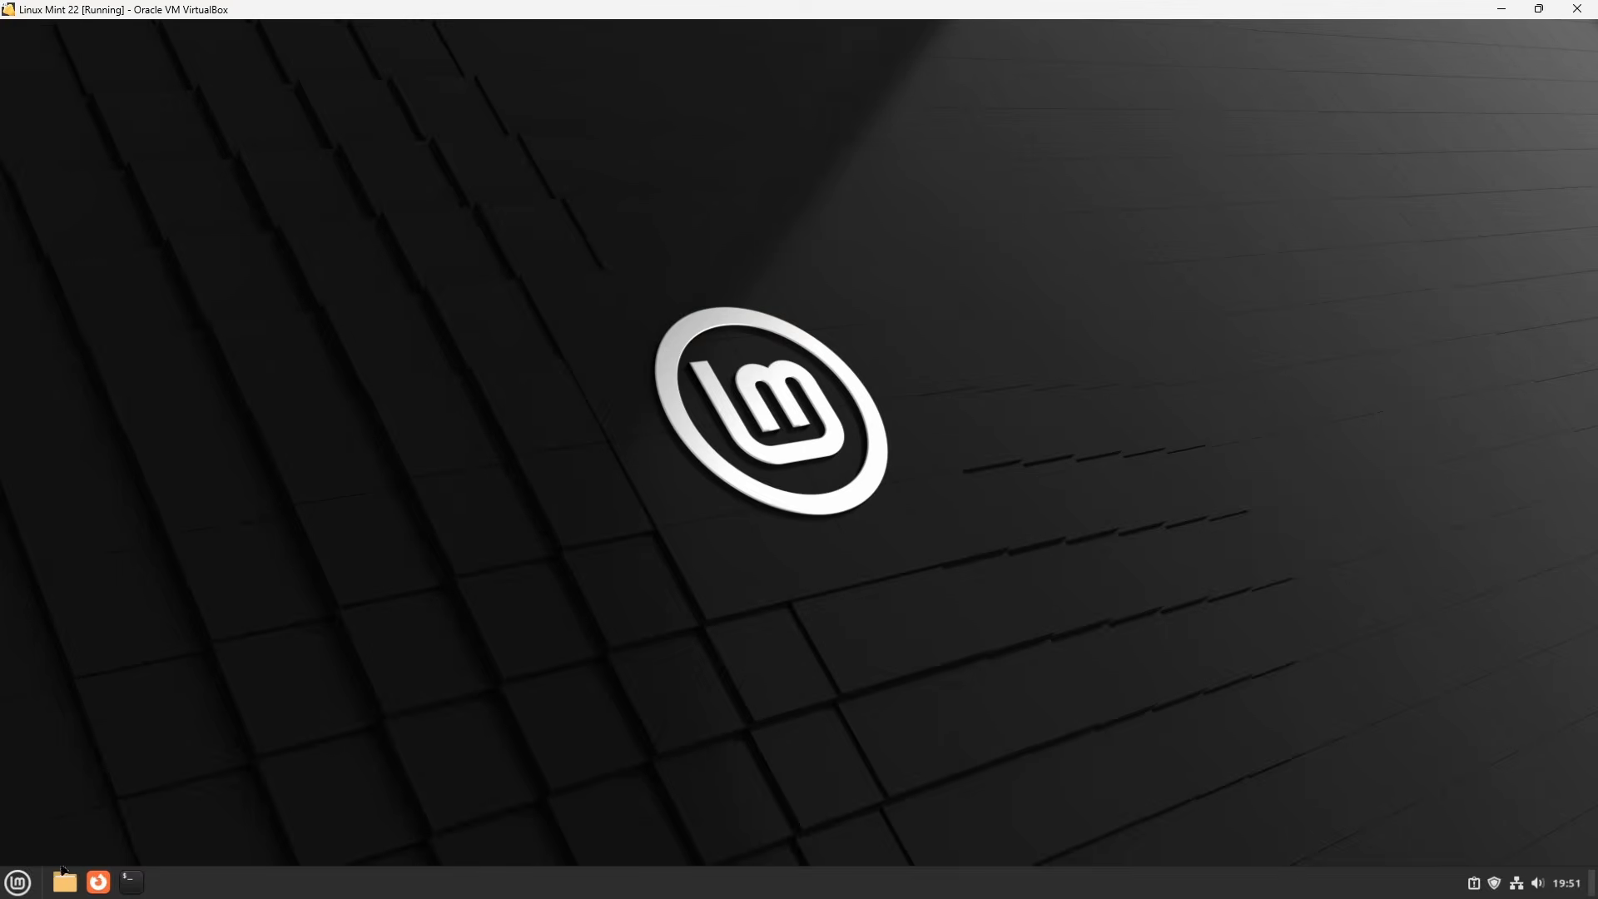
Restart the Linux Mint system.
click(18, 881)
click(53, 822)
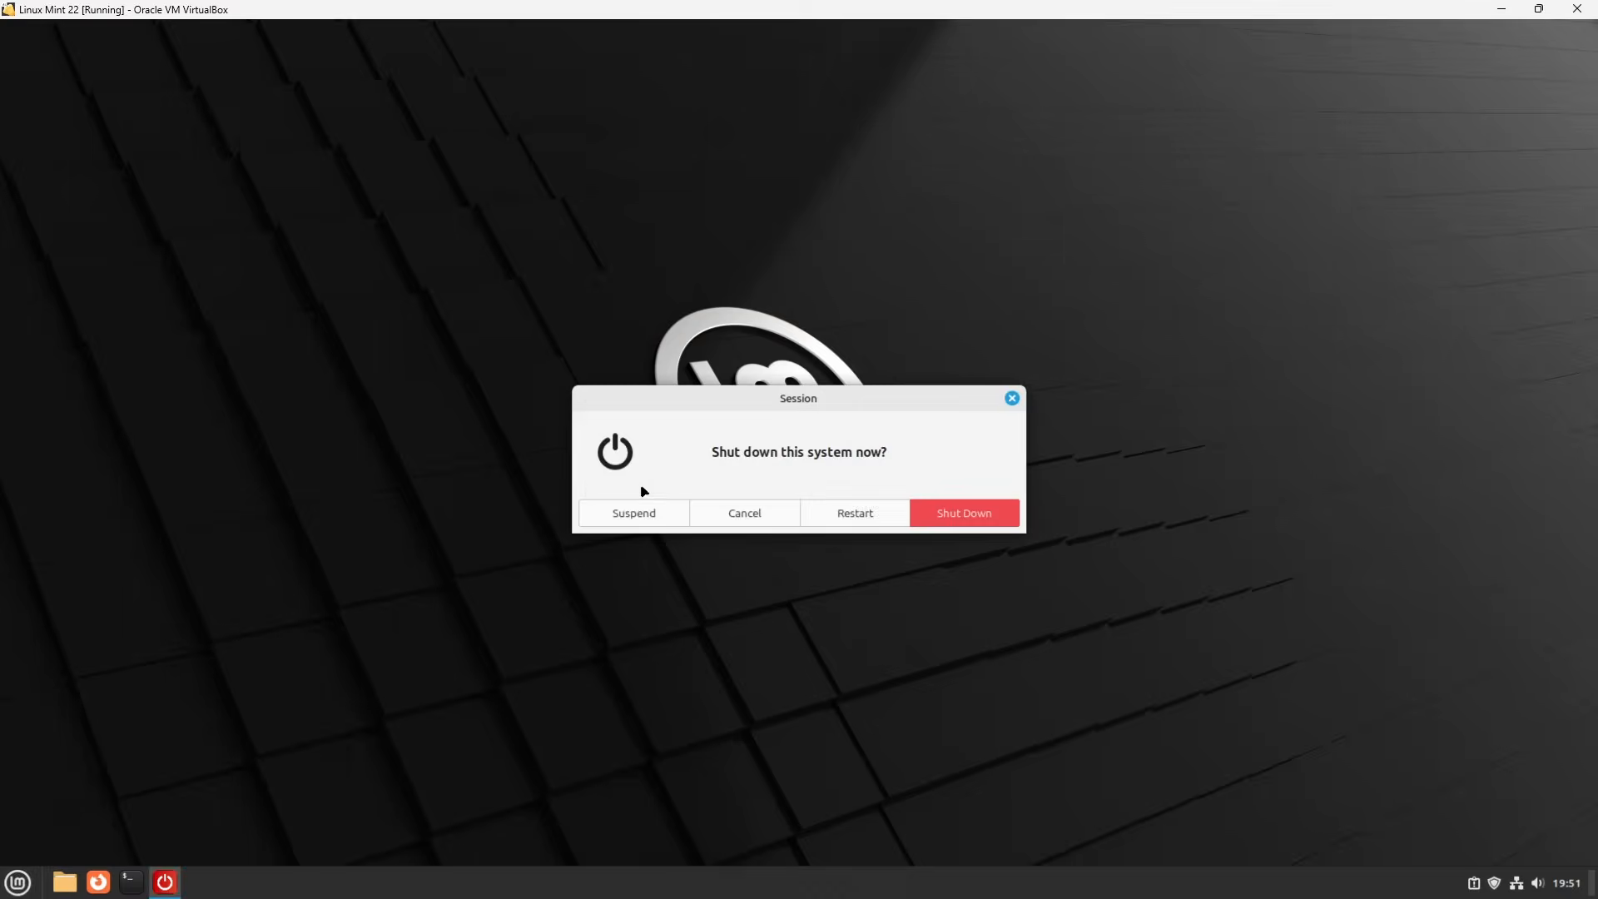
click(824, 525)
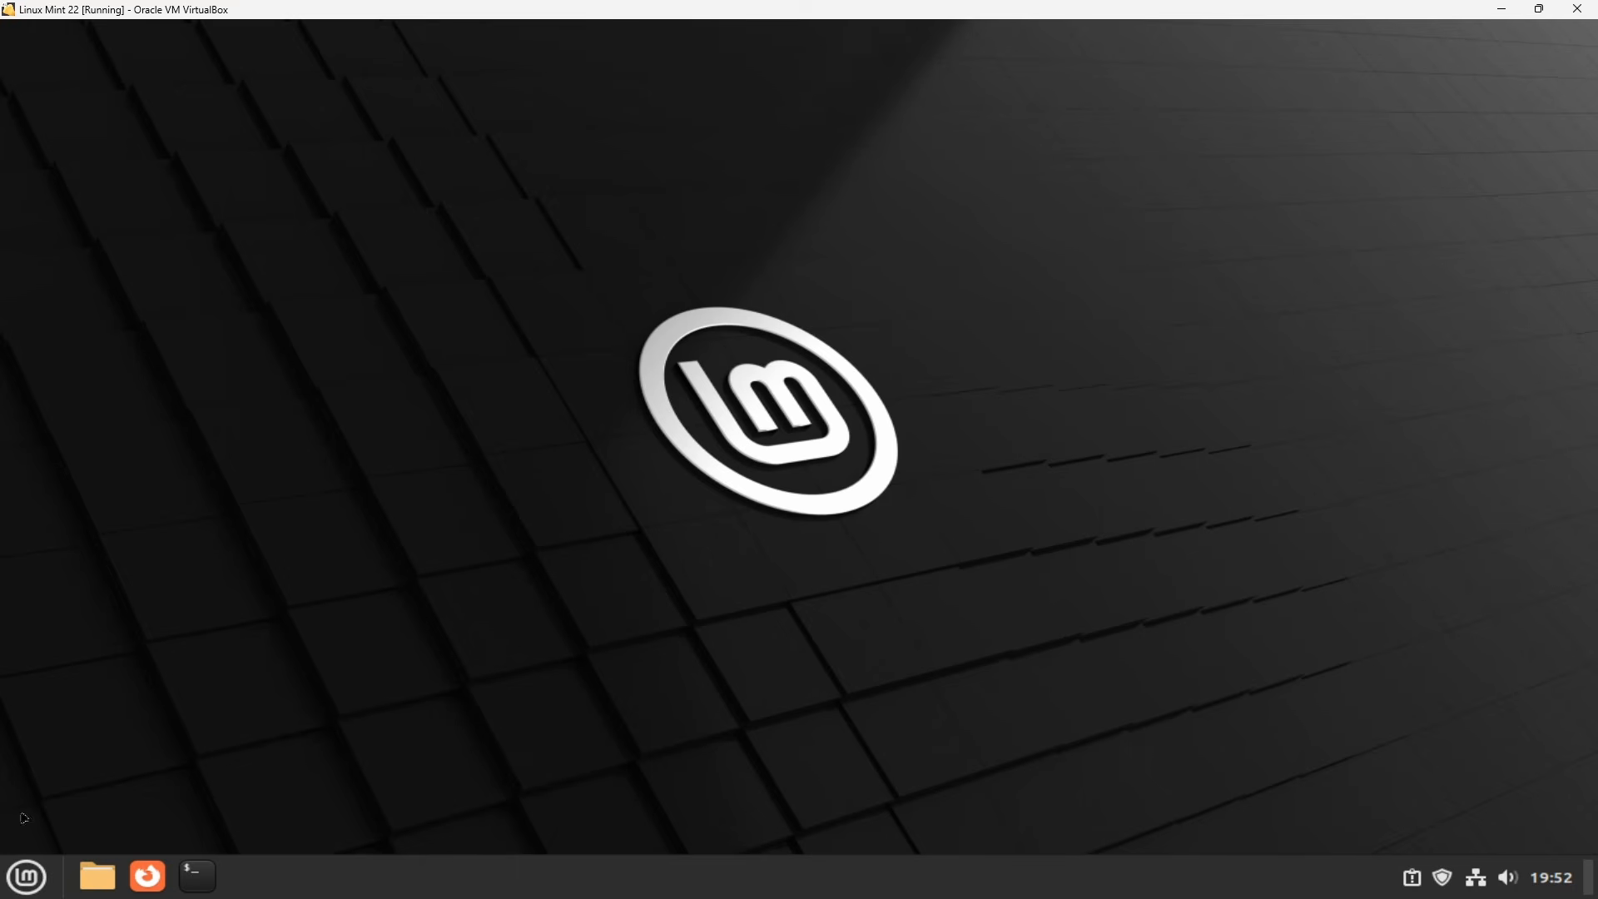
Search the Software Manager for "playonlinux" and open the Playonlinux package page.
click(27, 875)
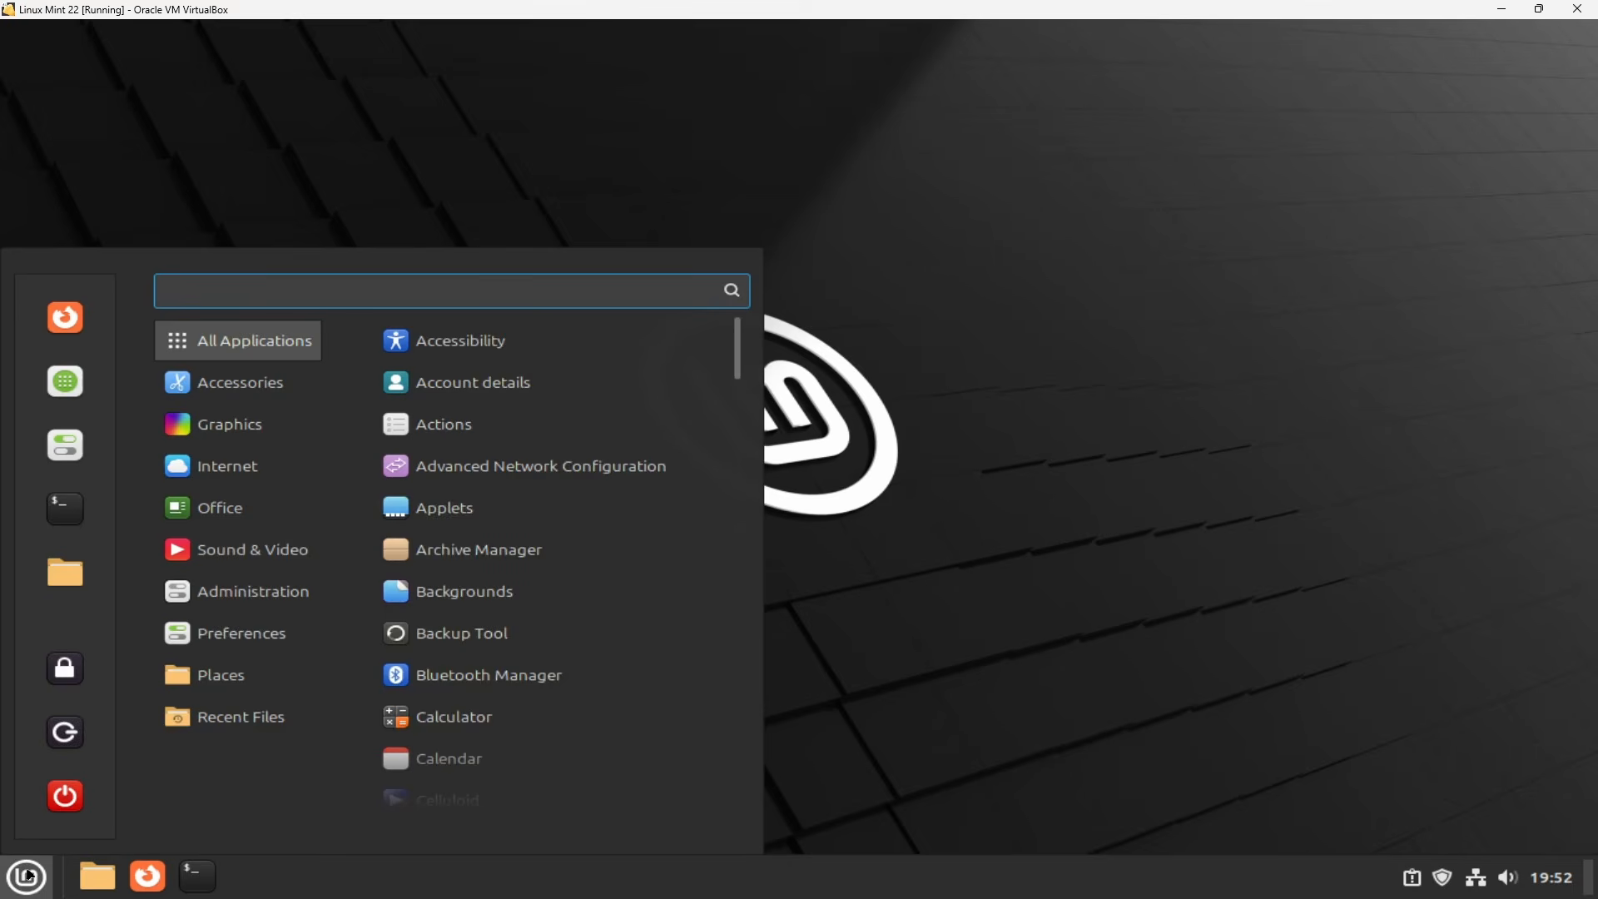
click(74, 380)
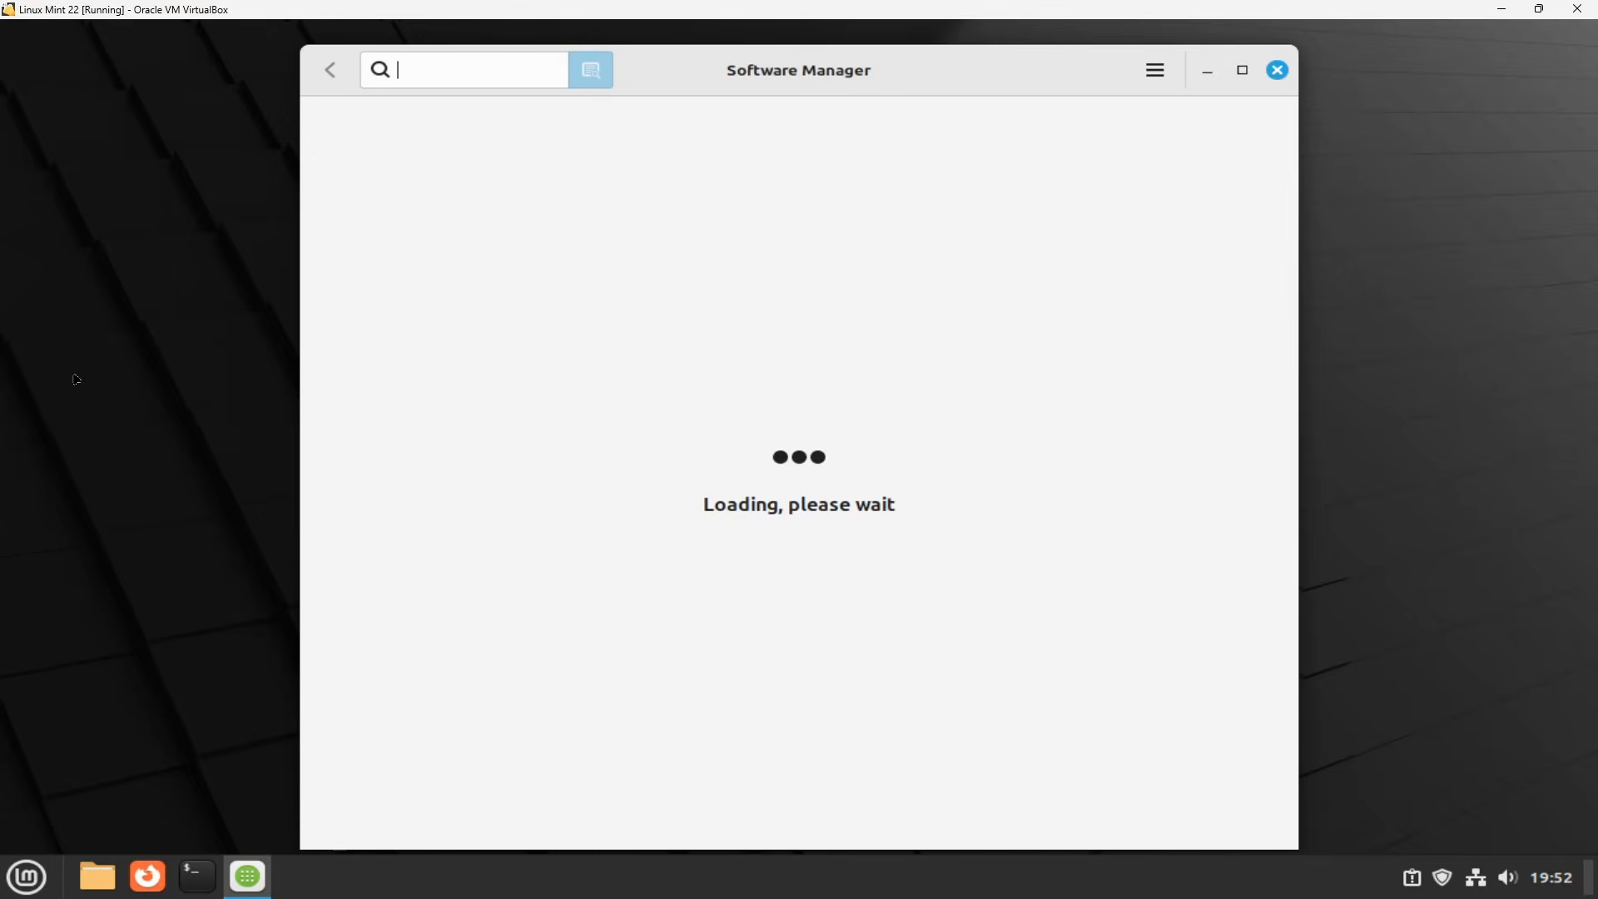
text(playonlinux)
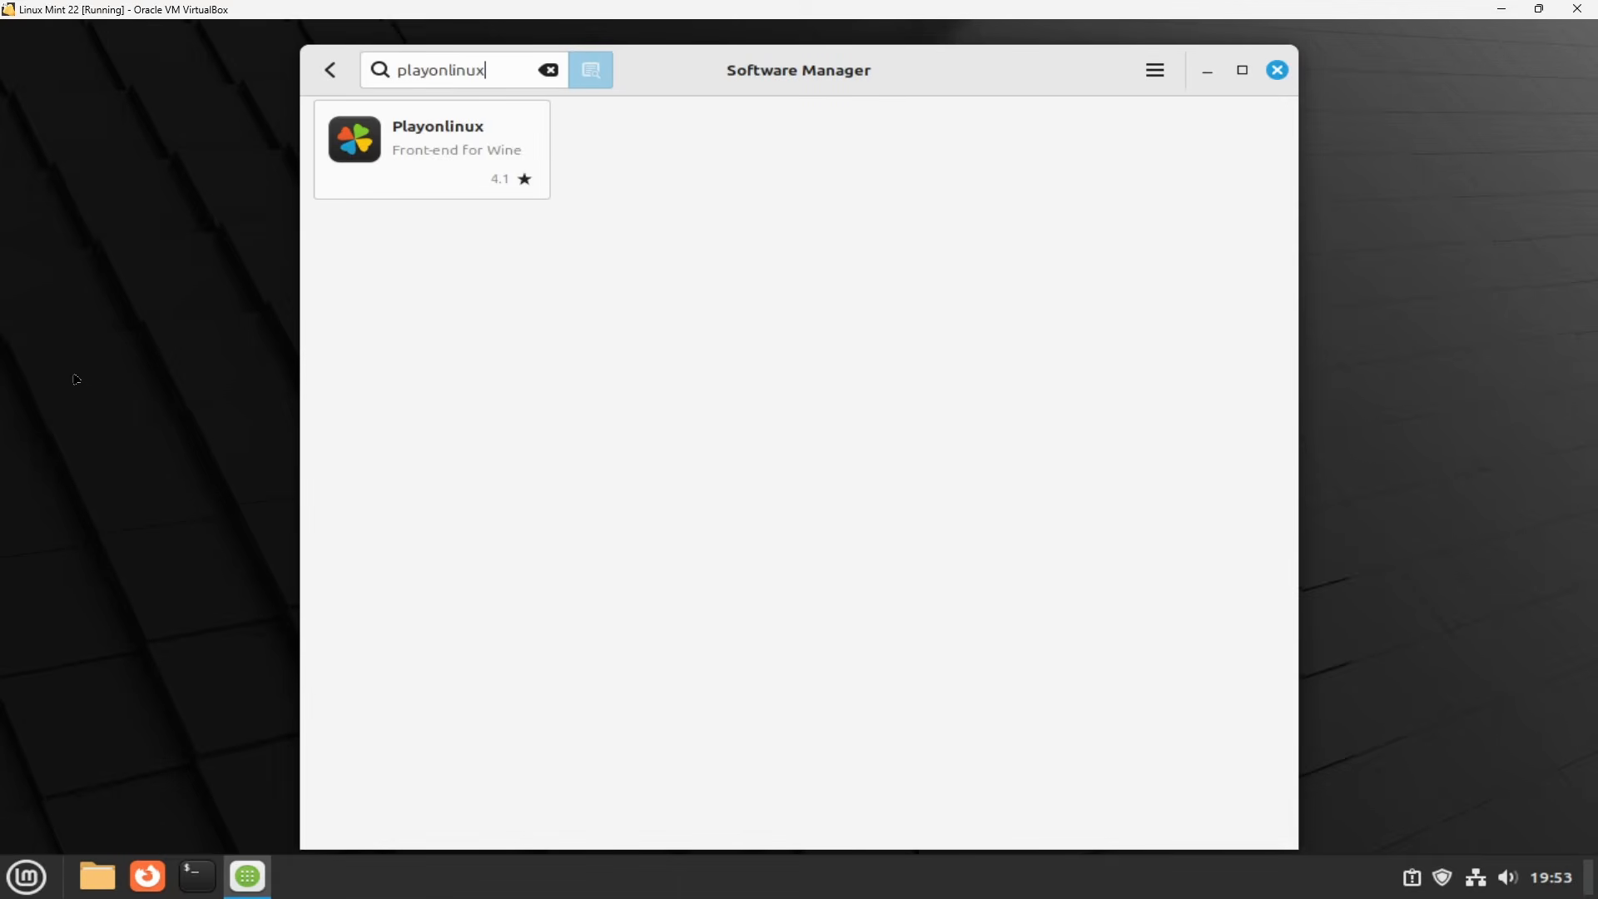
click(418, 192)
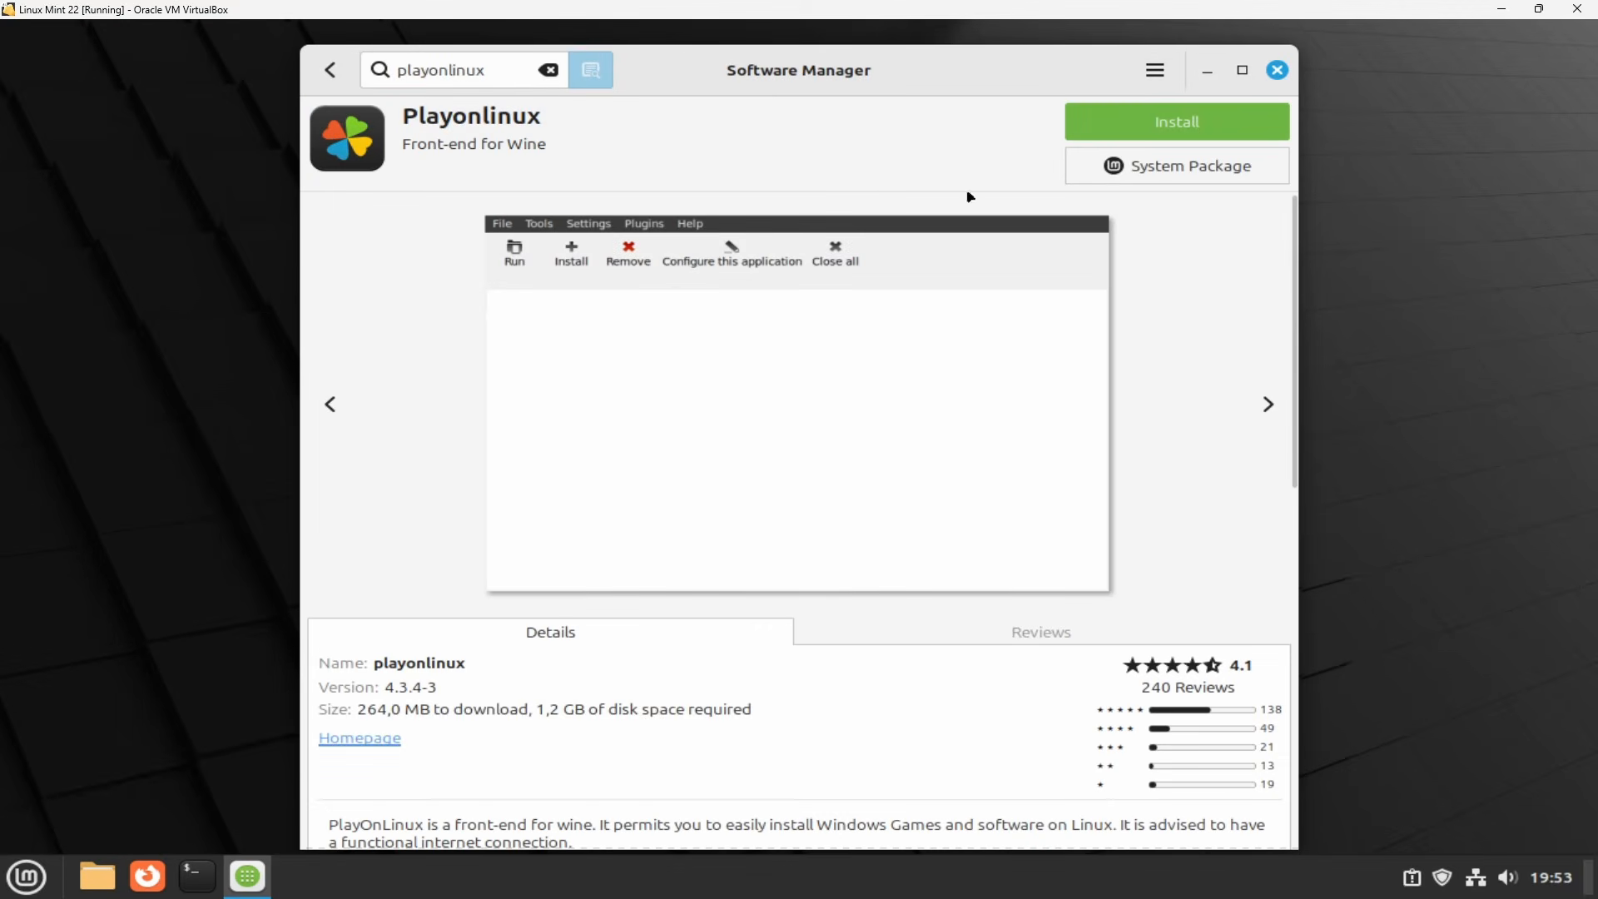
Install Playonlinux with its additional packages, authorising with the account password, and close the Software Manager.
click(1136, 134)
click(1030, 659)
text(•••••••)
key(Return)
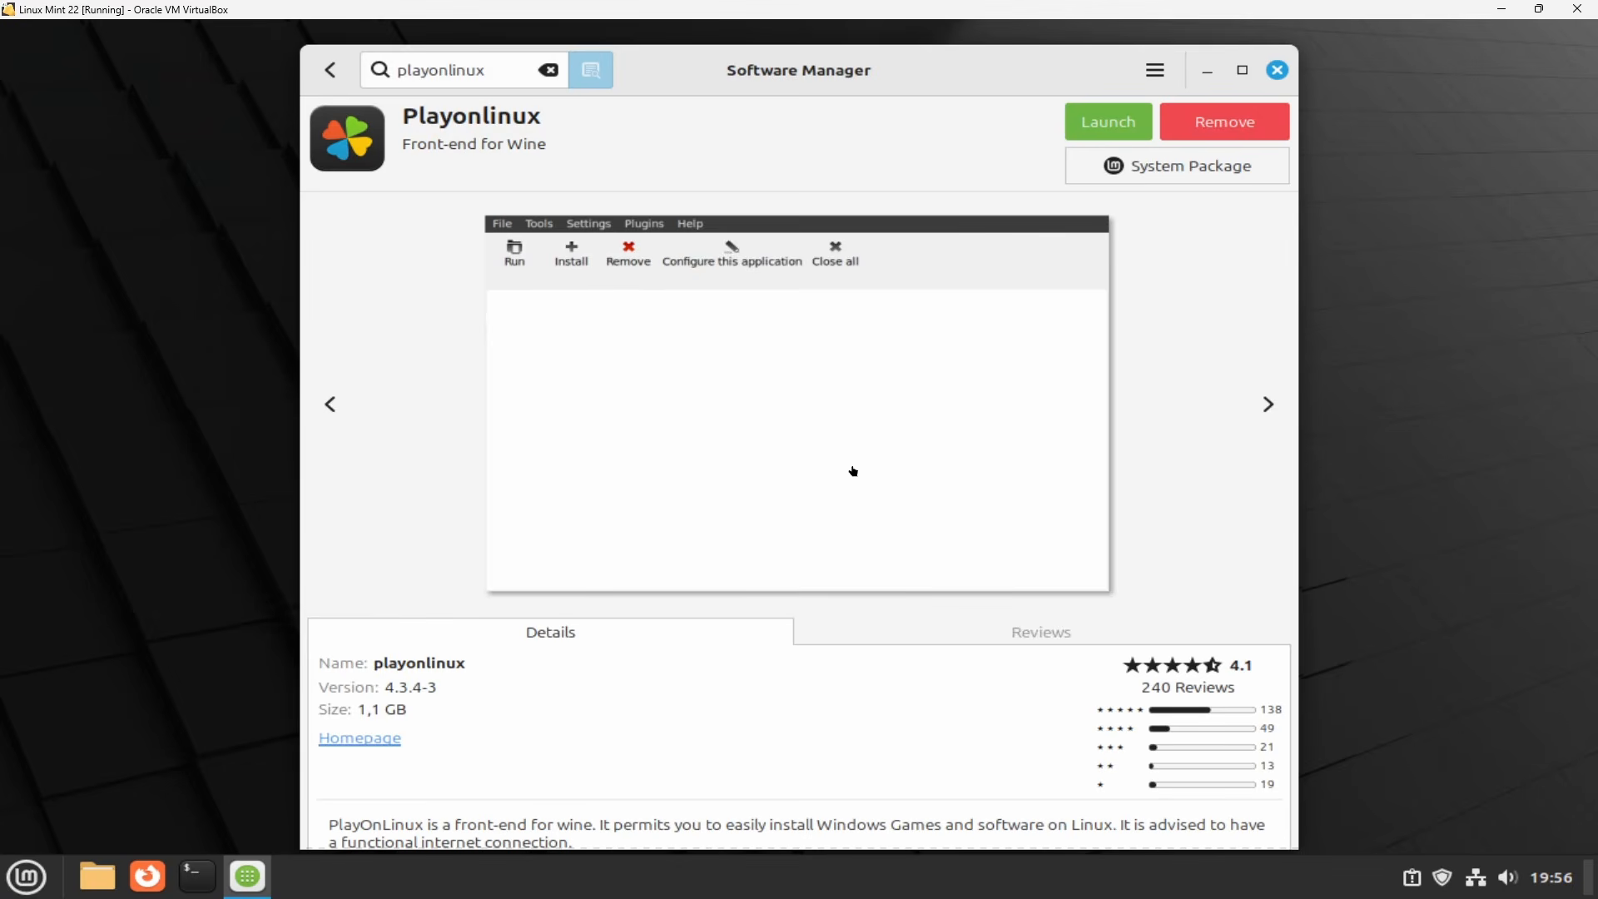
click(1277, 71)
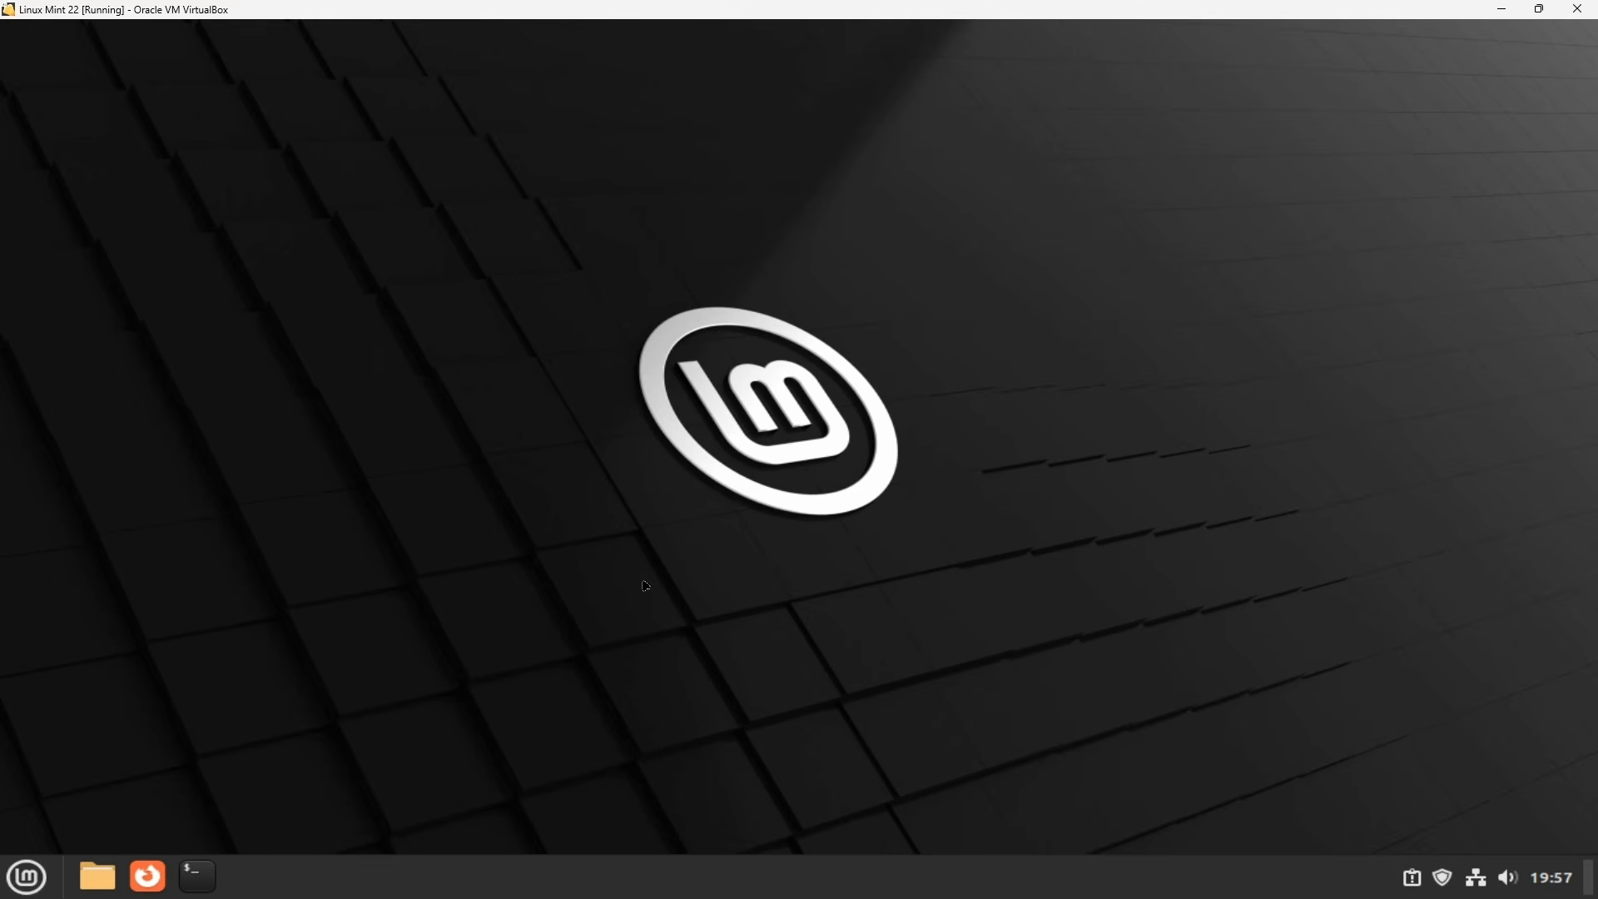
Add a PlayOnLinux launcher from the Accessories applications to the panel.
click(28, 878)
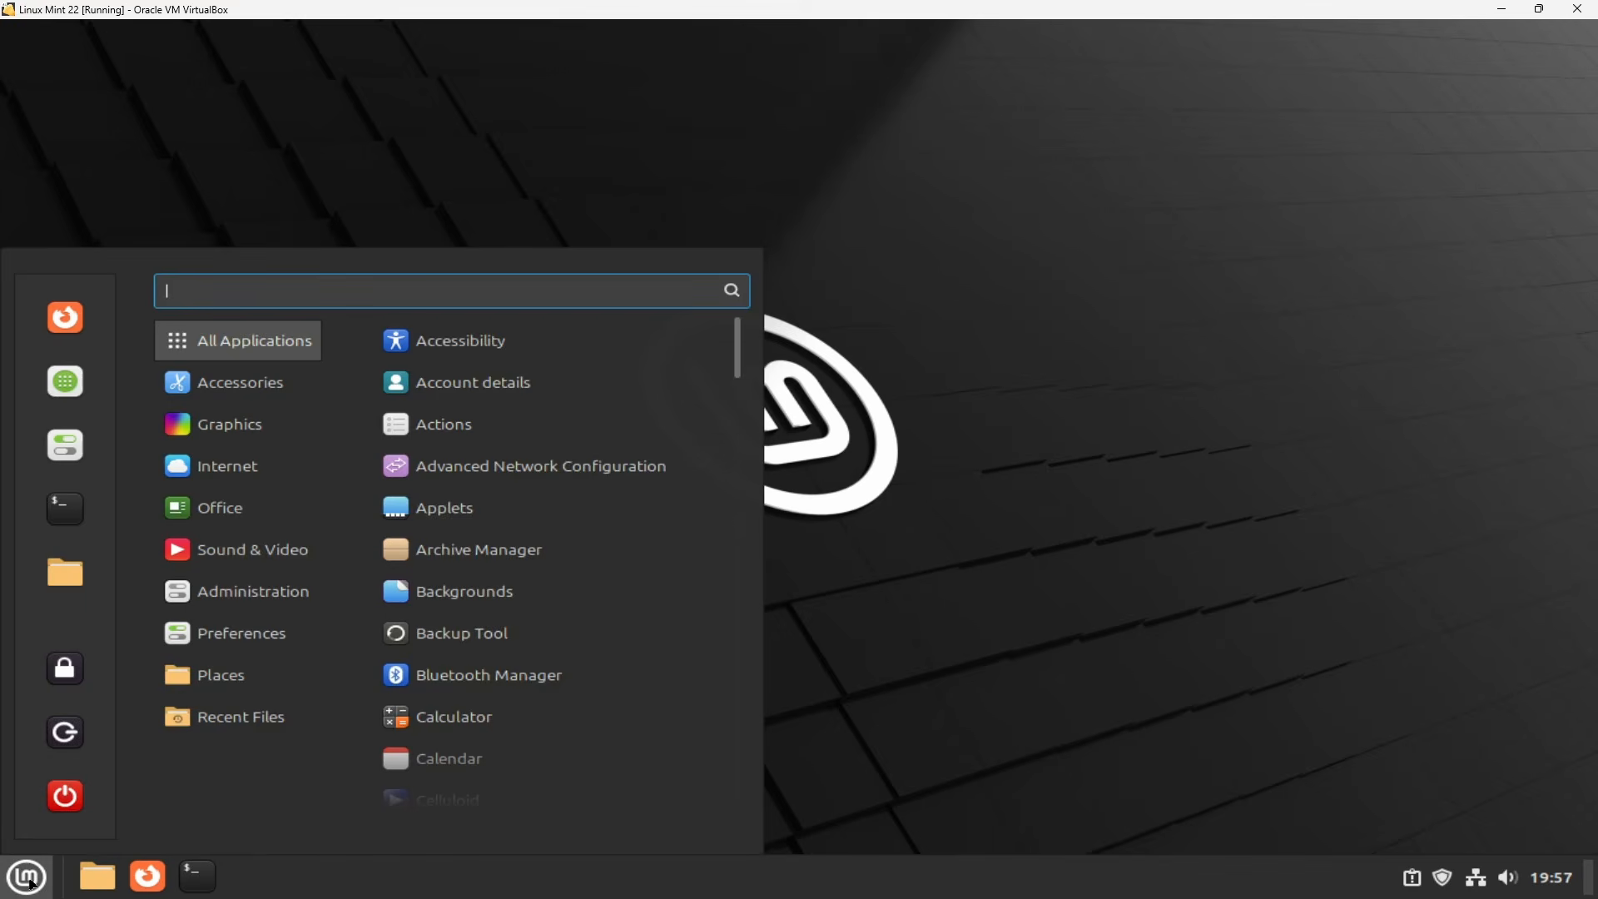
mouse_move(243, 392)
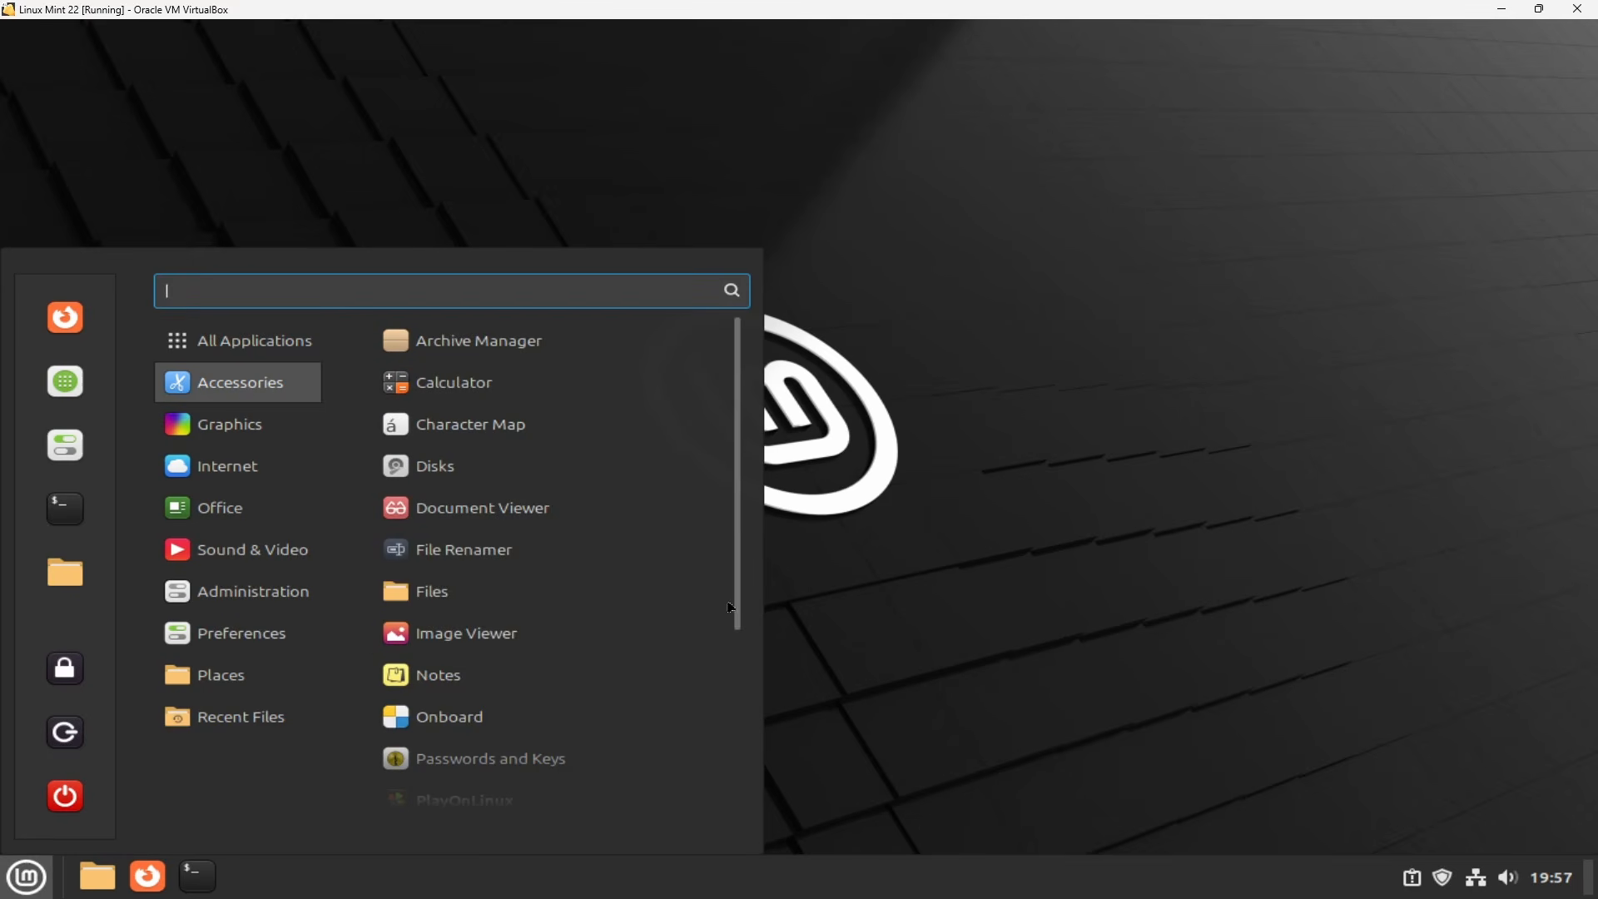
drag(730, 608, 610, 708)
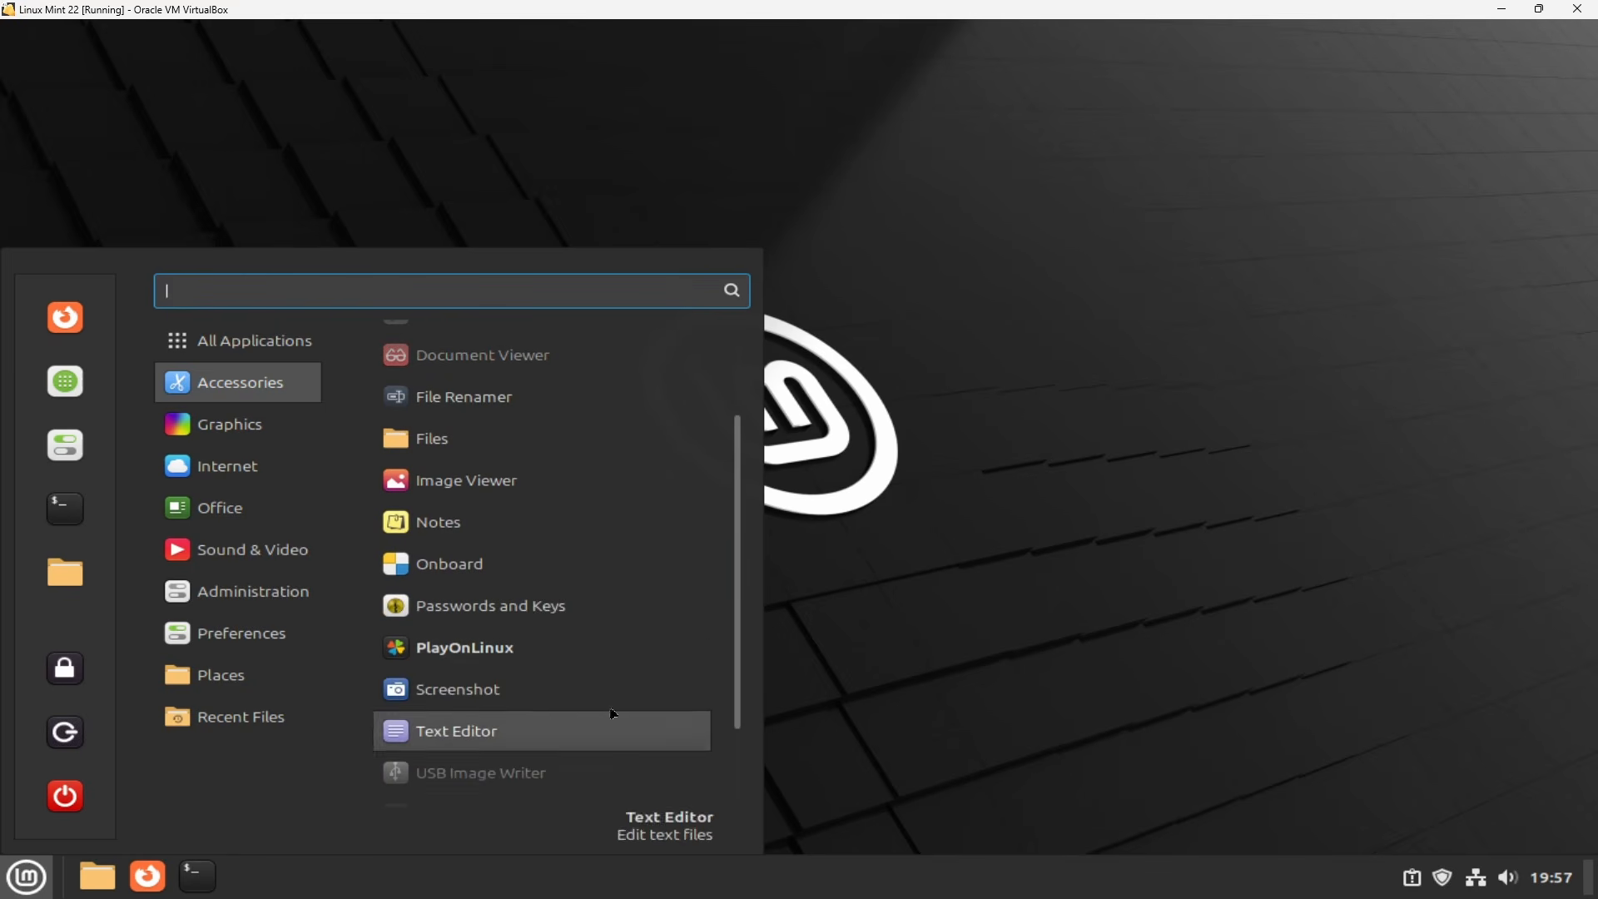
right_click(541, 654)
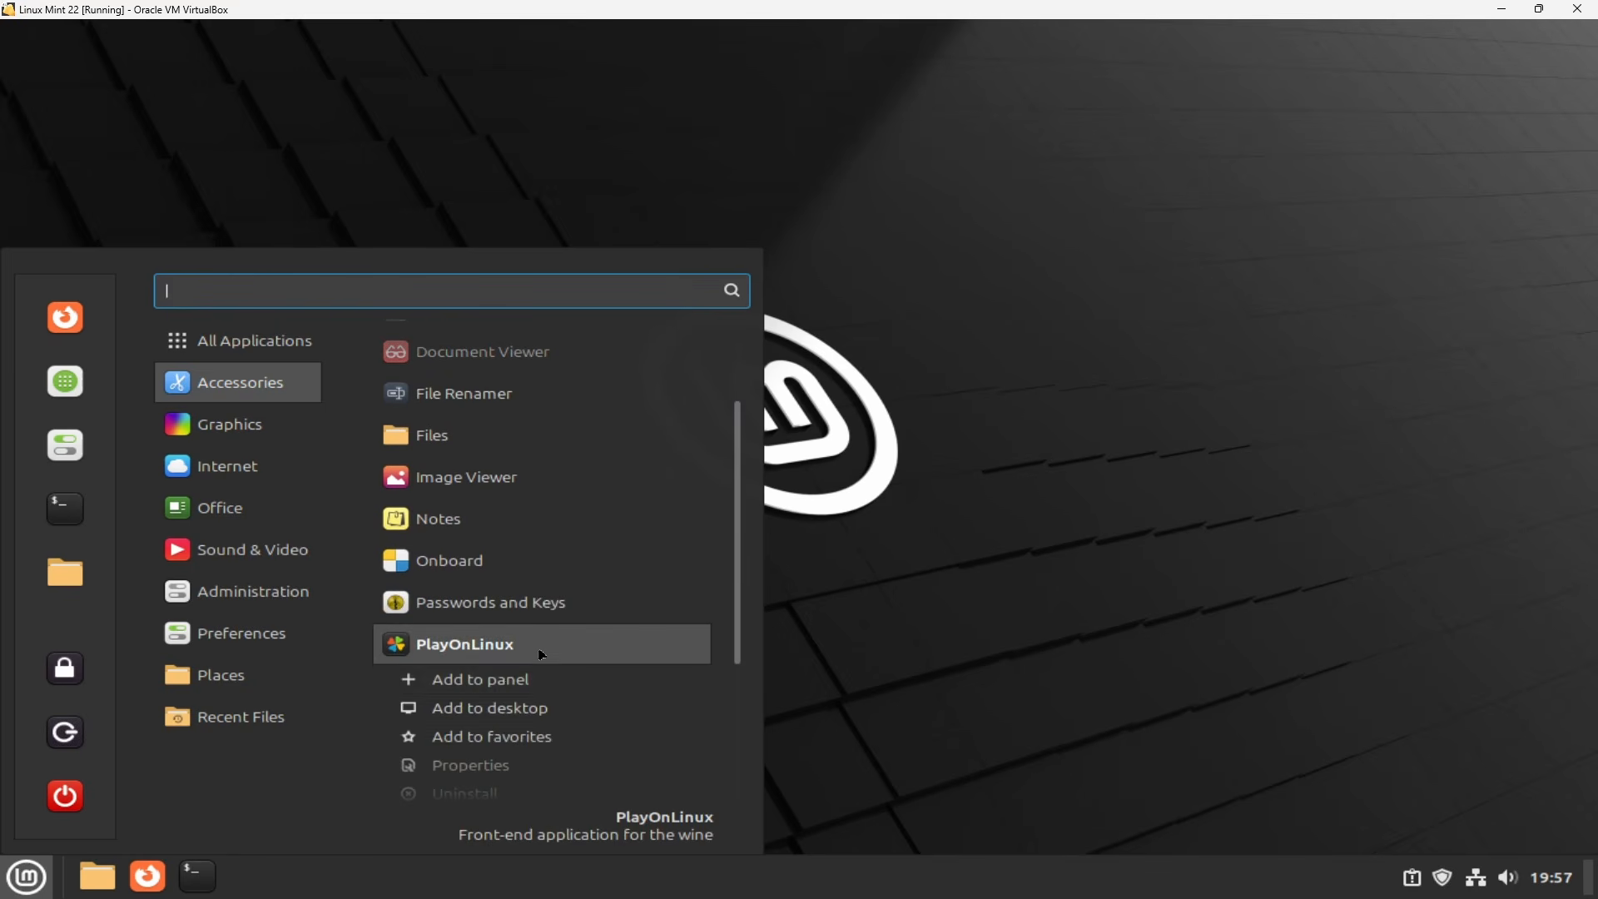
click(508, 686)
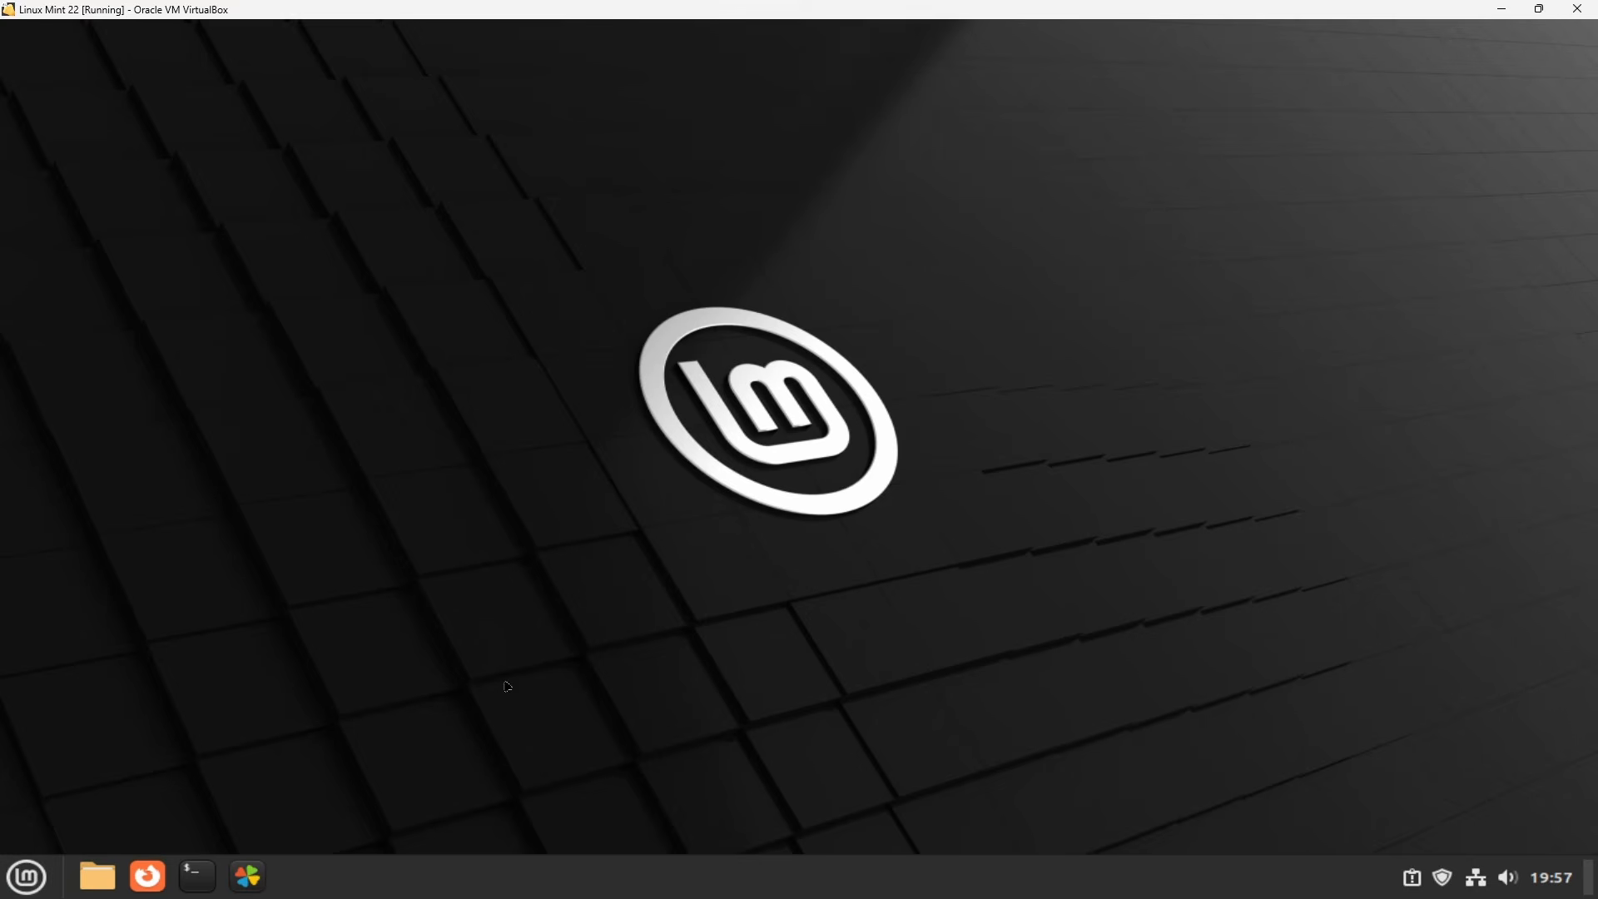
Launch PlayOnLinux from the panel and enlarge its window, placing it nearer the desktop's upper left.
click(247, 878)
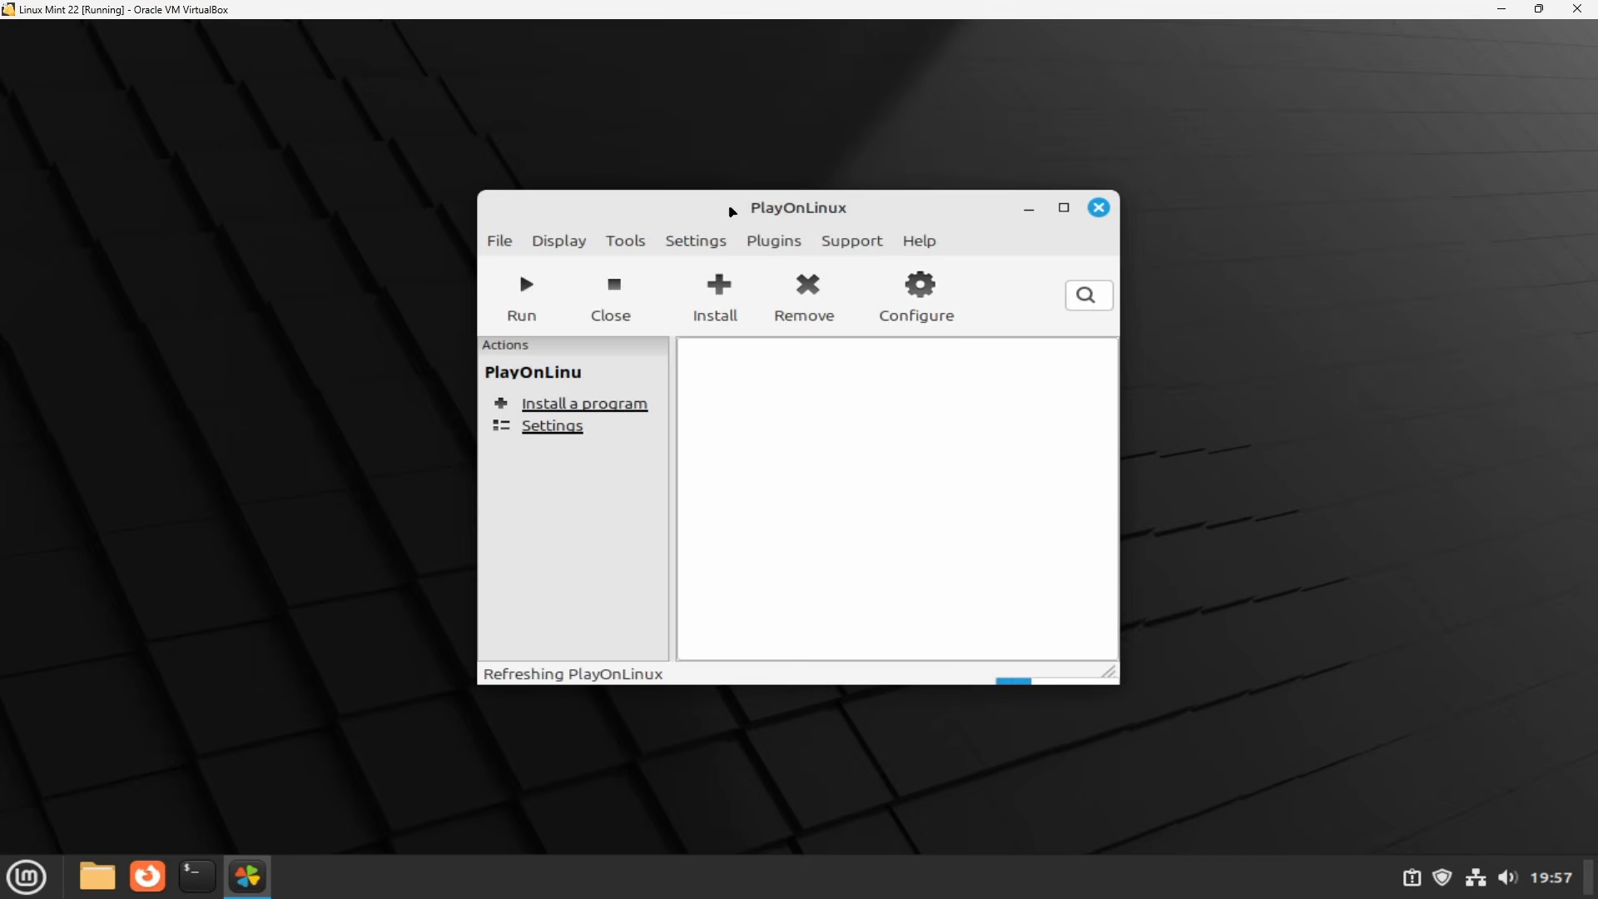
drag(732, 207, 557, 139)
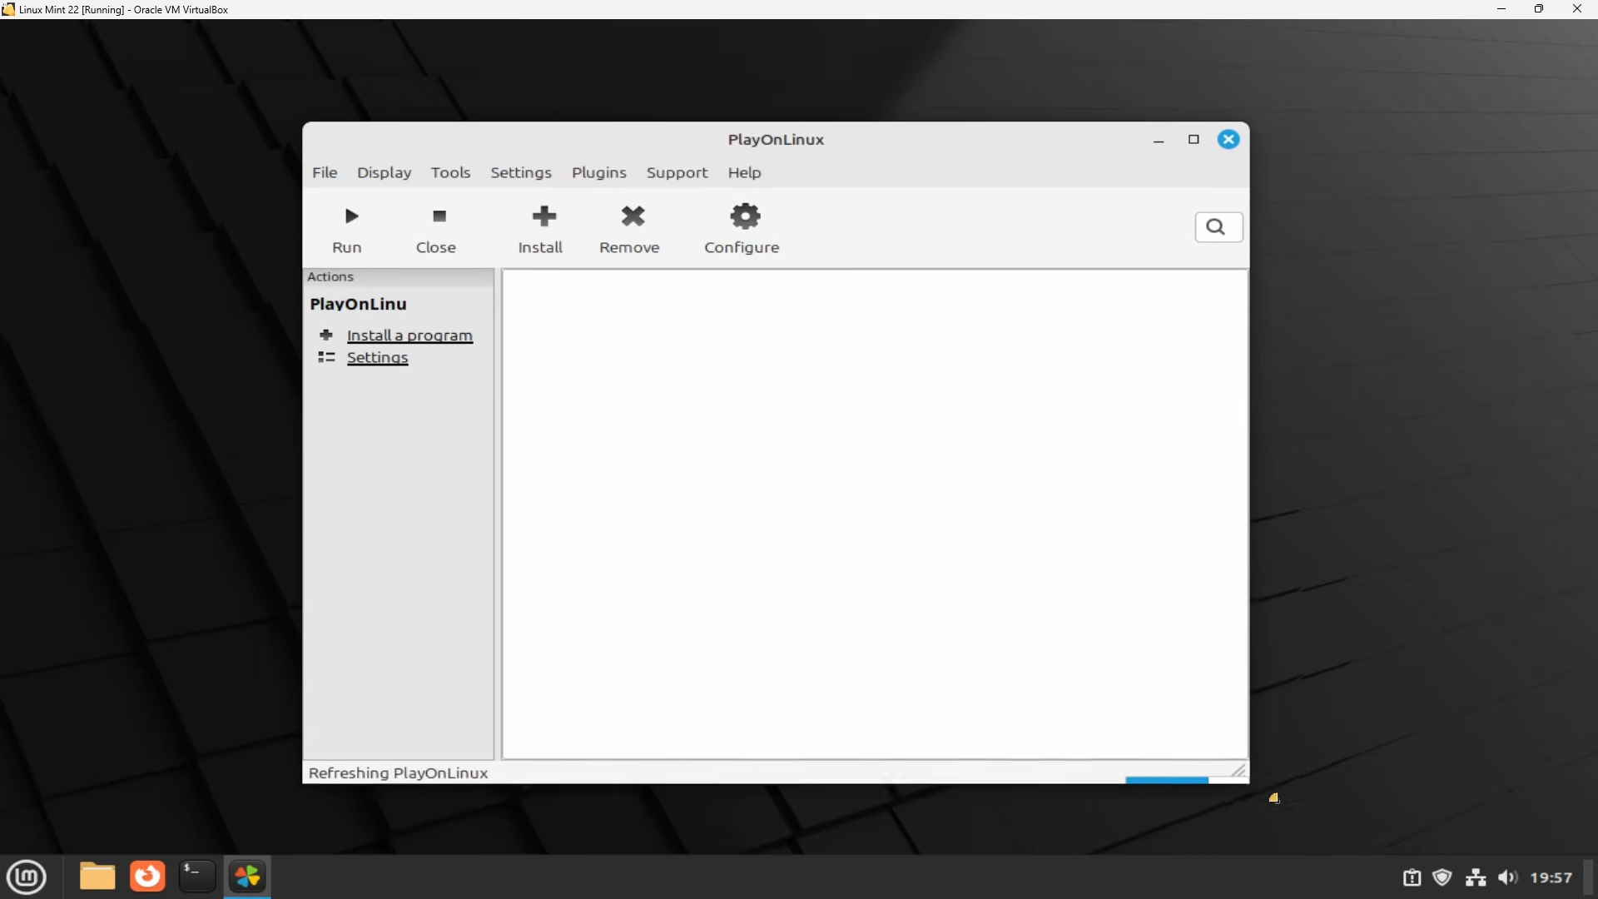
drag(686, 140, 671, 124)
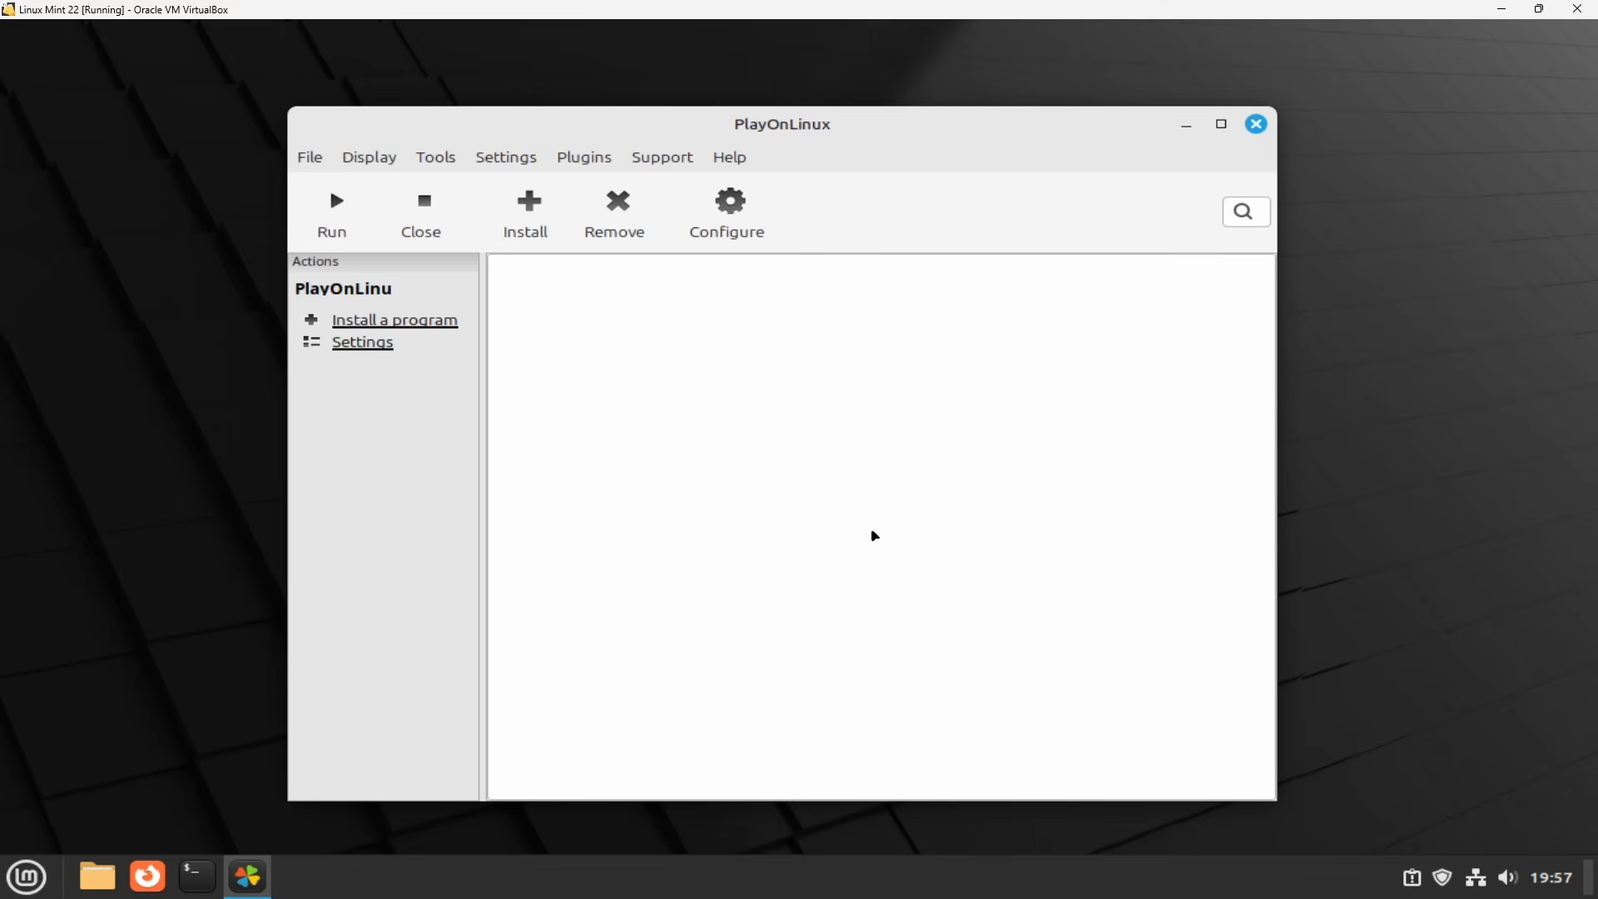
Check the PlayOnLinux version in its About information and close it.
click(730, 156)
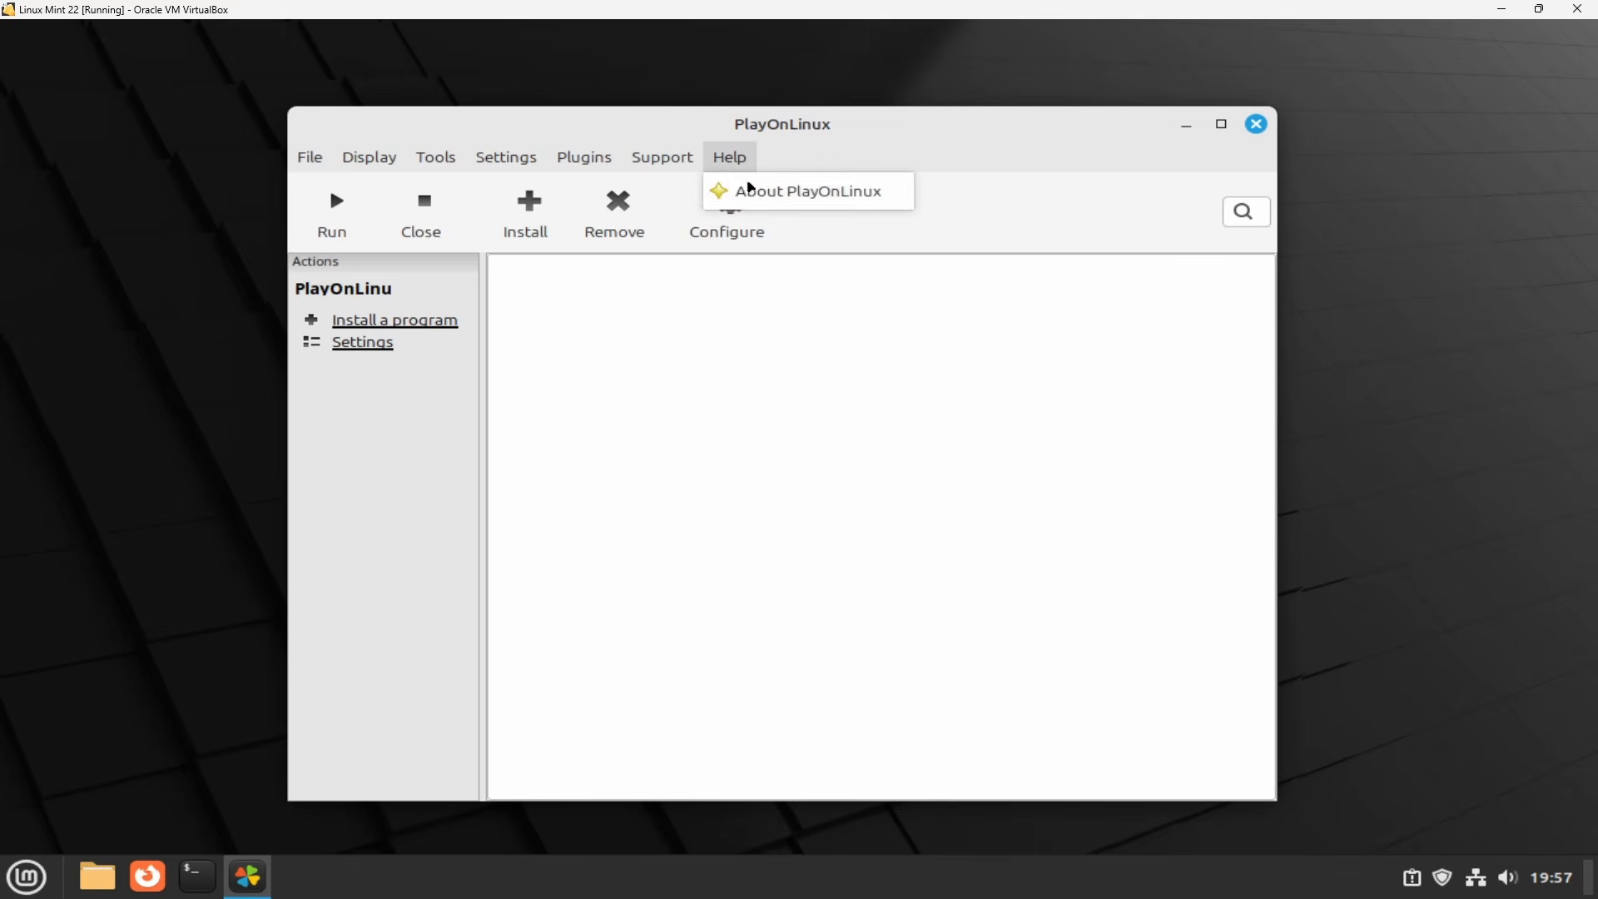
click(751, 192)
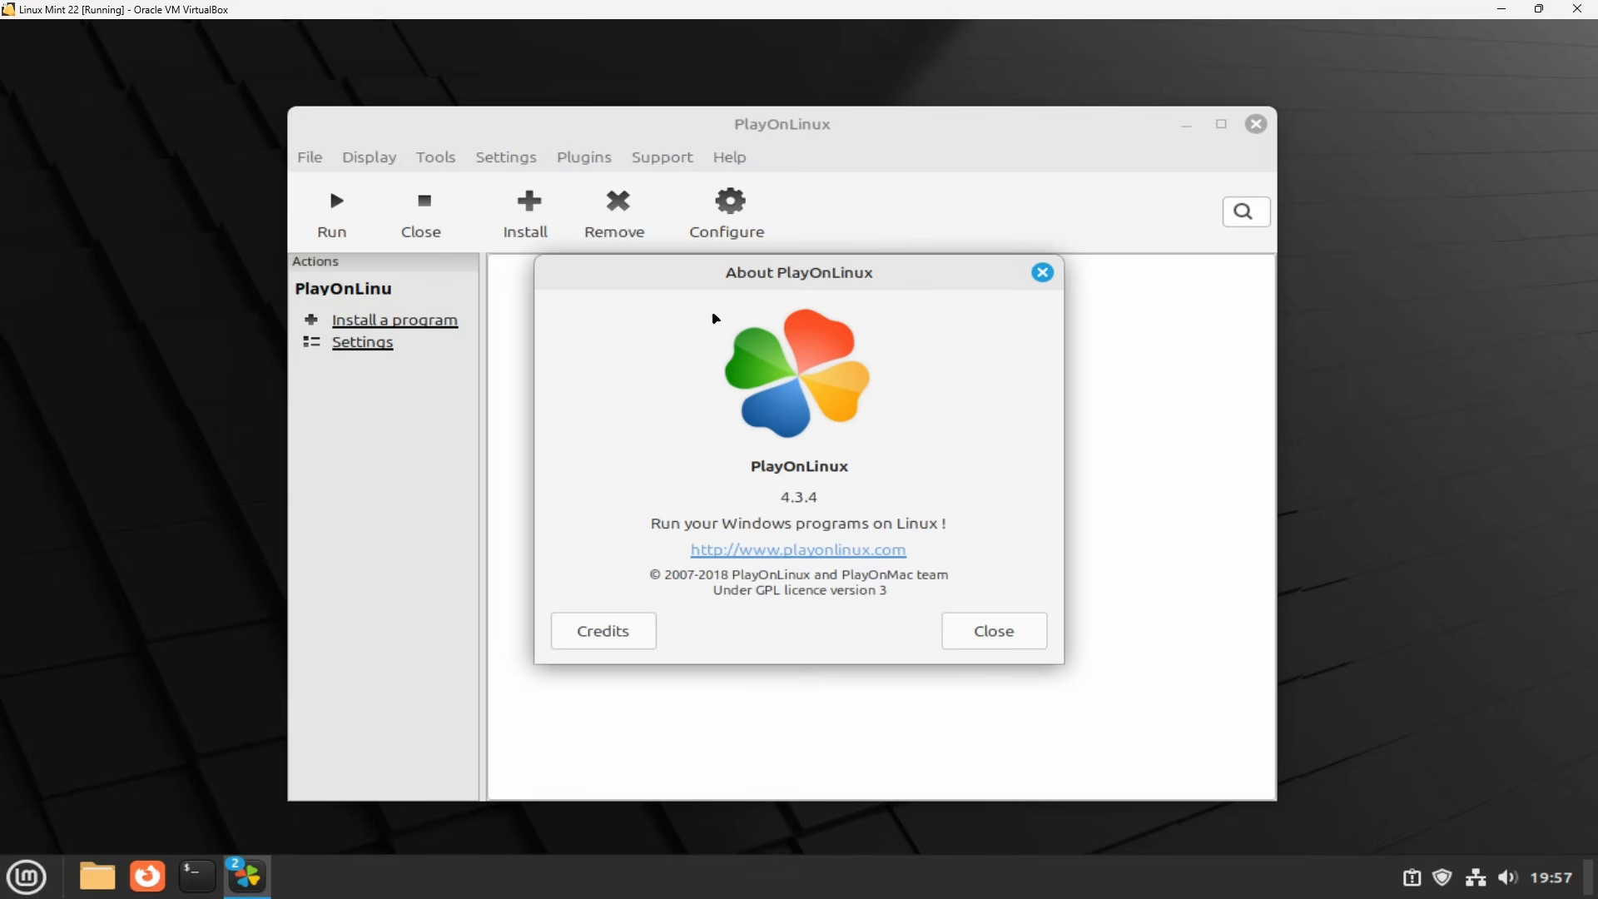
click(992, 630)
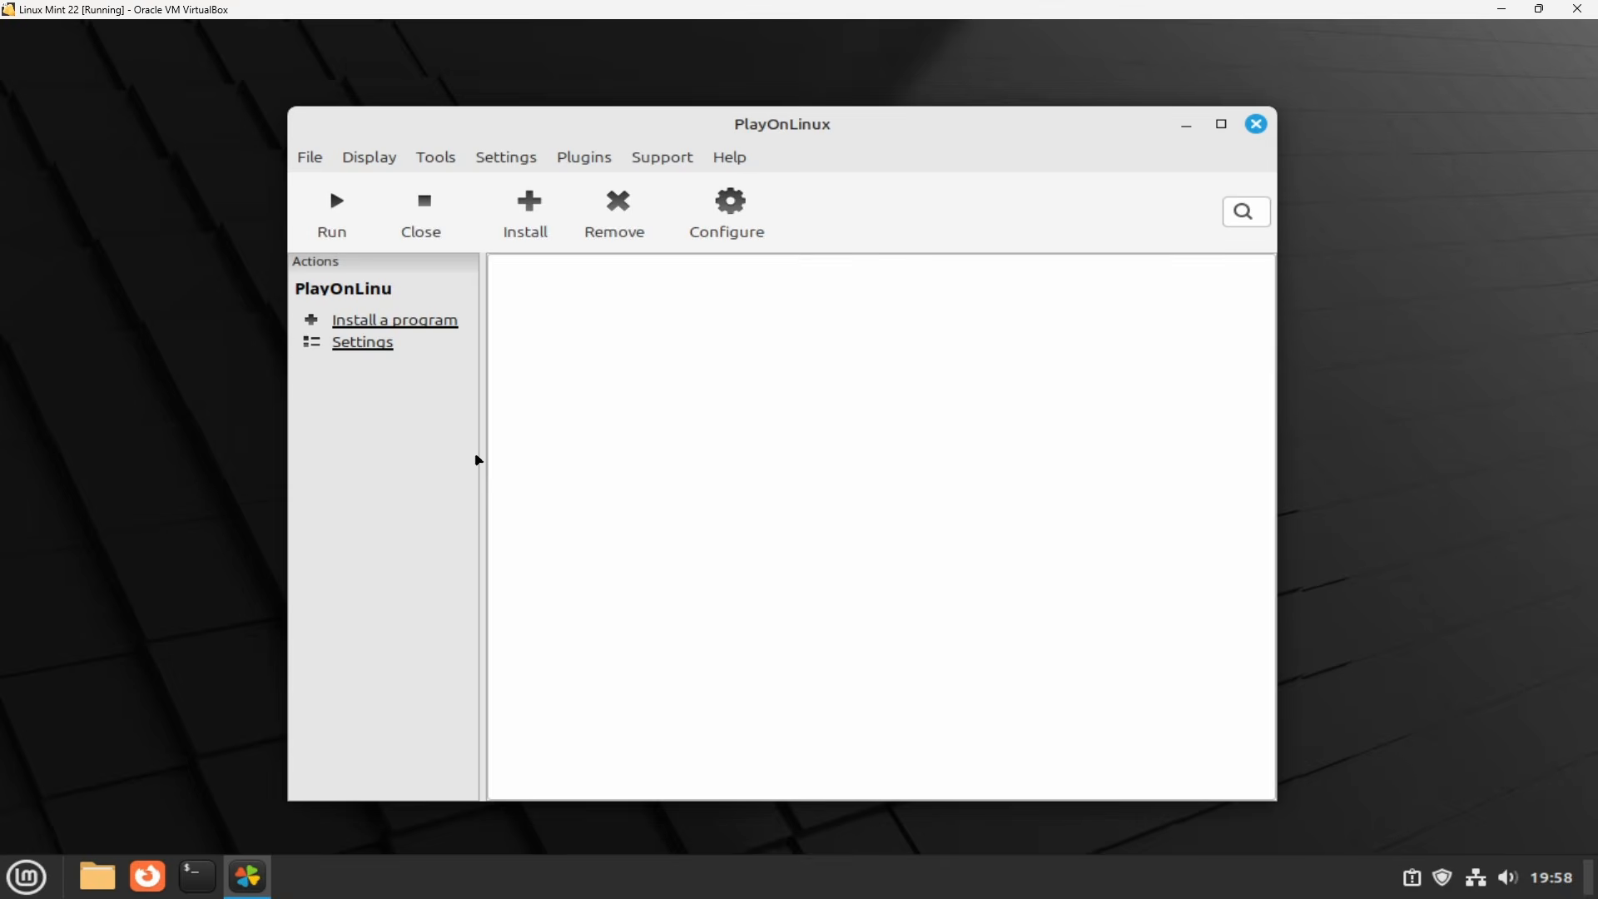
In PlayOnLinux's list of installable programs, show the Patches category, search for "notepad" and select Notepad Plus Plus.
click(529, 208)
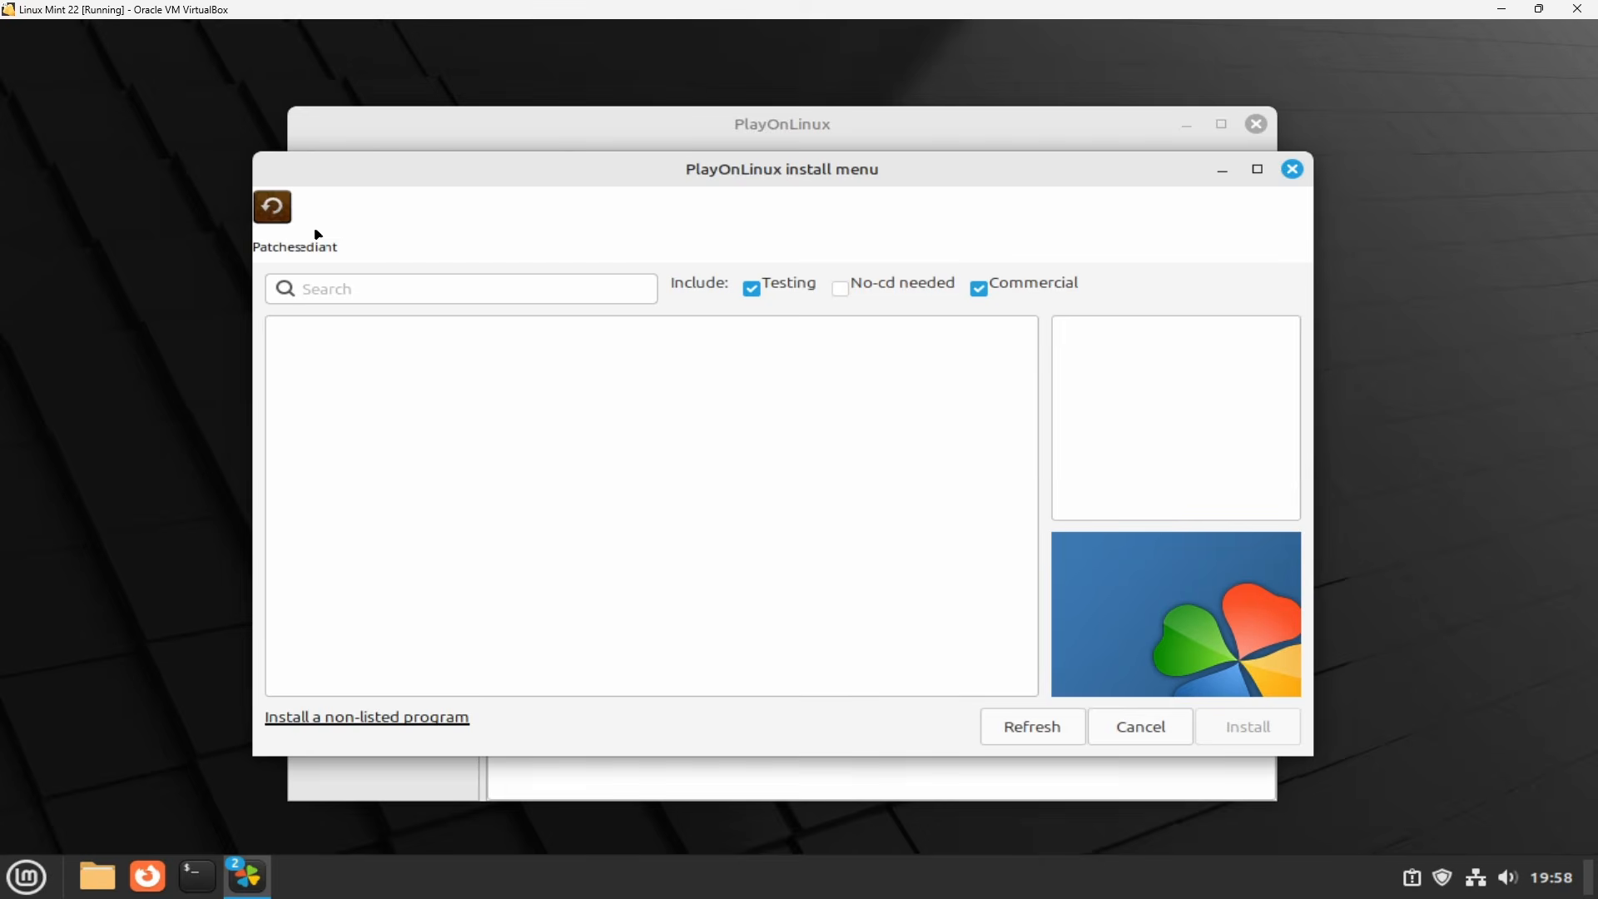
click(272, 208)
drag(1038, 356, 724, 325)
click(456, 291)
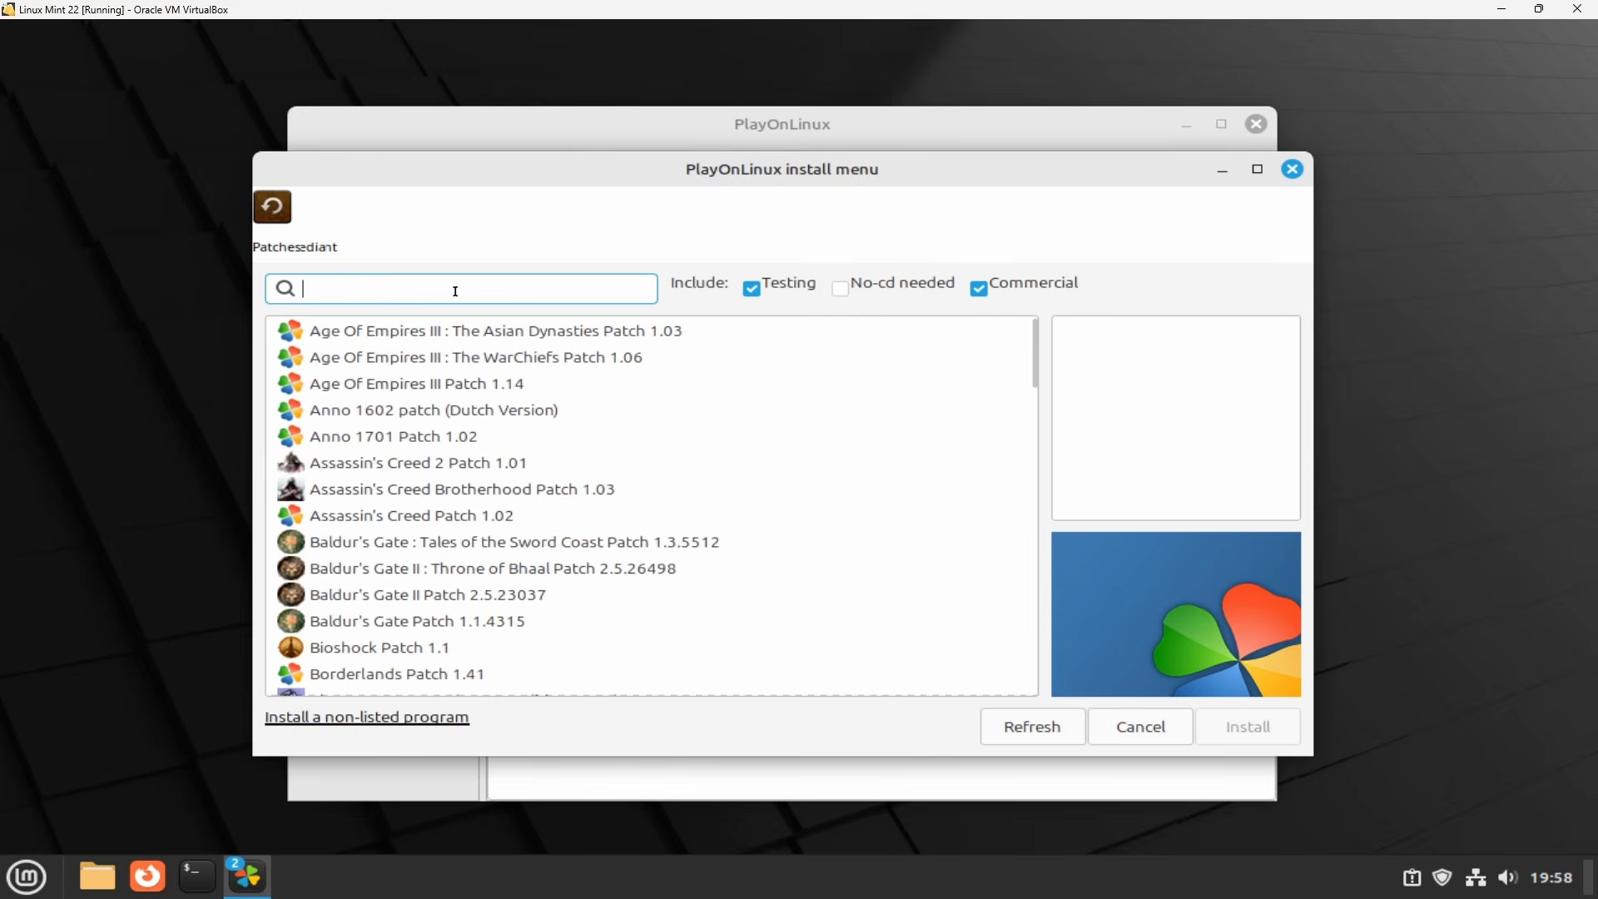
text(notepad)
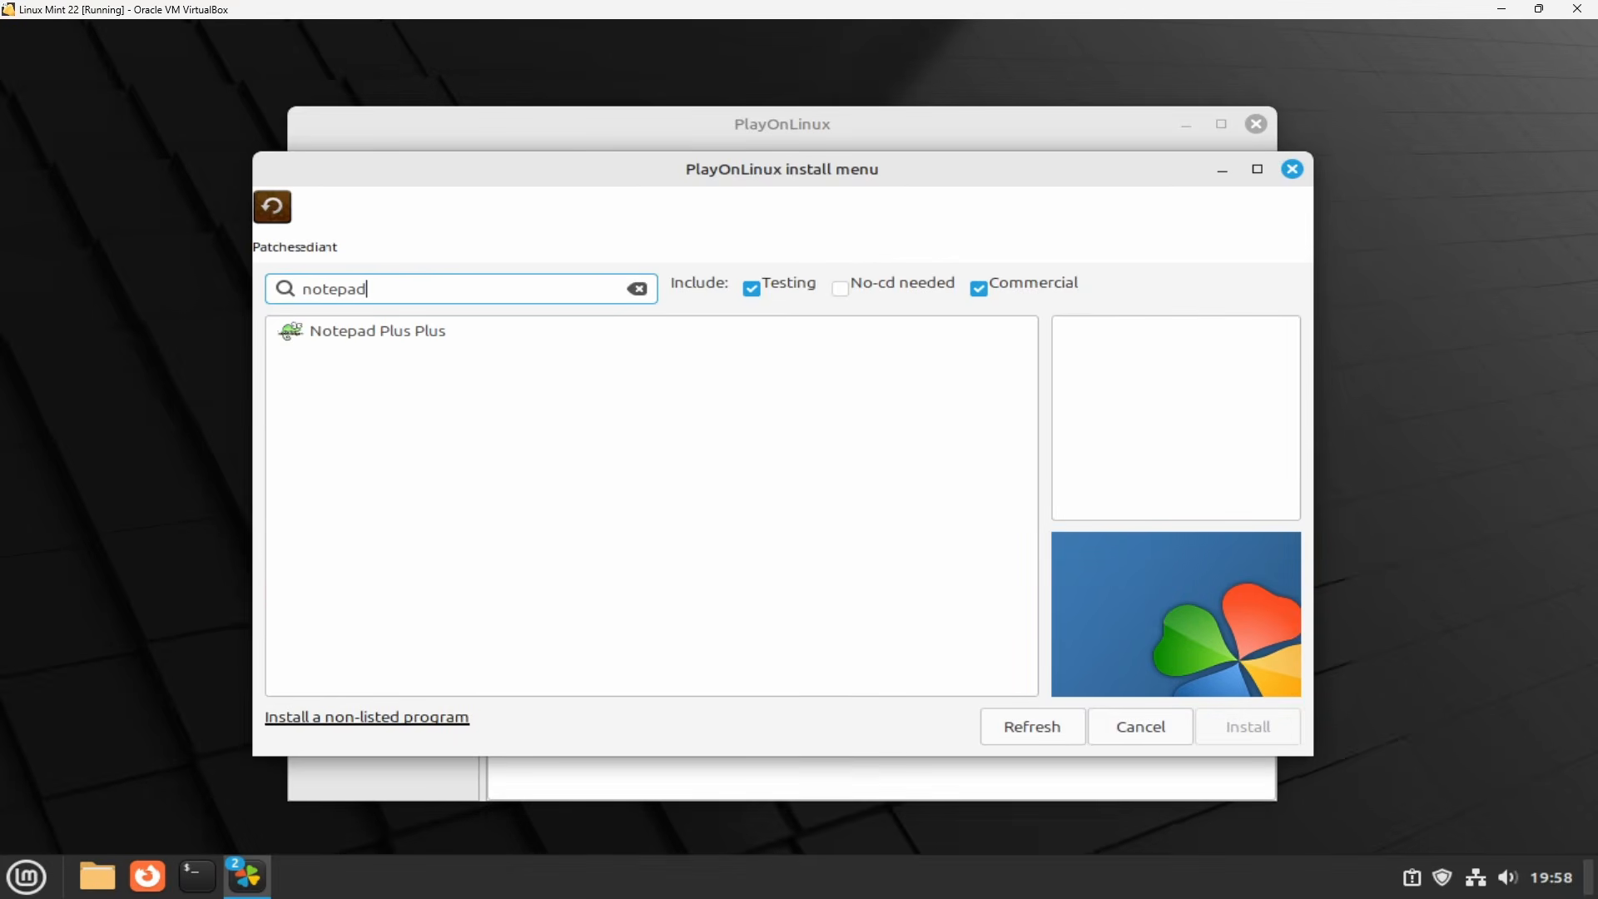
click(430, 337)
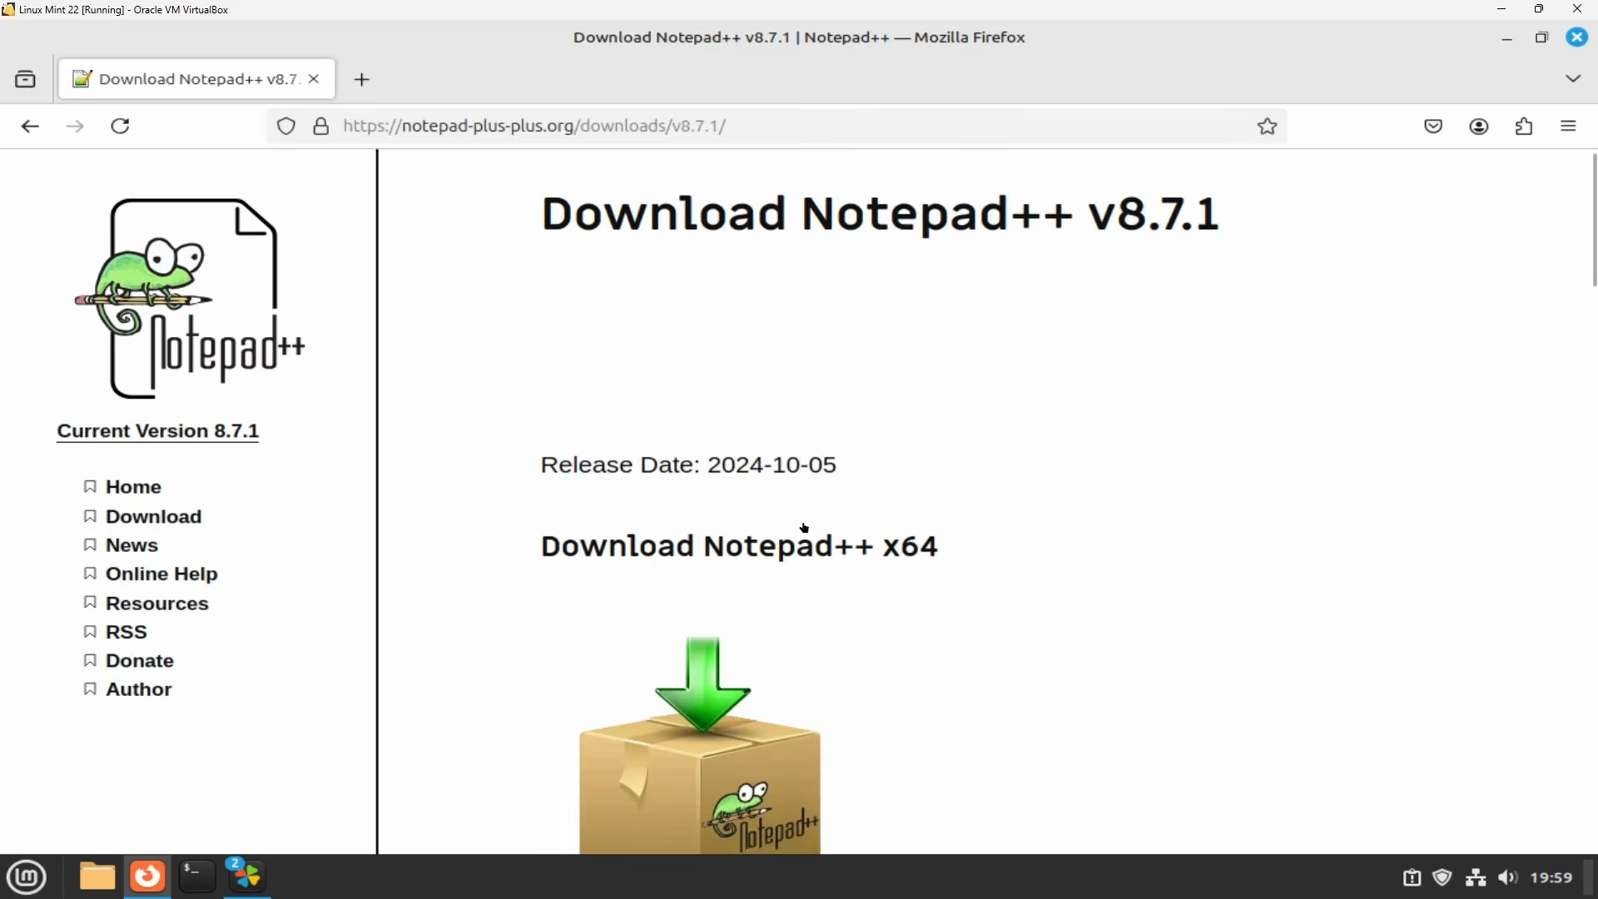
In Firefox, download the 64-bit Notepad++ v8.7.1 installer from its download page and return to the PlayOnLinux install menu.
scroll(803, 535, down, 5)
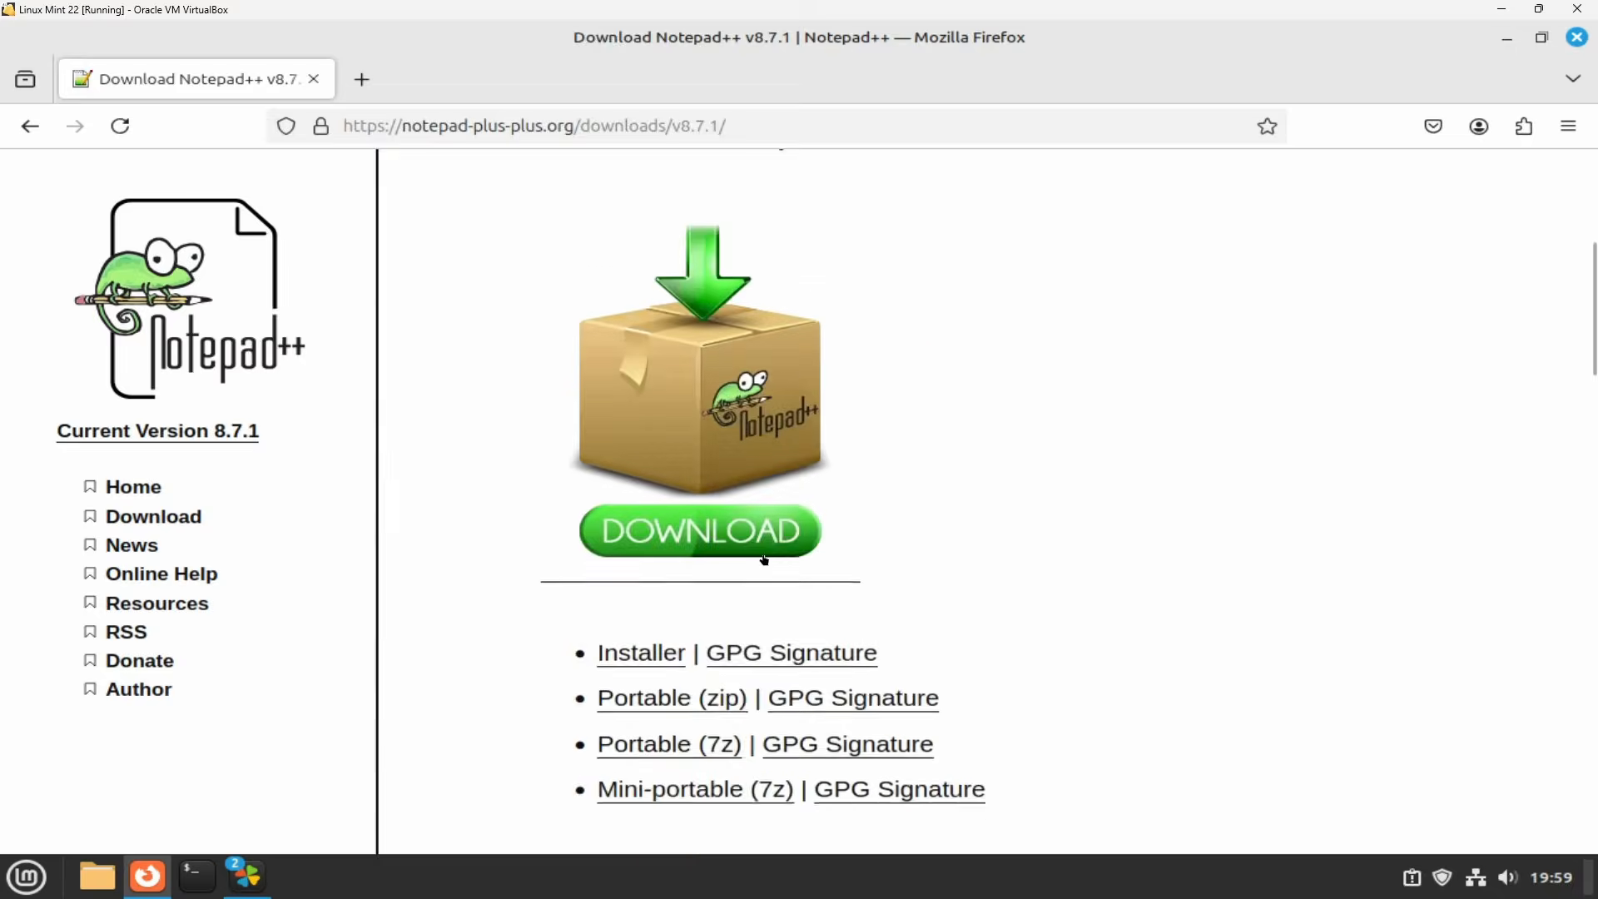
click(656, 623)
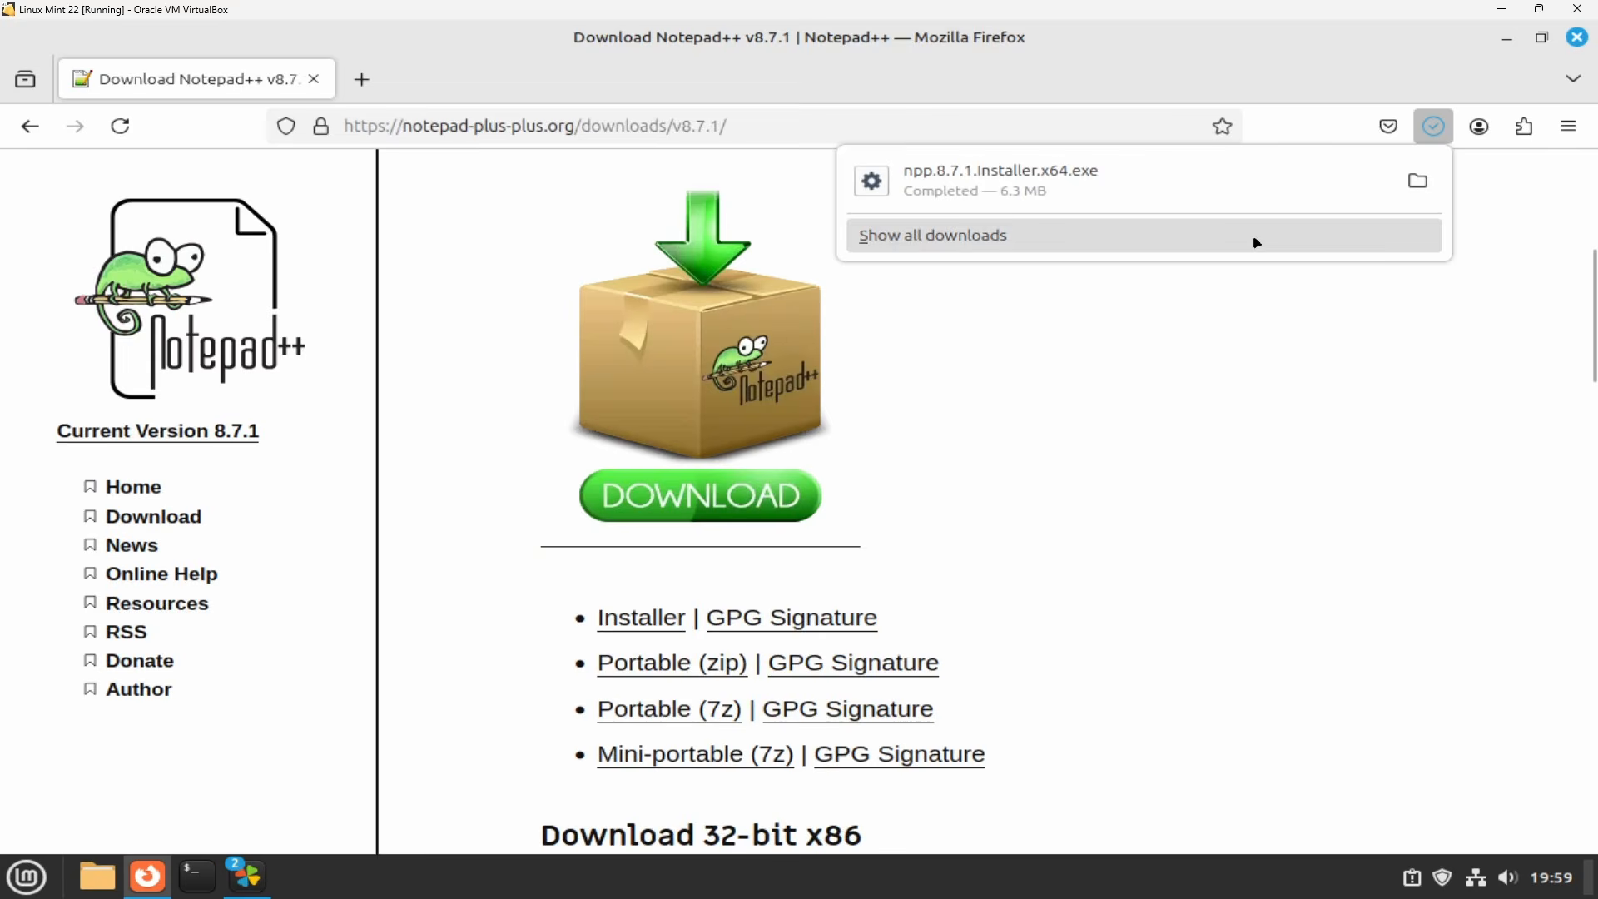
key(ctrl+alt+Left)
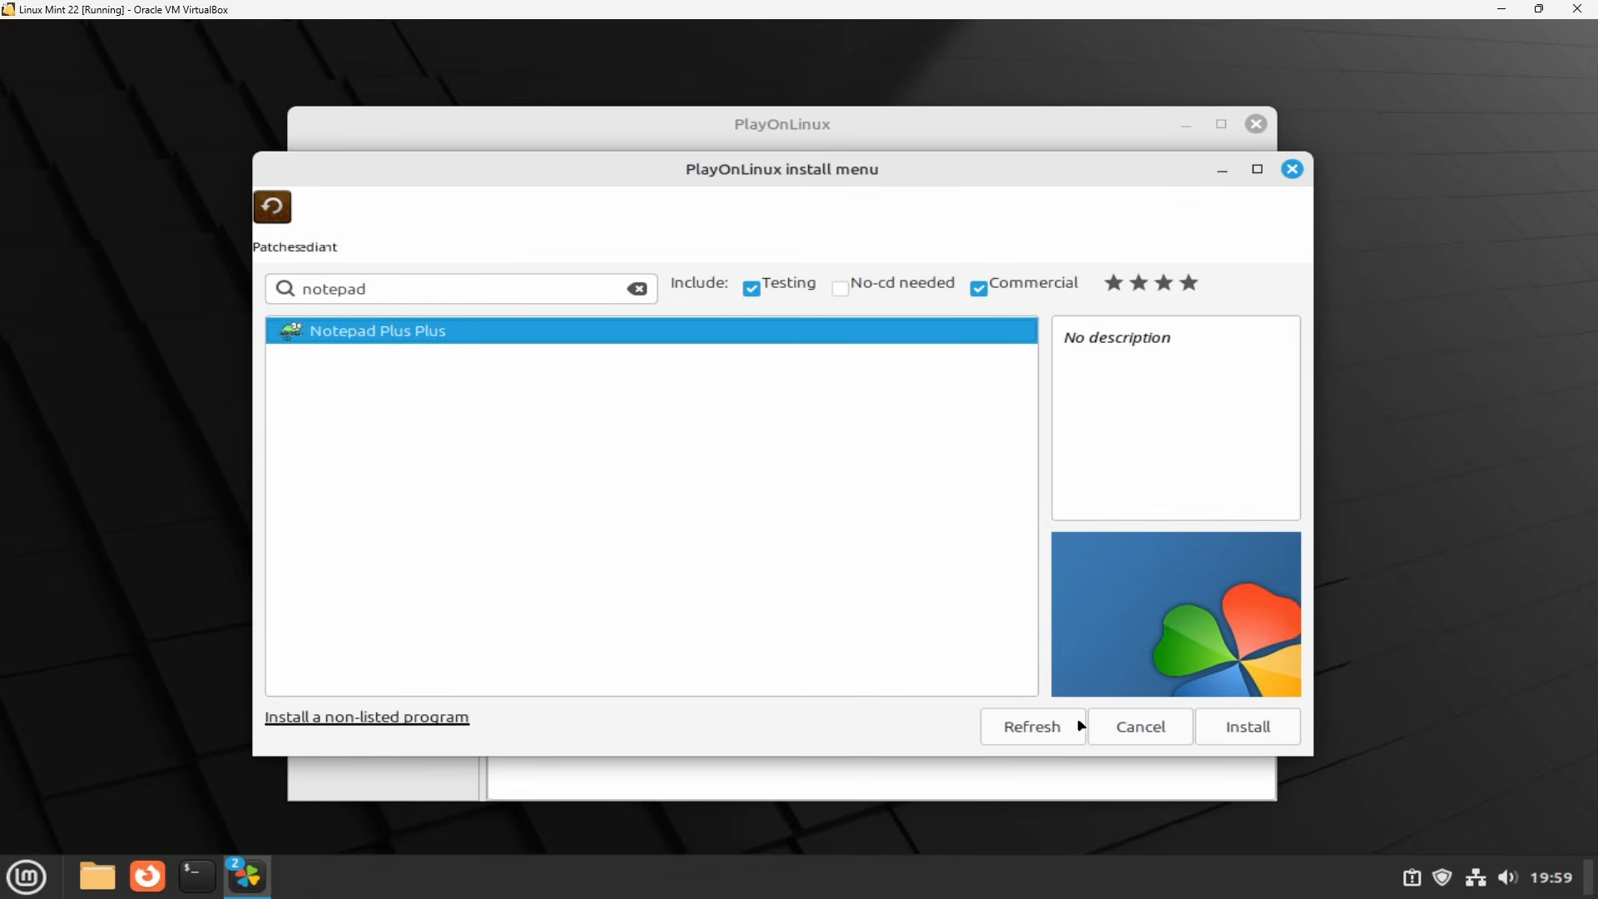
Start installing Notepad Plus Plus and pass the wizard's installation advice, choosing not to be reminded of it anymore.
click(1216, 737)
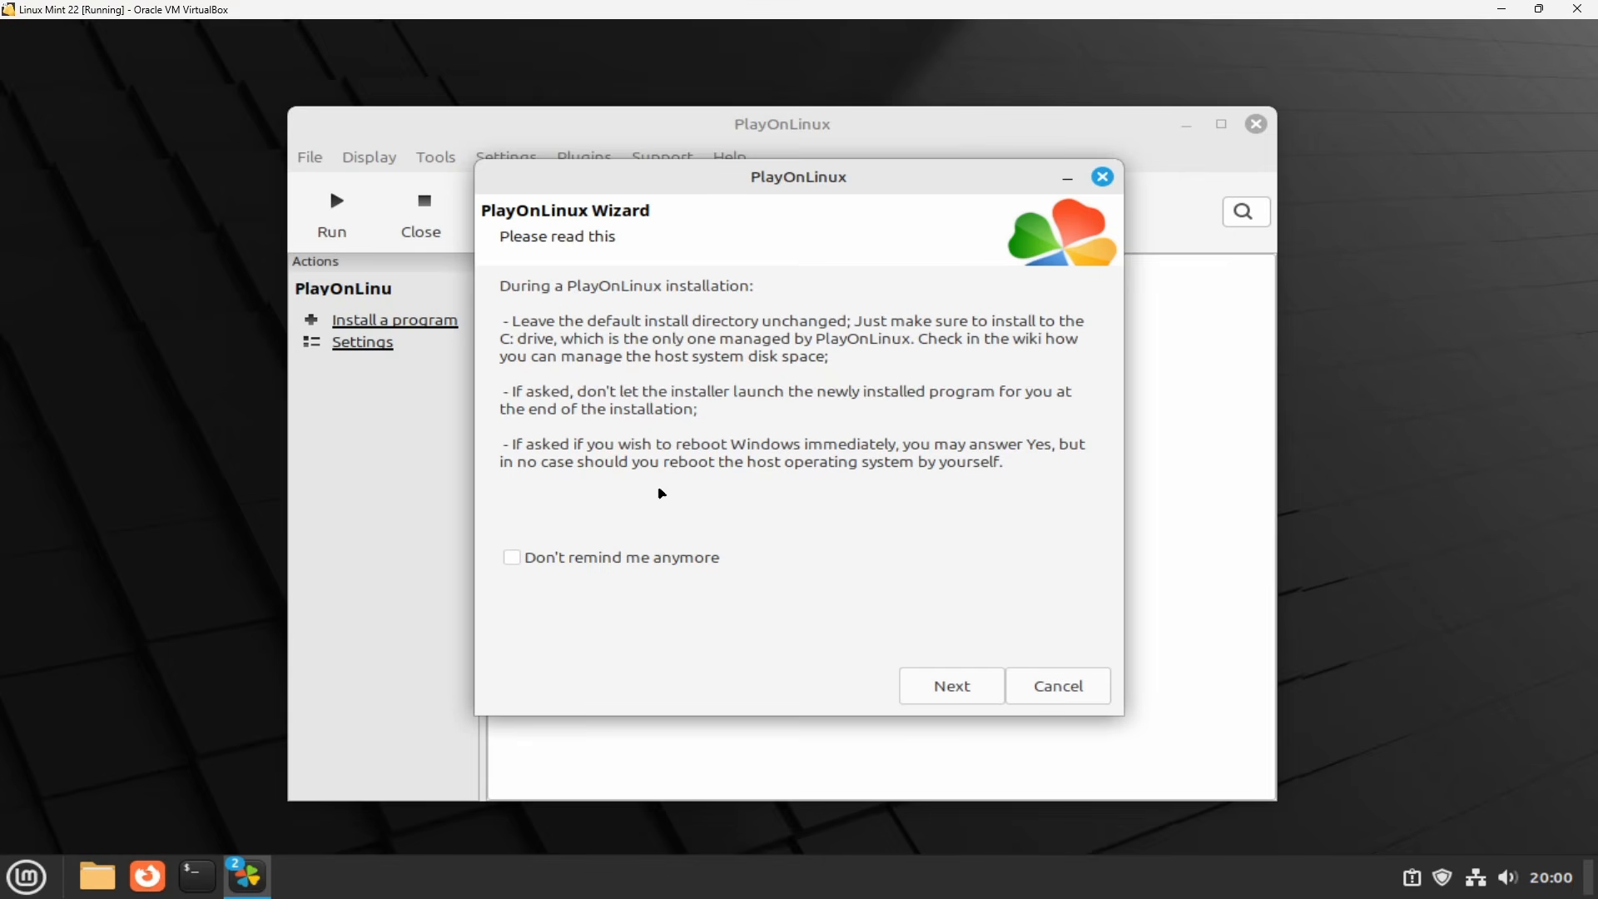
click(523, 564)
click(936, 695)
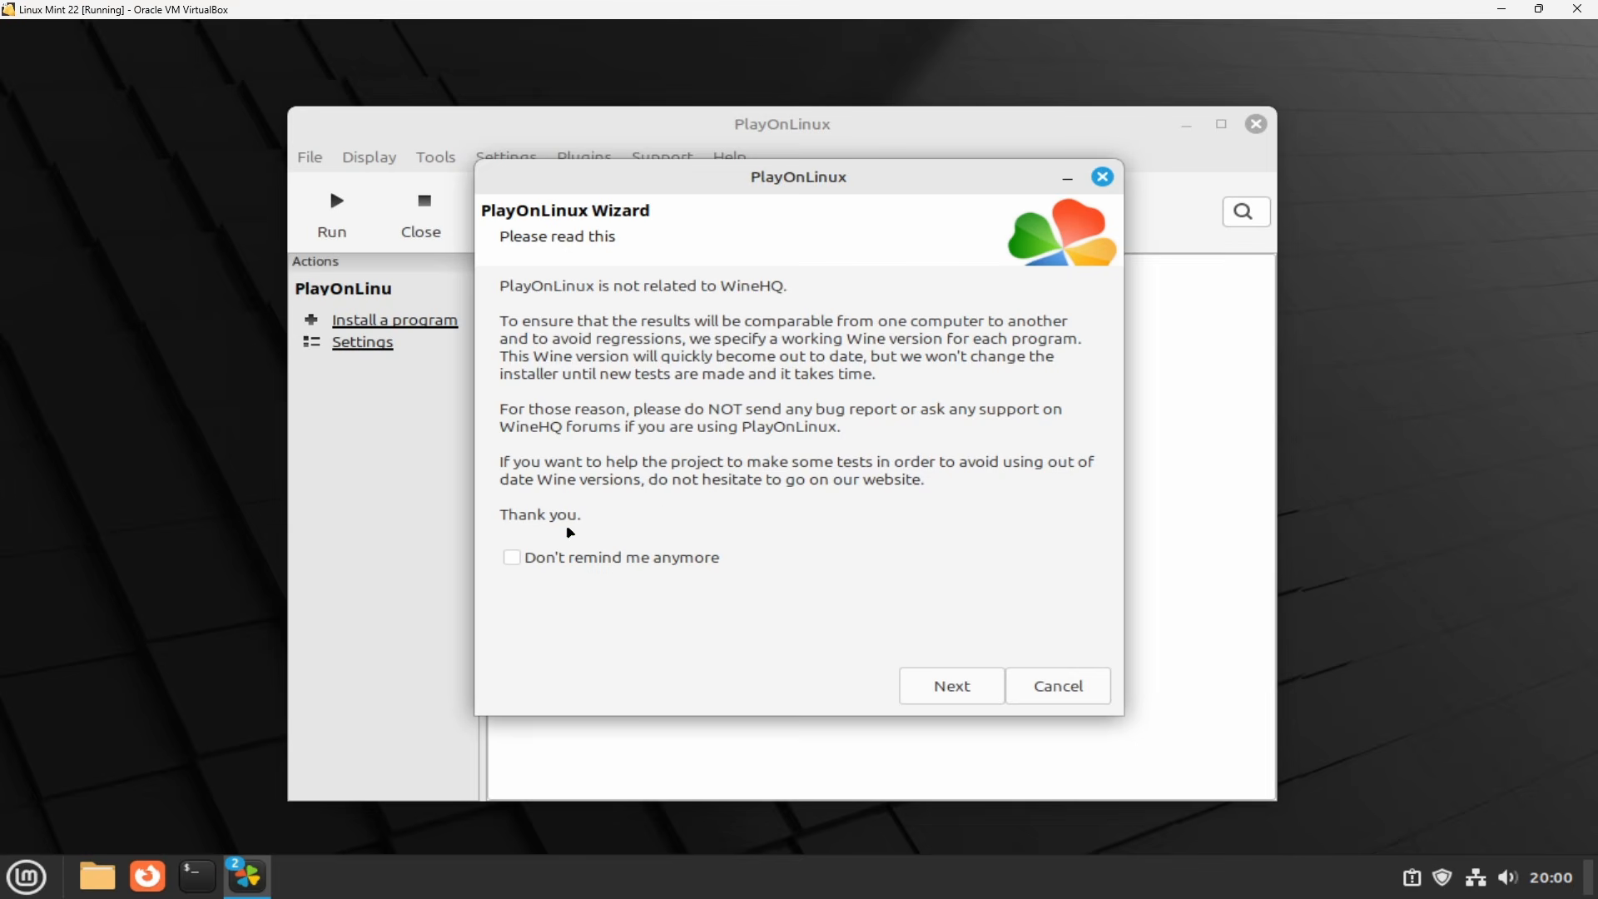
Dismiss the WineHQ support notice, choosing not to be reminded anymore, and start the Notepad Plus Plus installation from the wizard's welcome page.
click(511, 558)
click(970, 691)
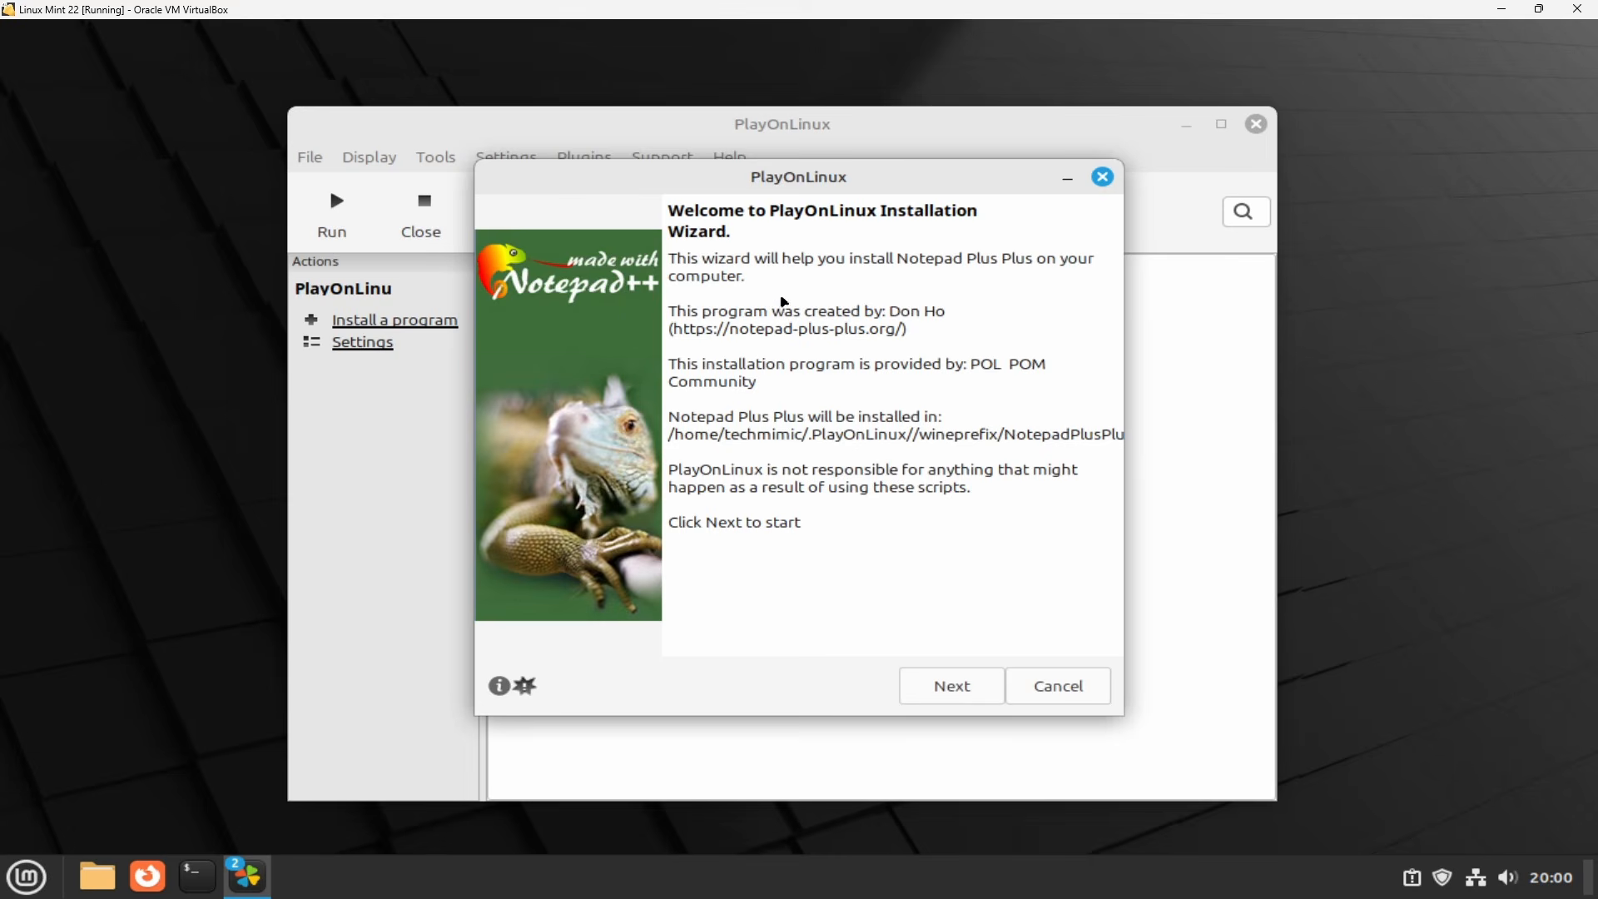
click(940, 684)
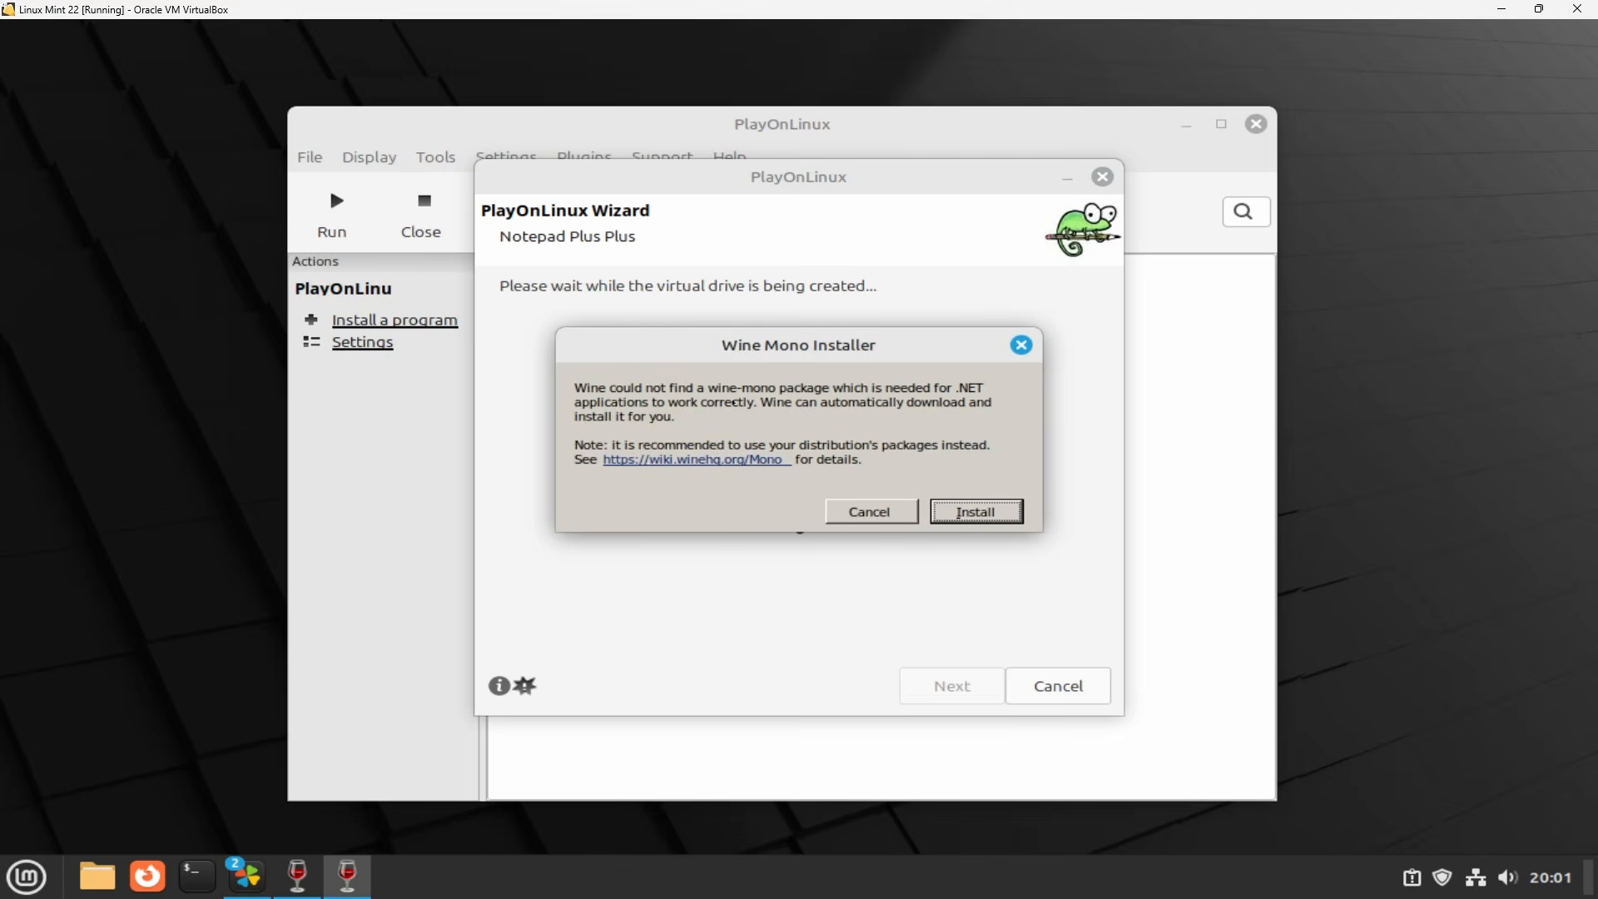
Let Wine download and install the missing Mono package for the Notepad Plus Plus virtual drive.
click(951, 516)
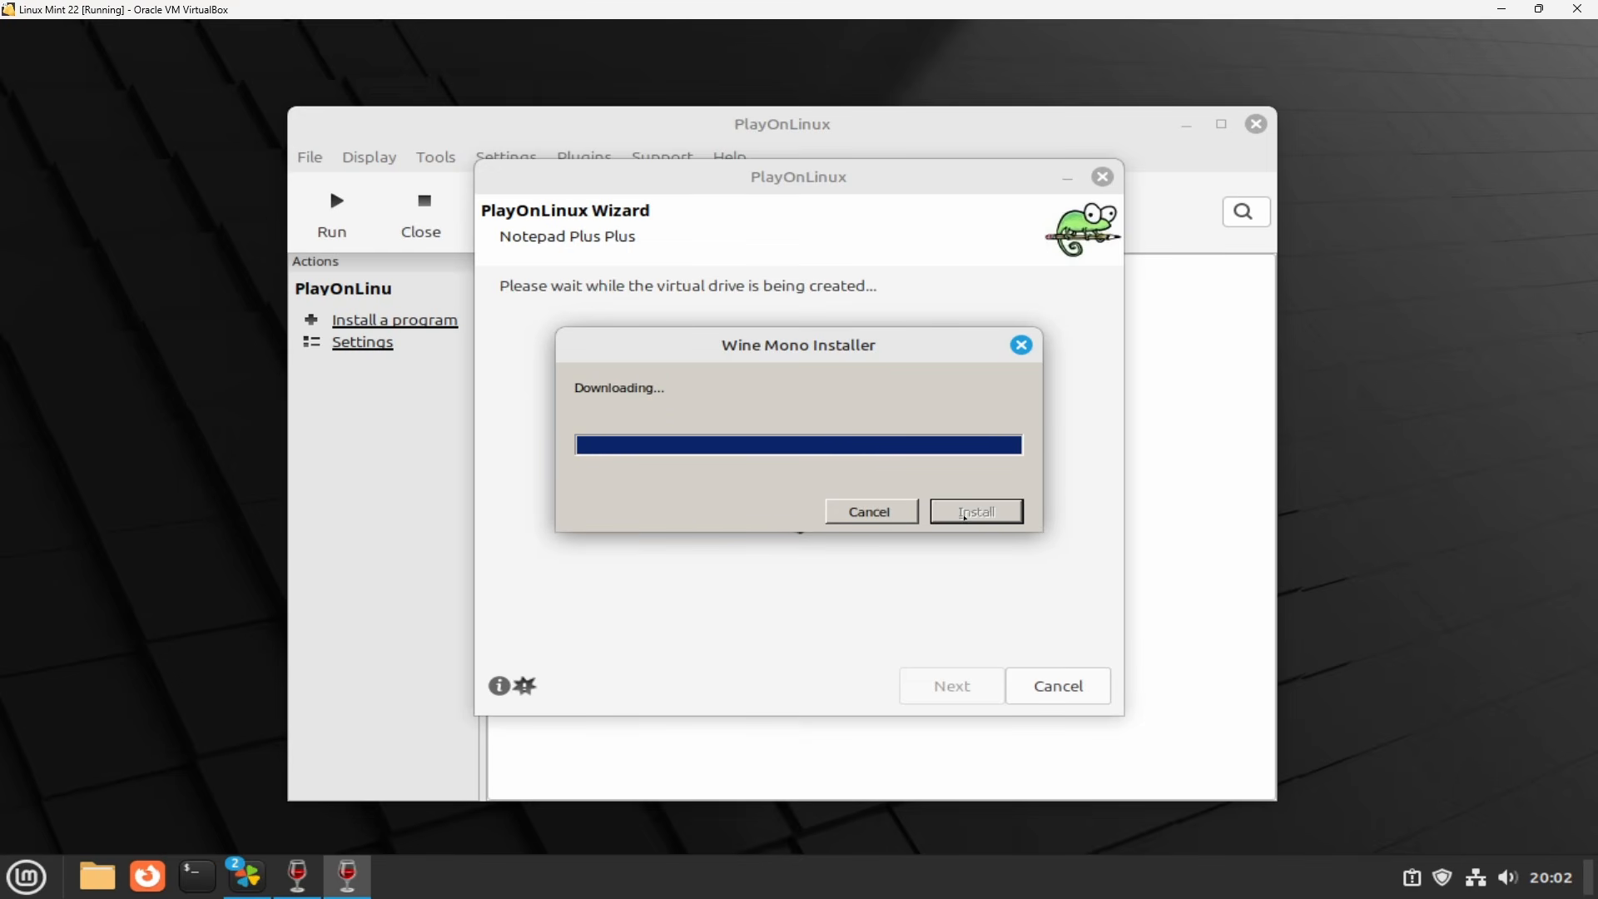
click(984, 518)
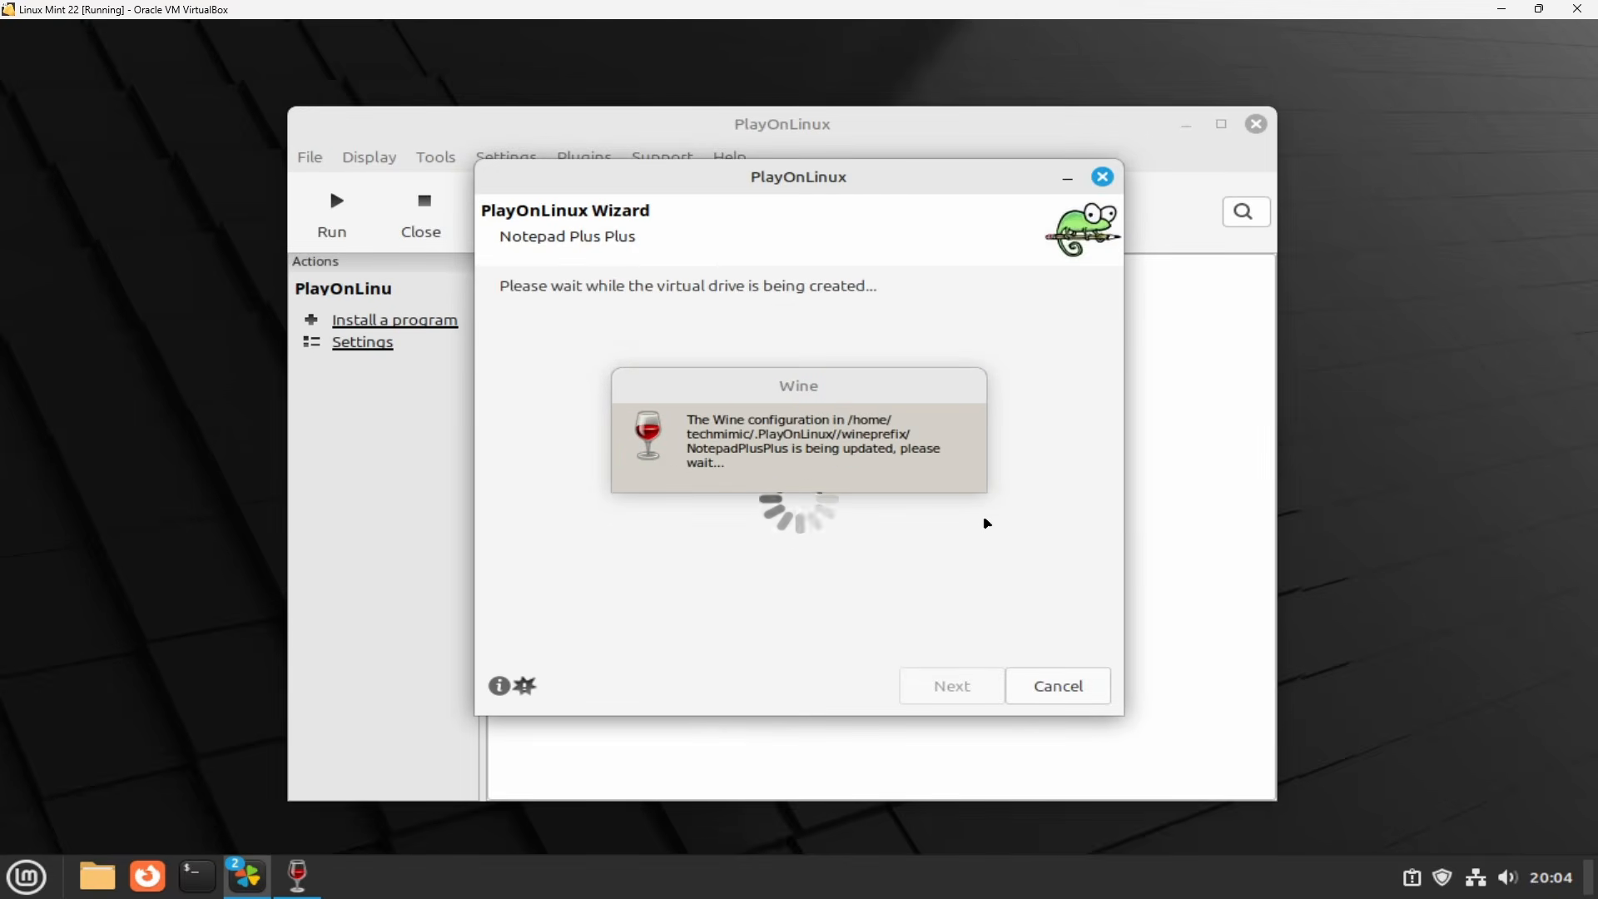
click(979, 516)
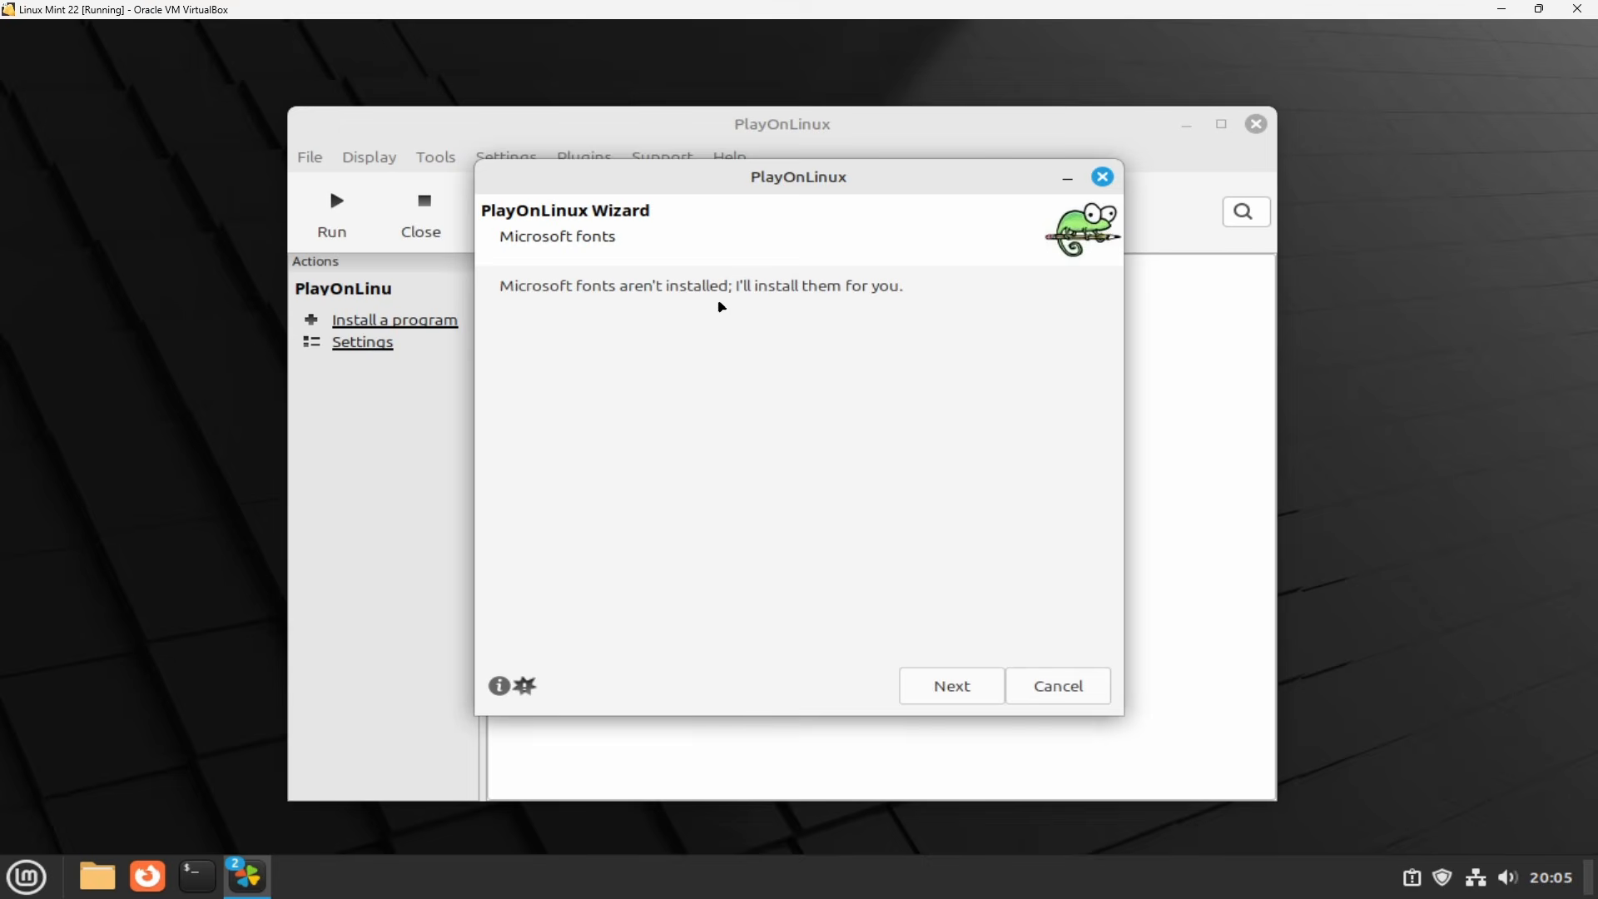
Agree to the Microsoft fonts licence and let the wizard install the fonts.
click(969, 696)
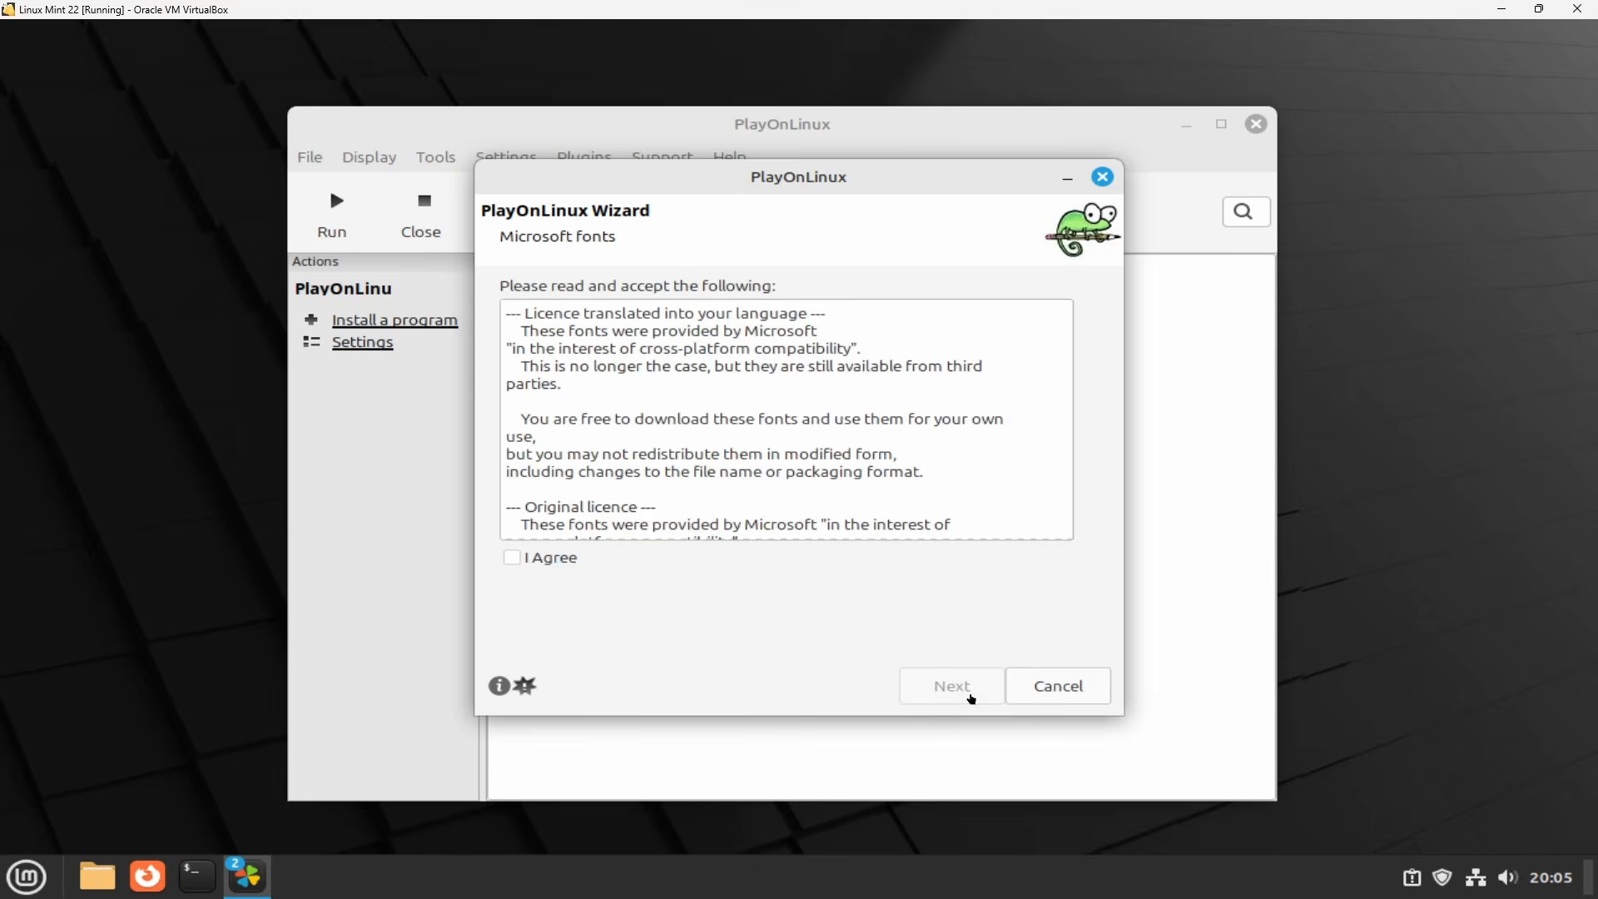
click(532, 561)
click(951, 694)
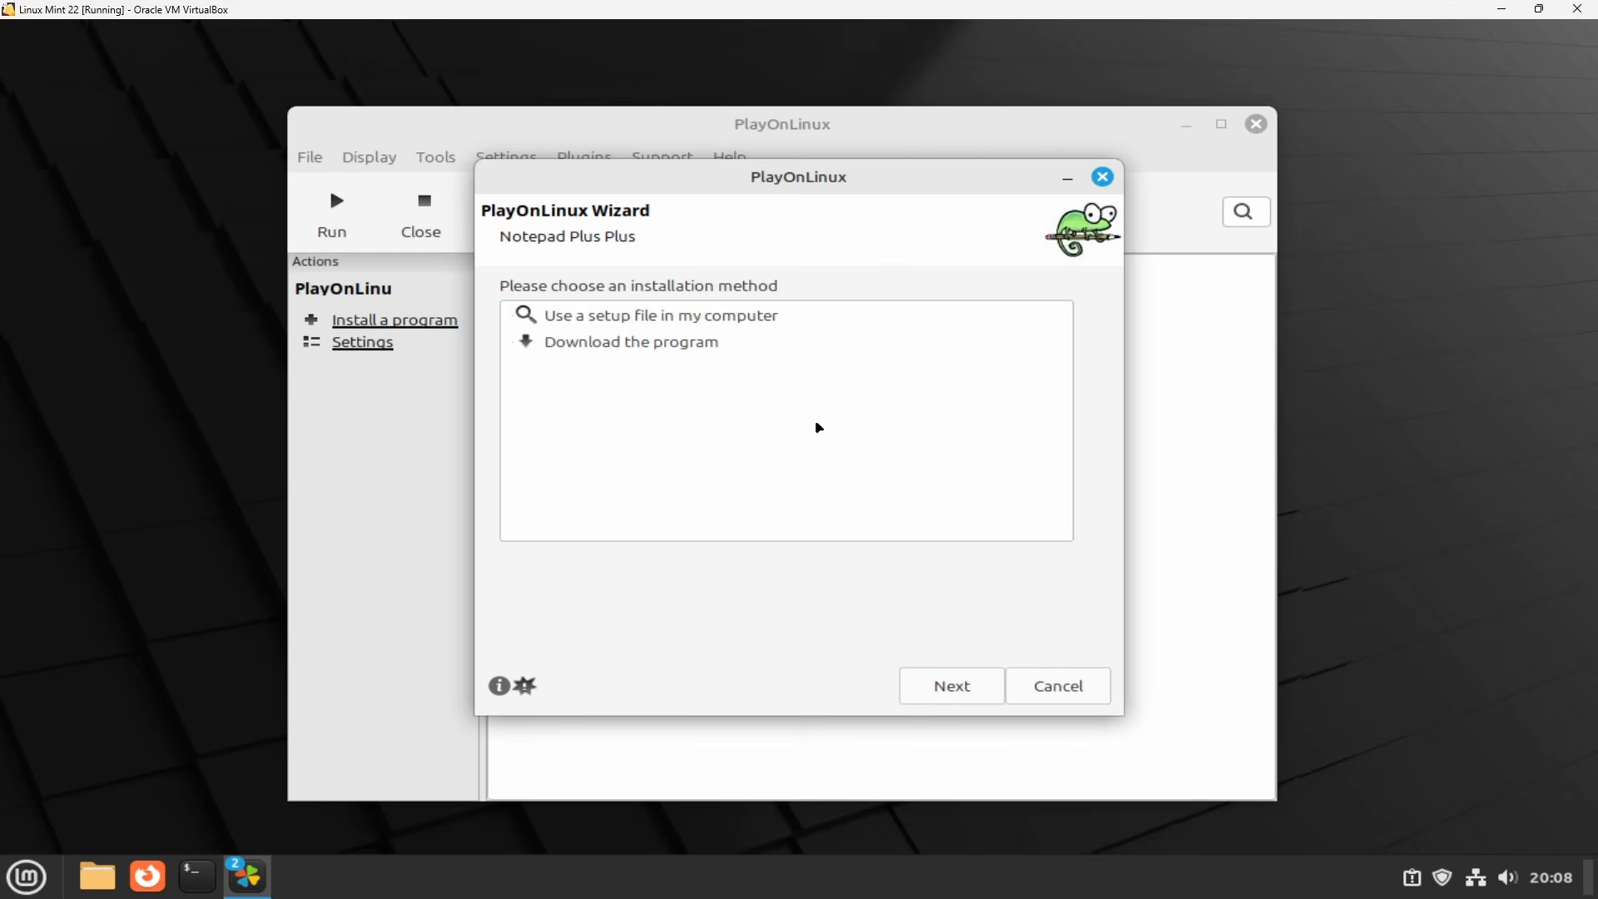
Choose "Download the program" as the installation method for Notepad Plus Plus and proceed.
click(689, 324)
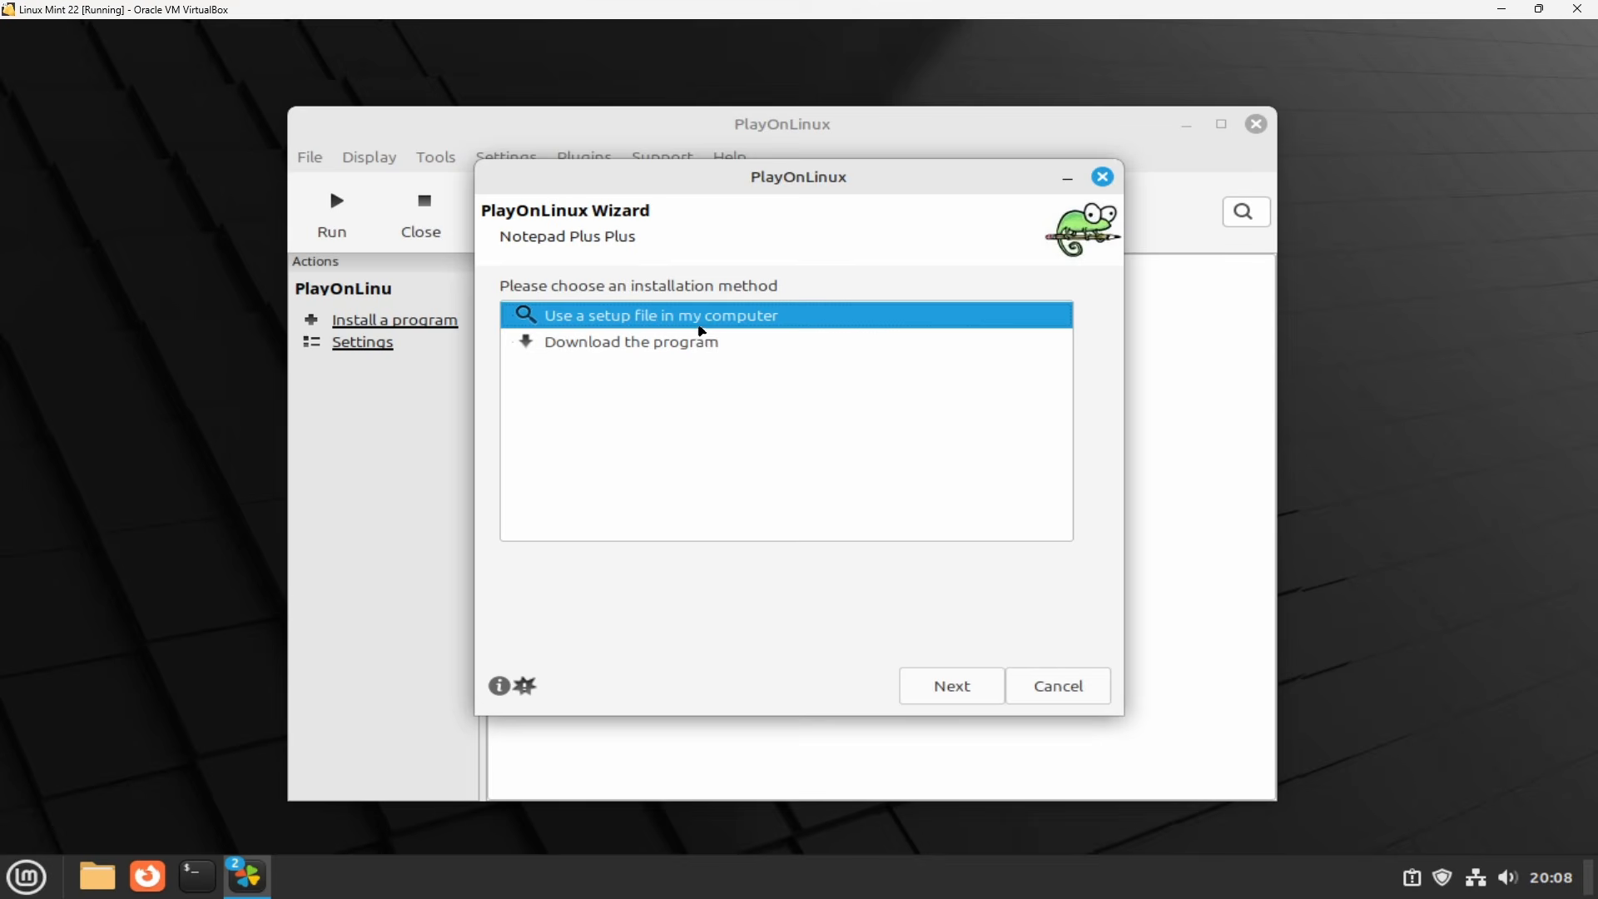
click(685, 353)
click(931, 689)
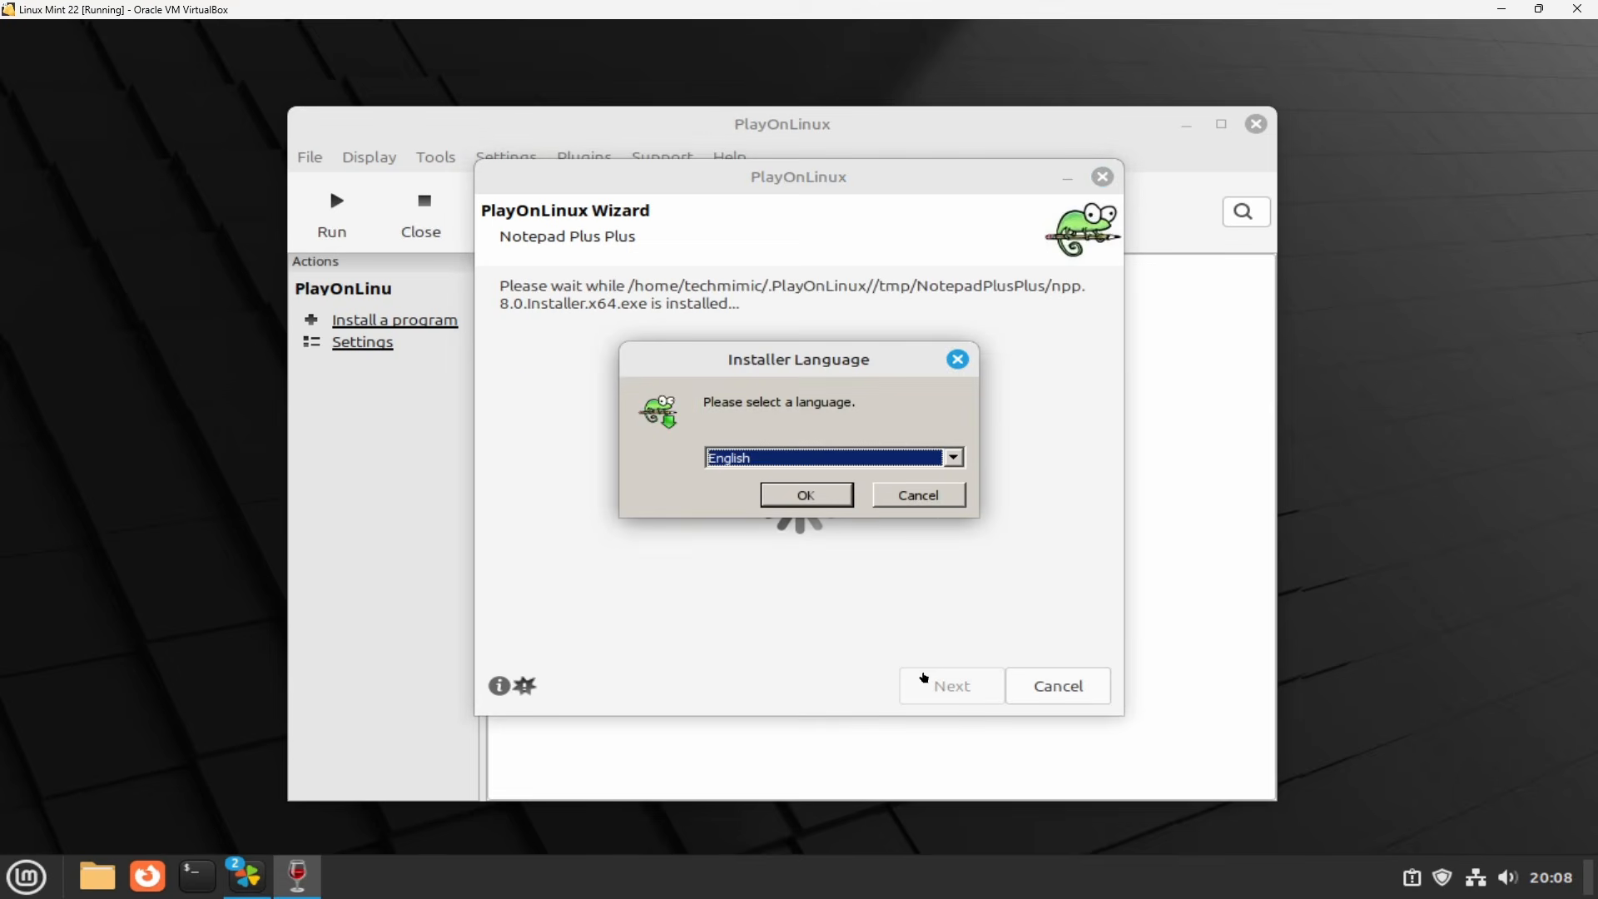
Start the Notepad++ v8.0 setup in English, agree to its licence and accept the destination folder C:\Program Files\Notepad++.
click(809, 495)
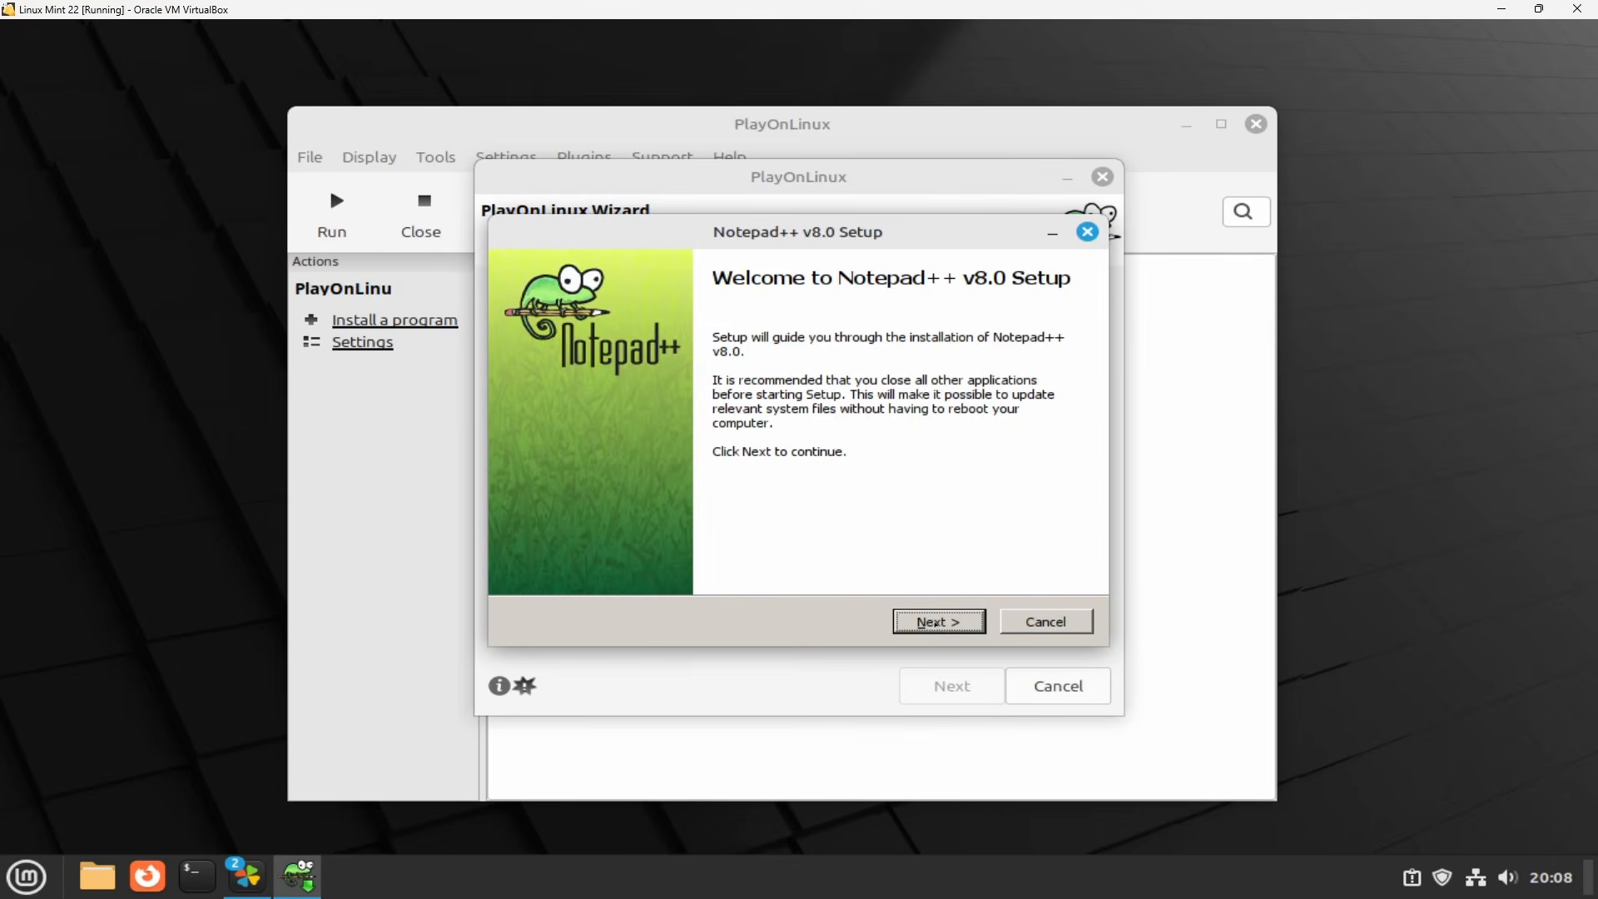
click(932, 624)
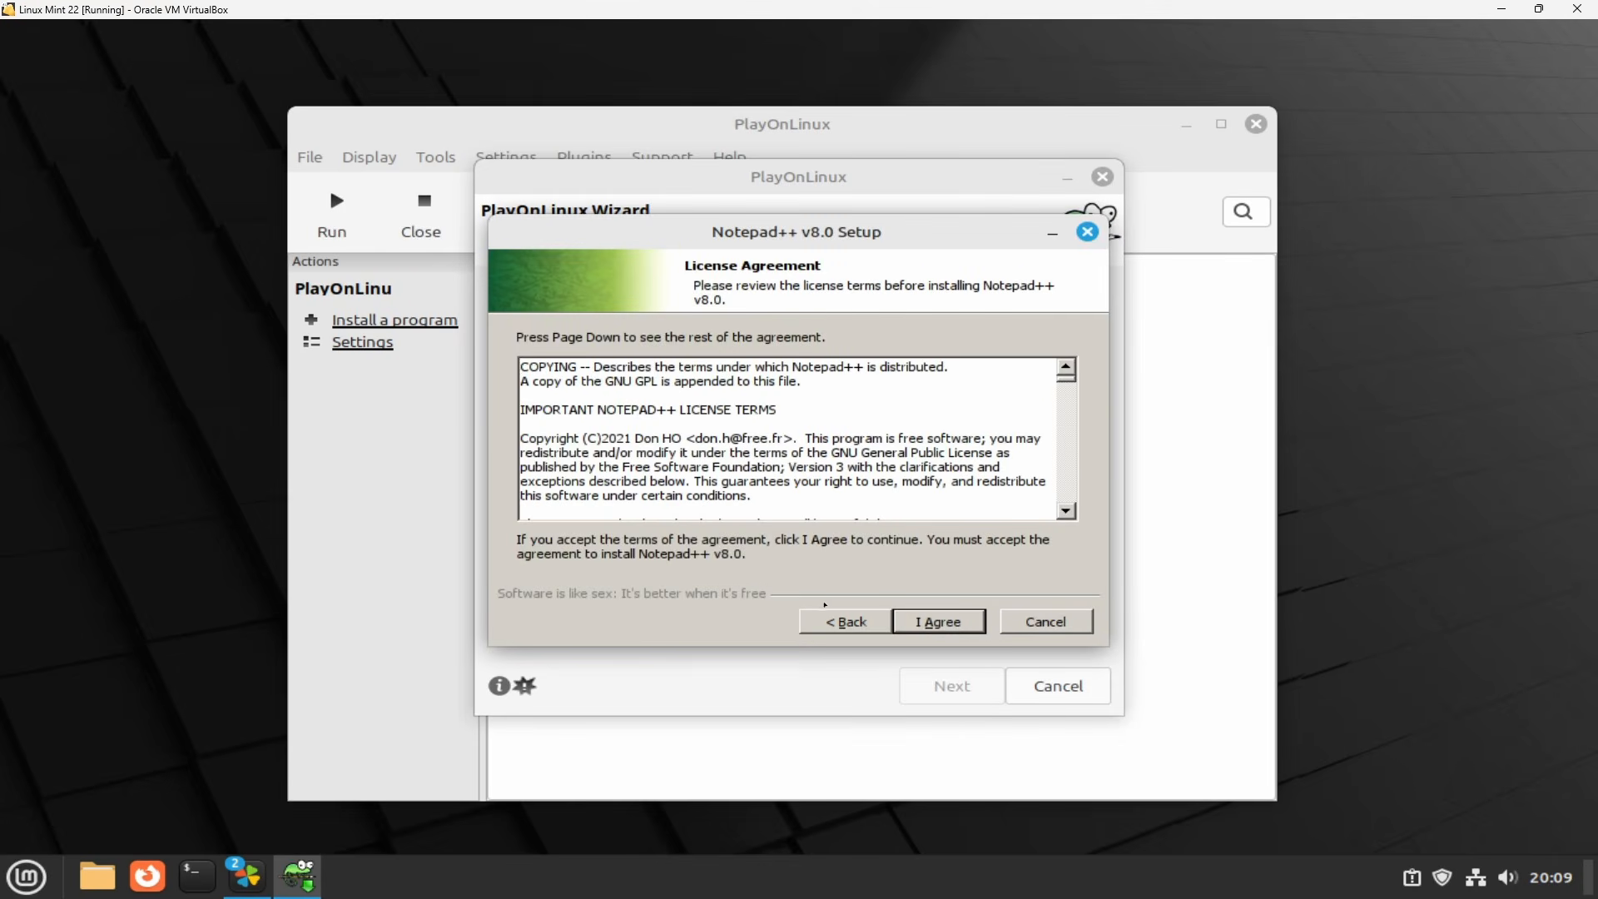
click(931, 624)
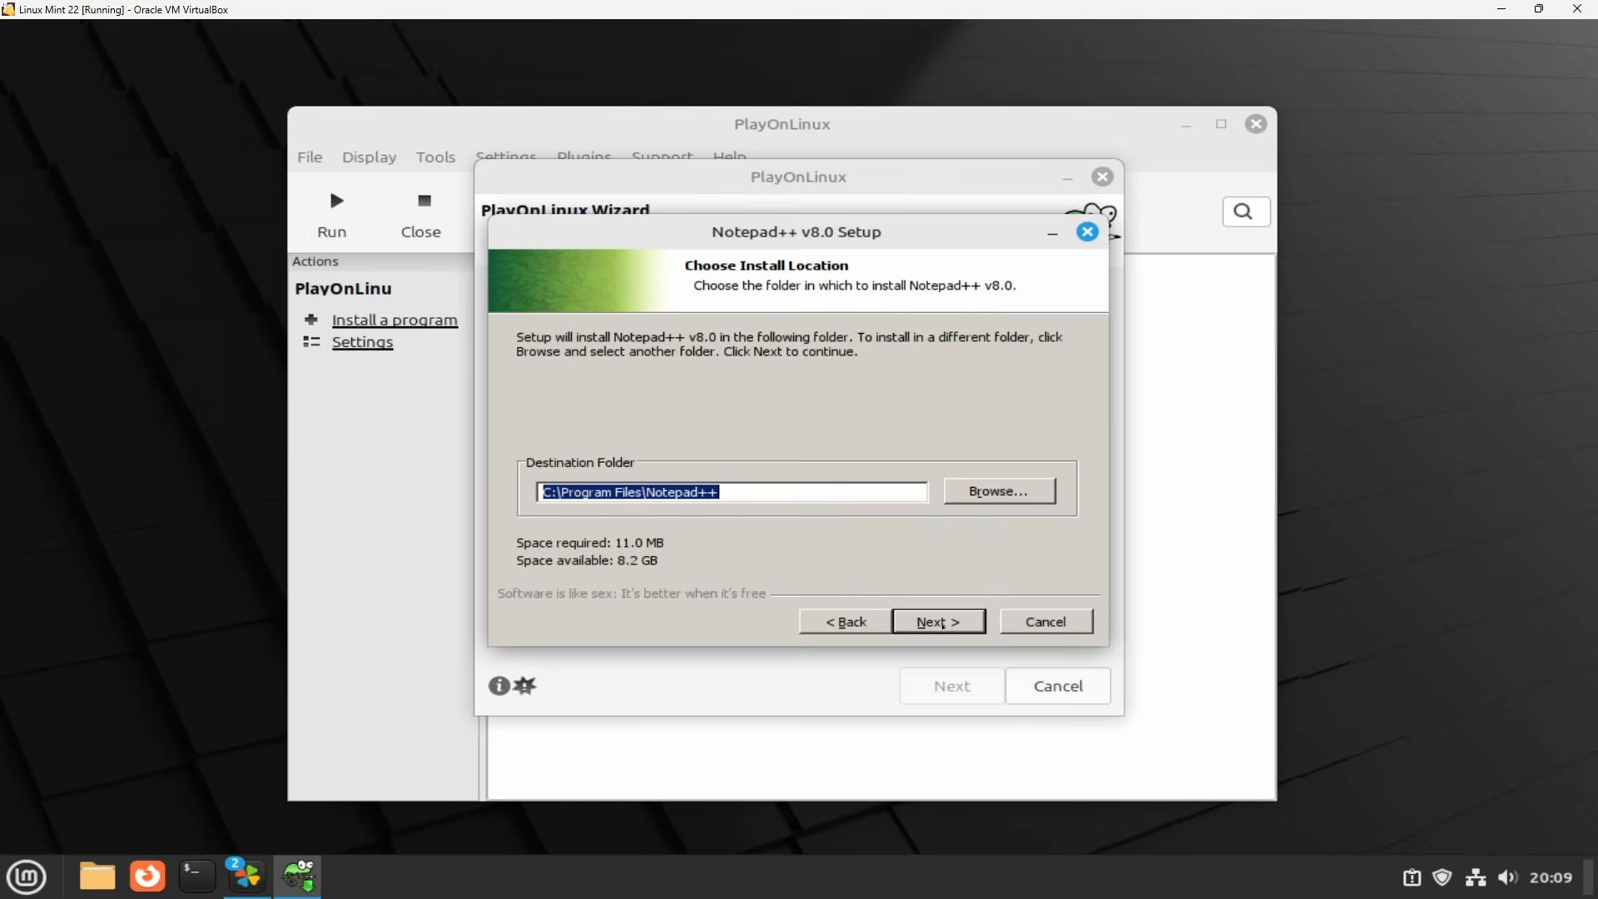
click(944, 624)
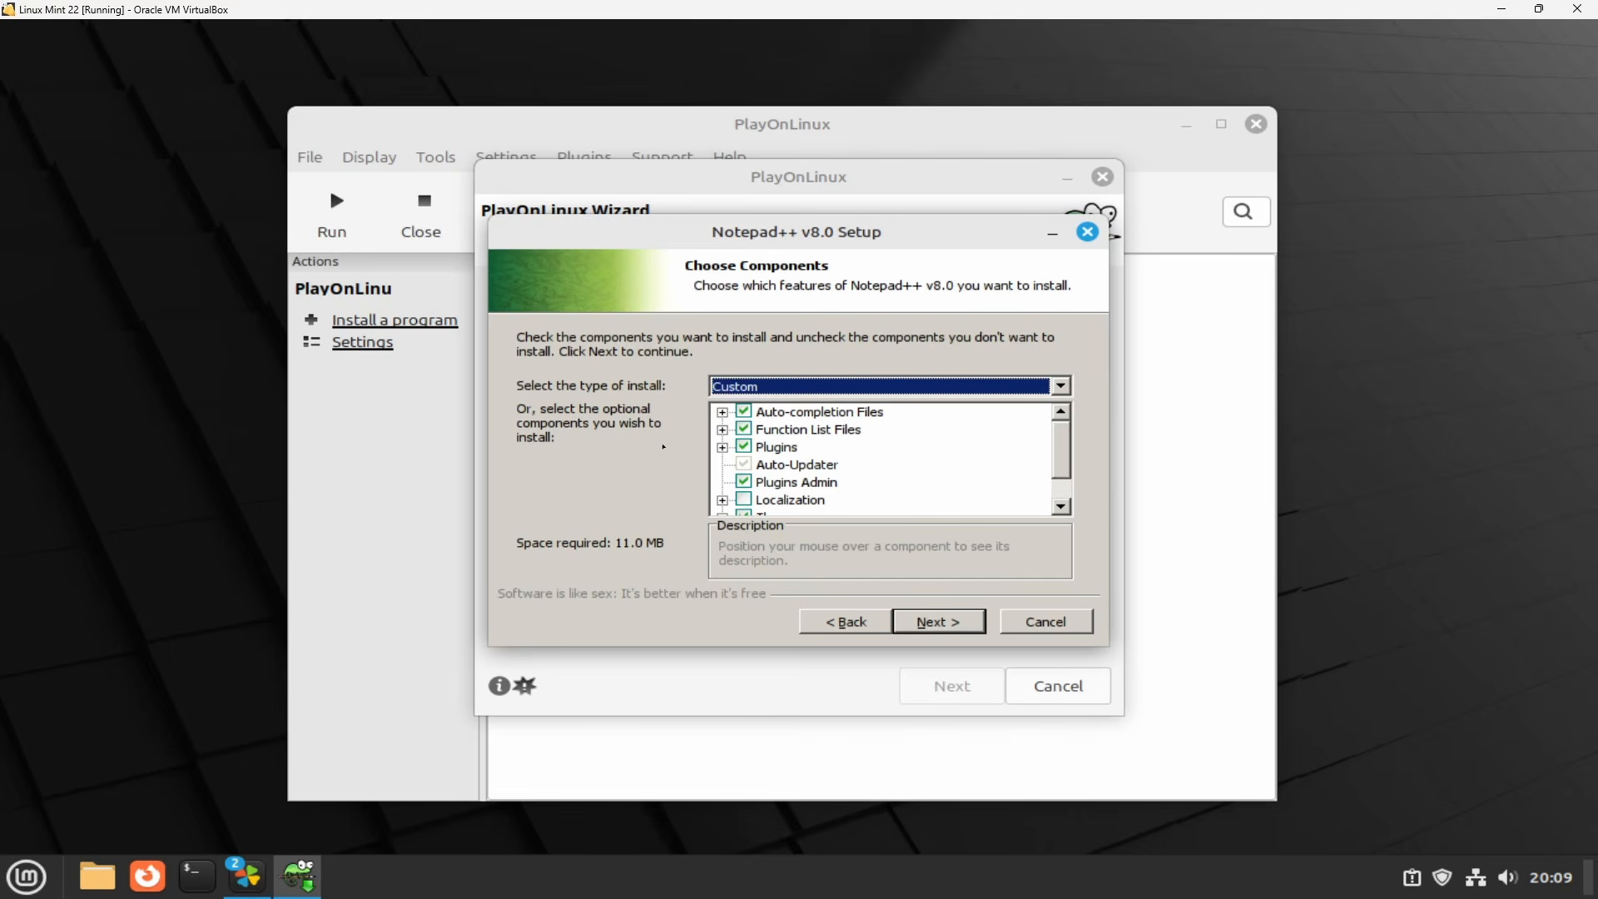
Install Notepad++ v8.0 with the preselected components and without the setup's desktop shortcut option, then finish the setup.
scroll(832, 464, down, 1)
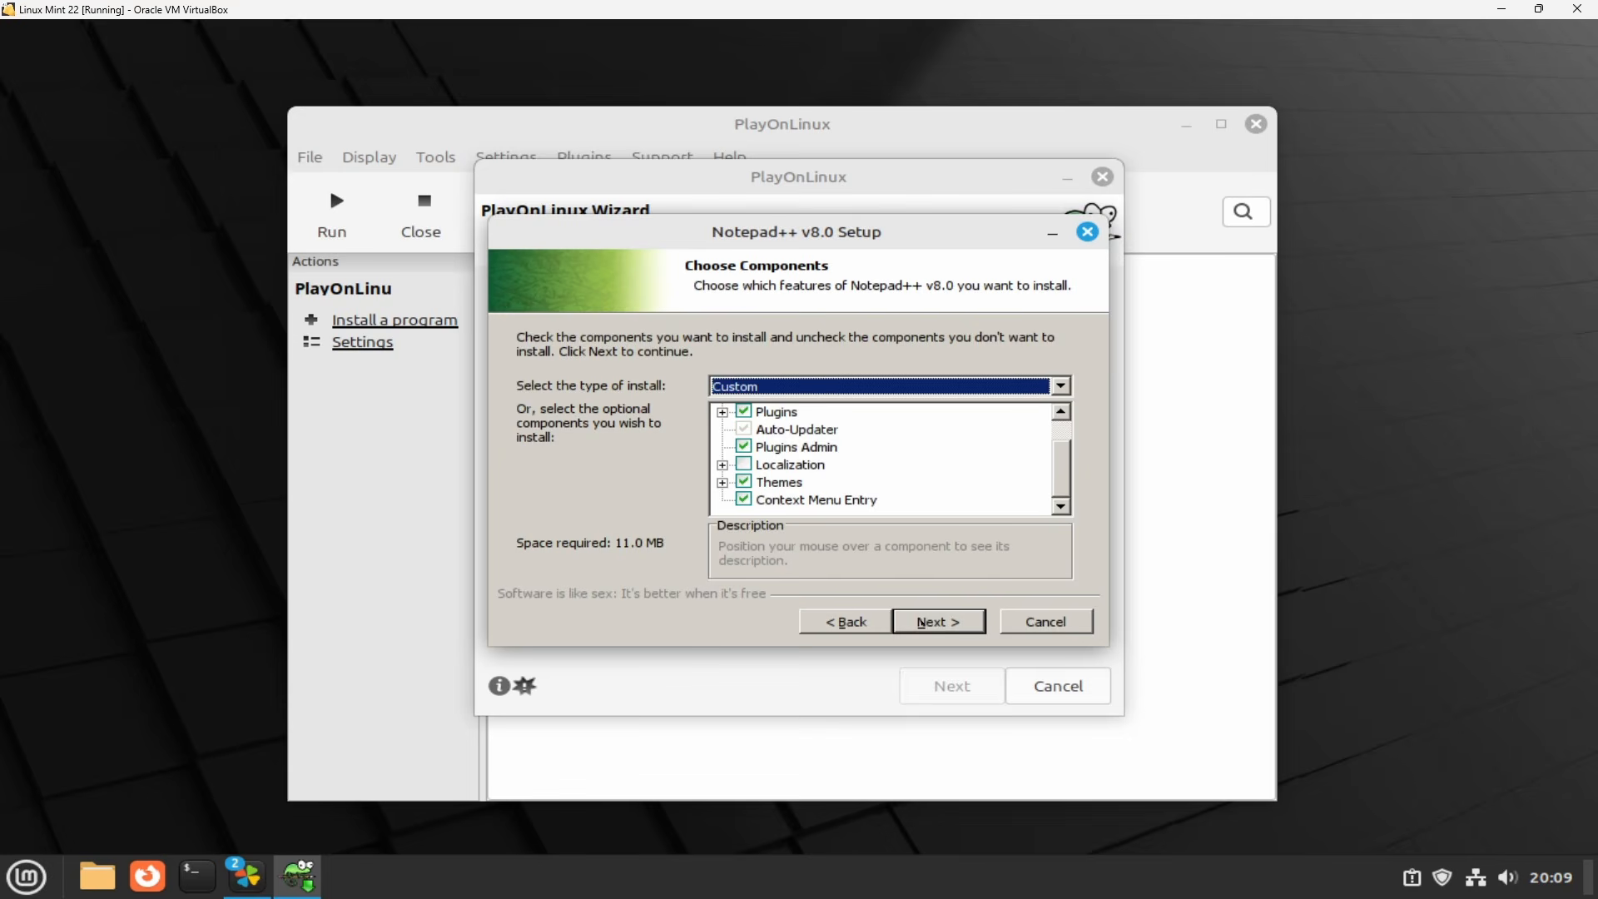
click(922, 623)
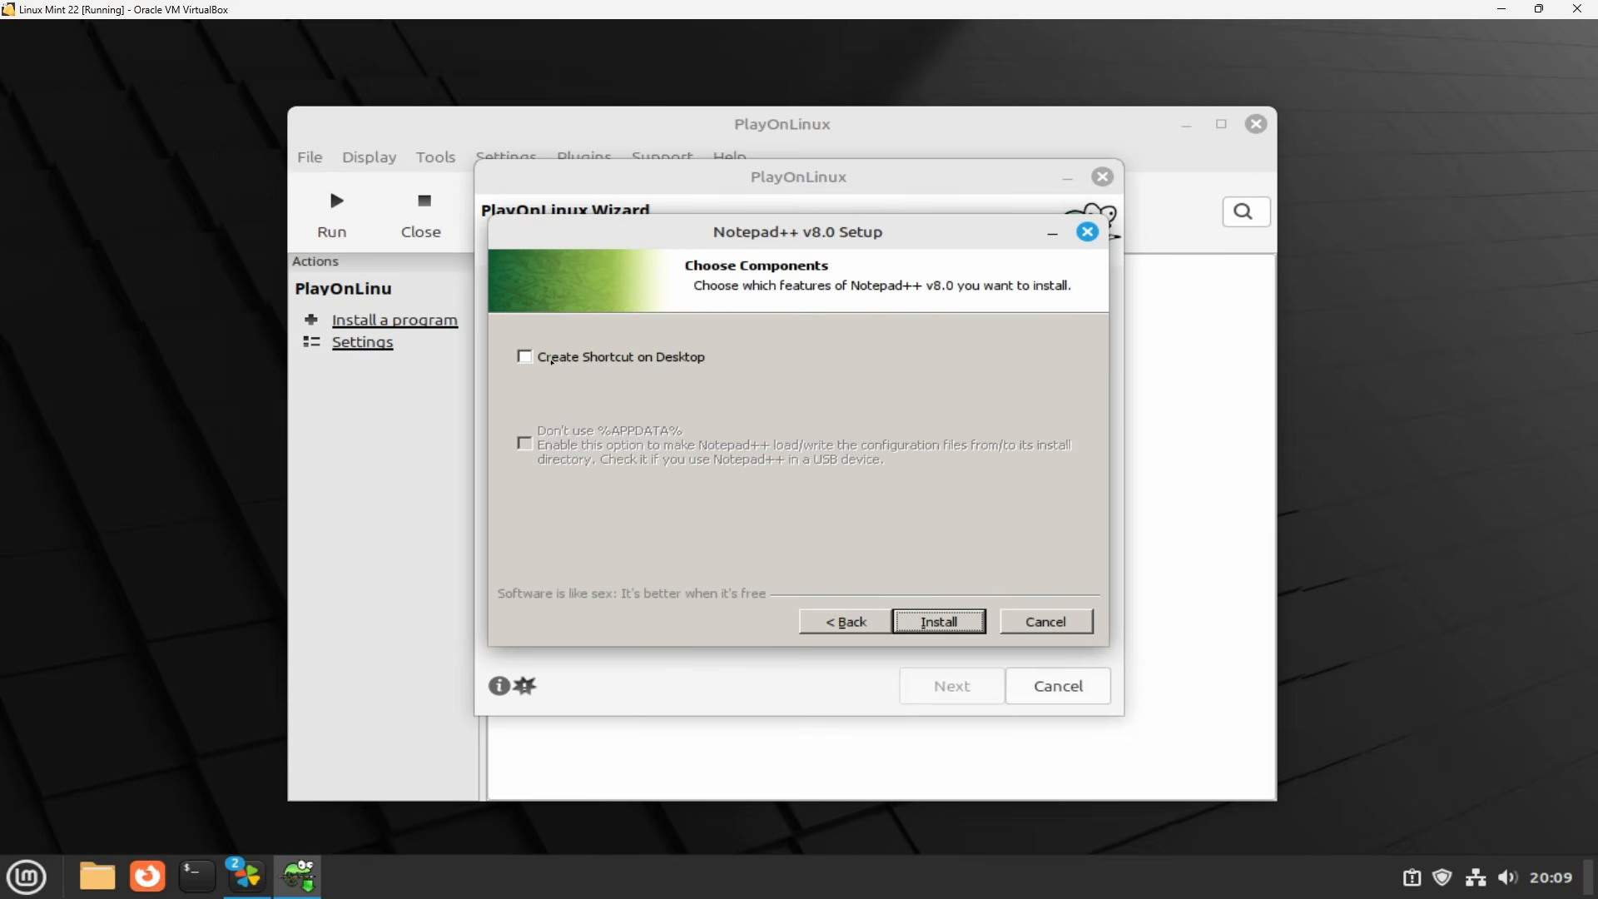
click(939, 623)
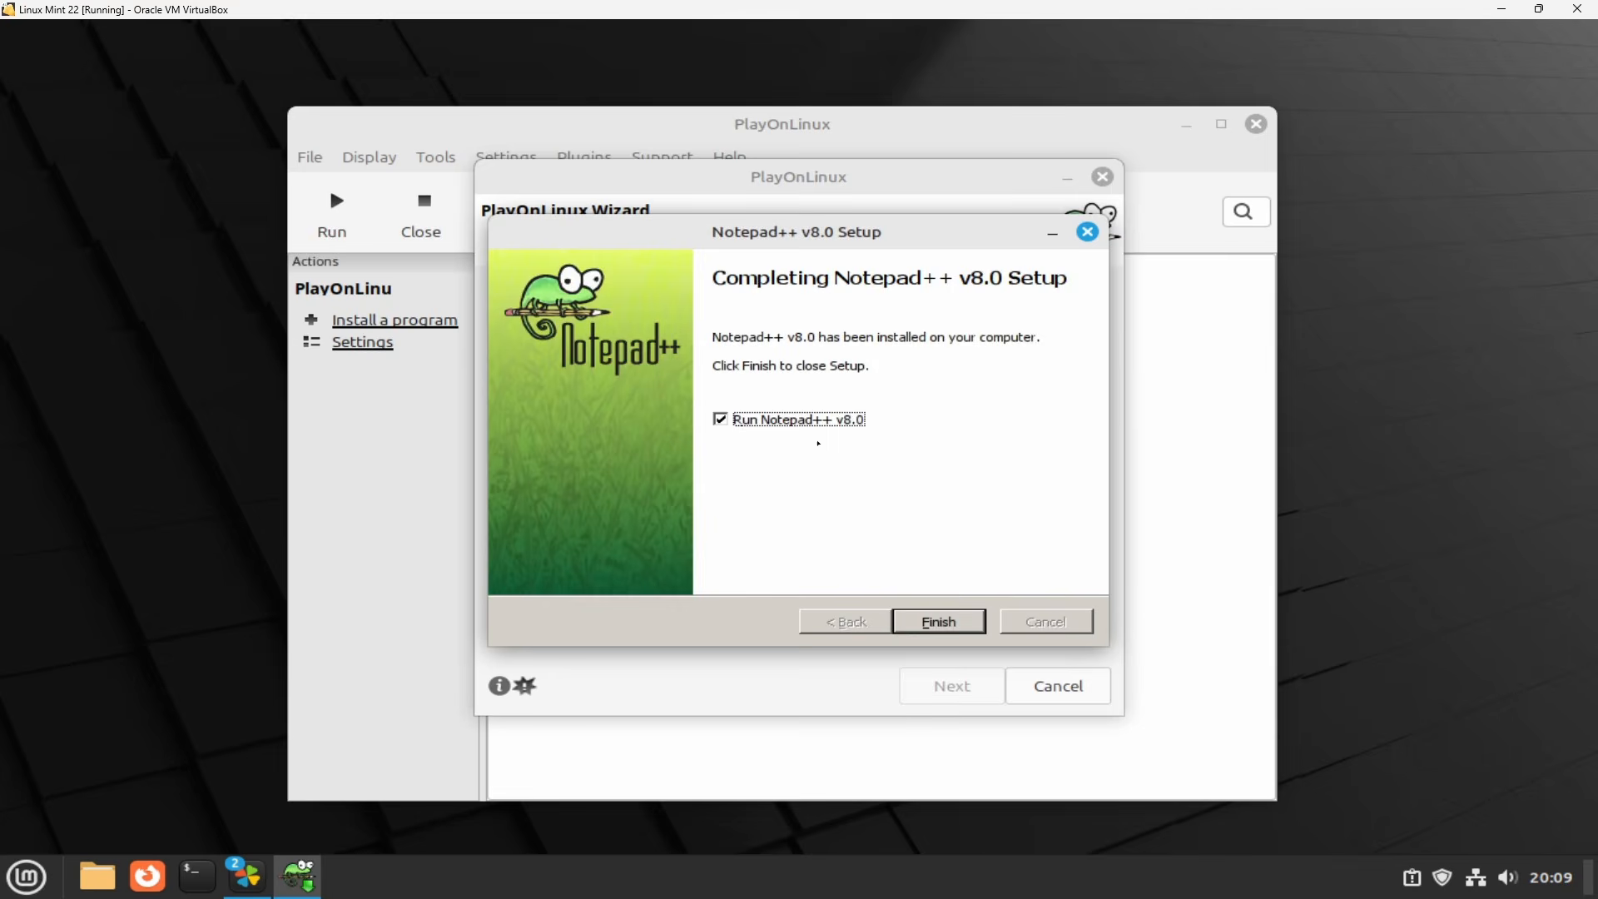
click(918, 629)
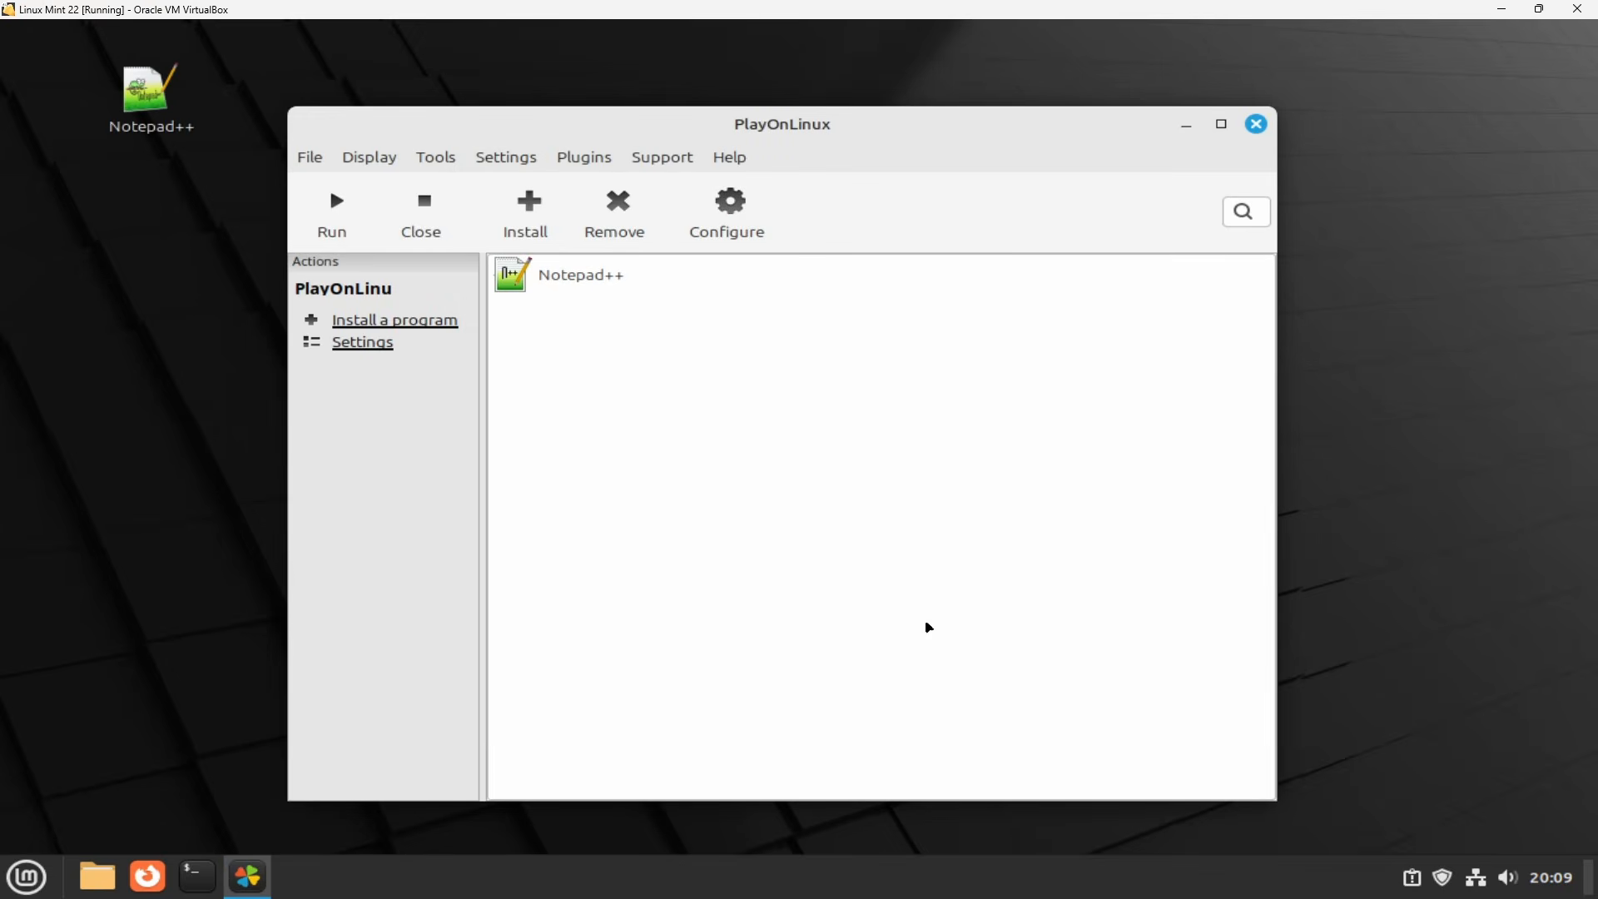
Select Notepad++ in PlayOnLinux, then find it by searching the system's applications for "notep" and add it to the panel.
click(603, 284)
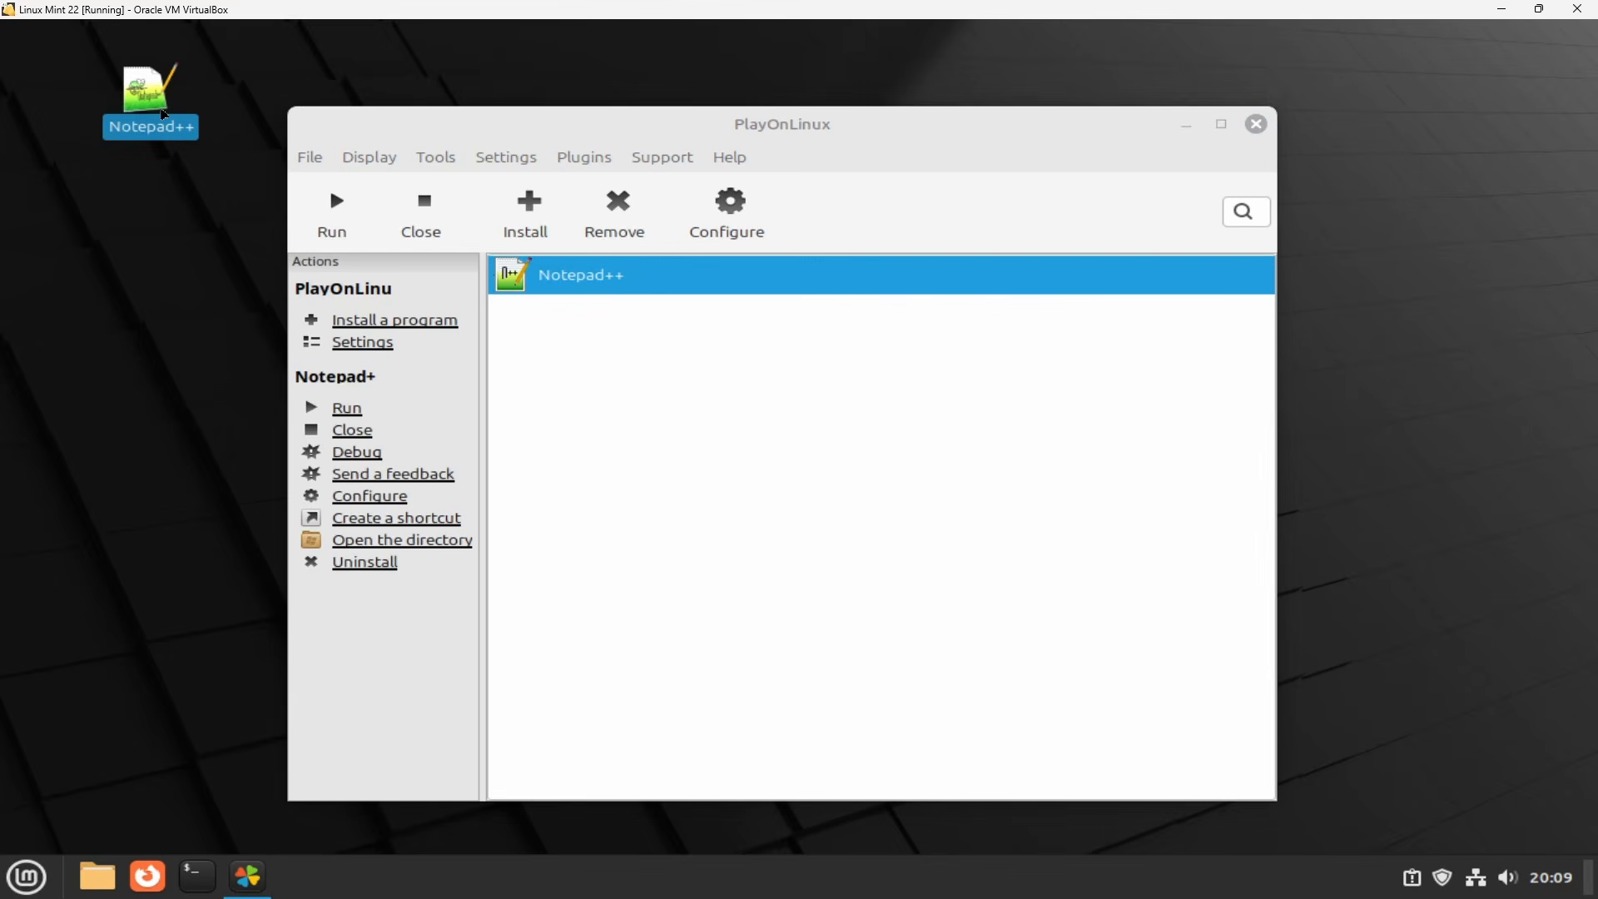
click(27, 889)
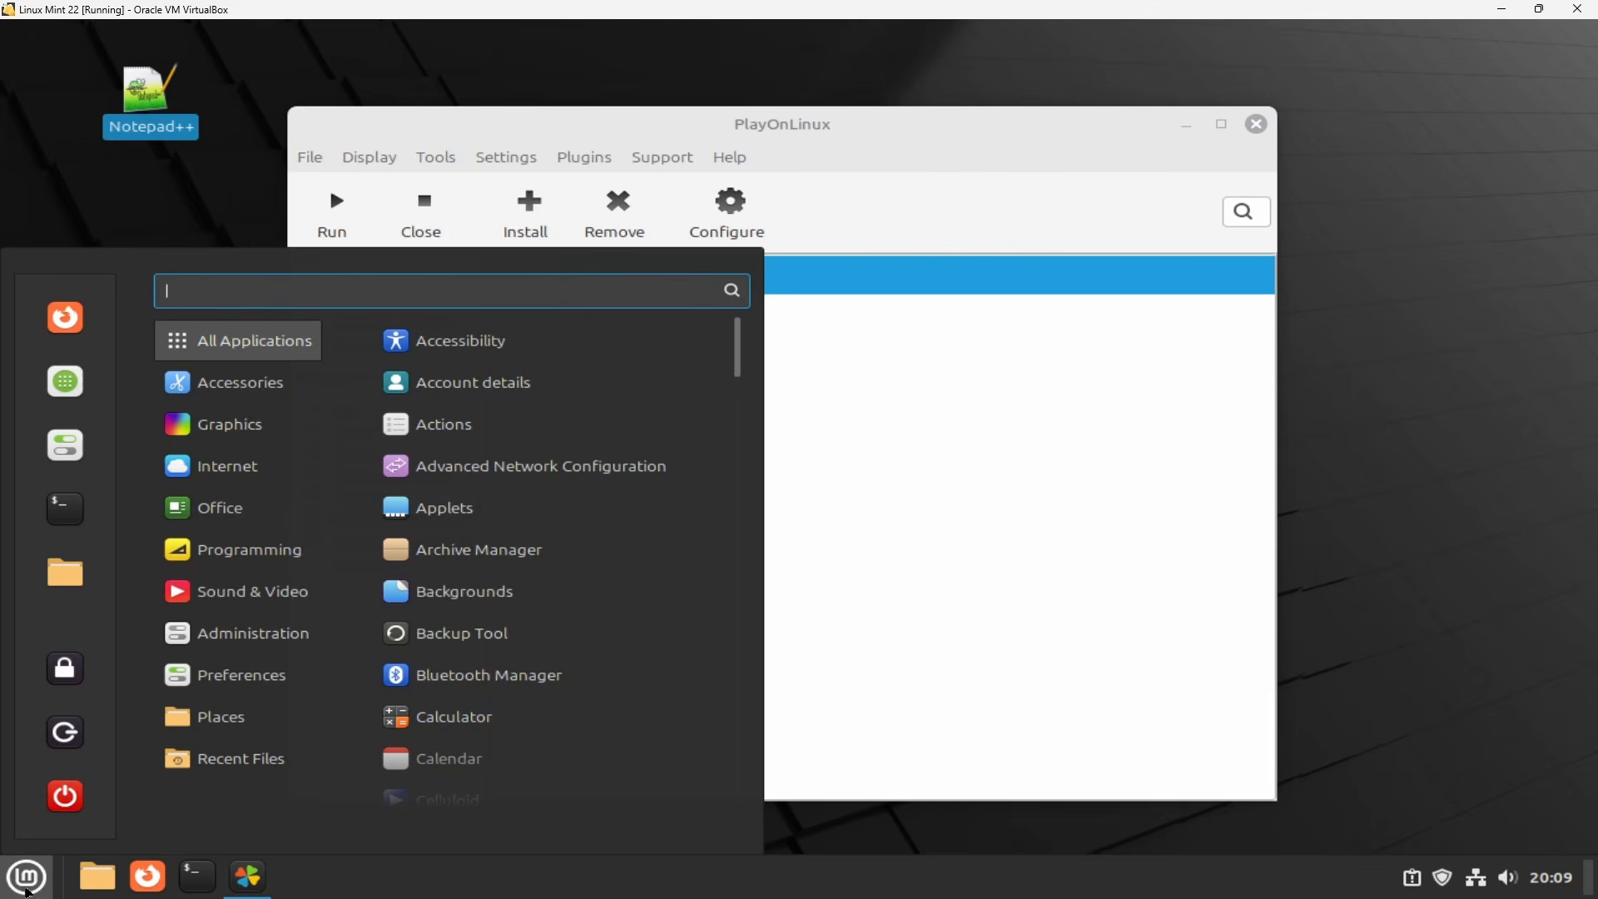
text(notepl)
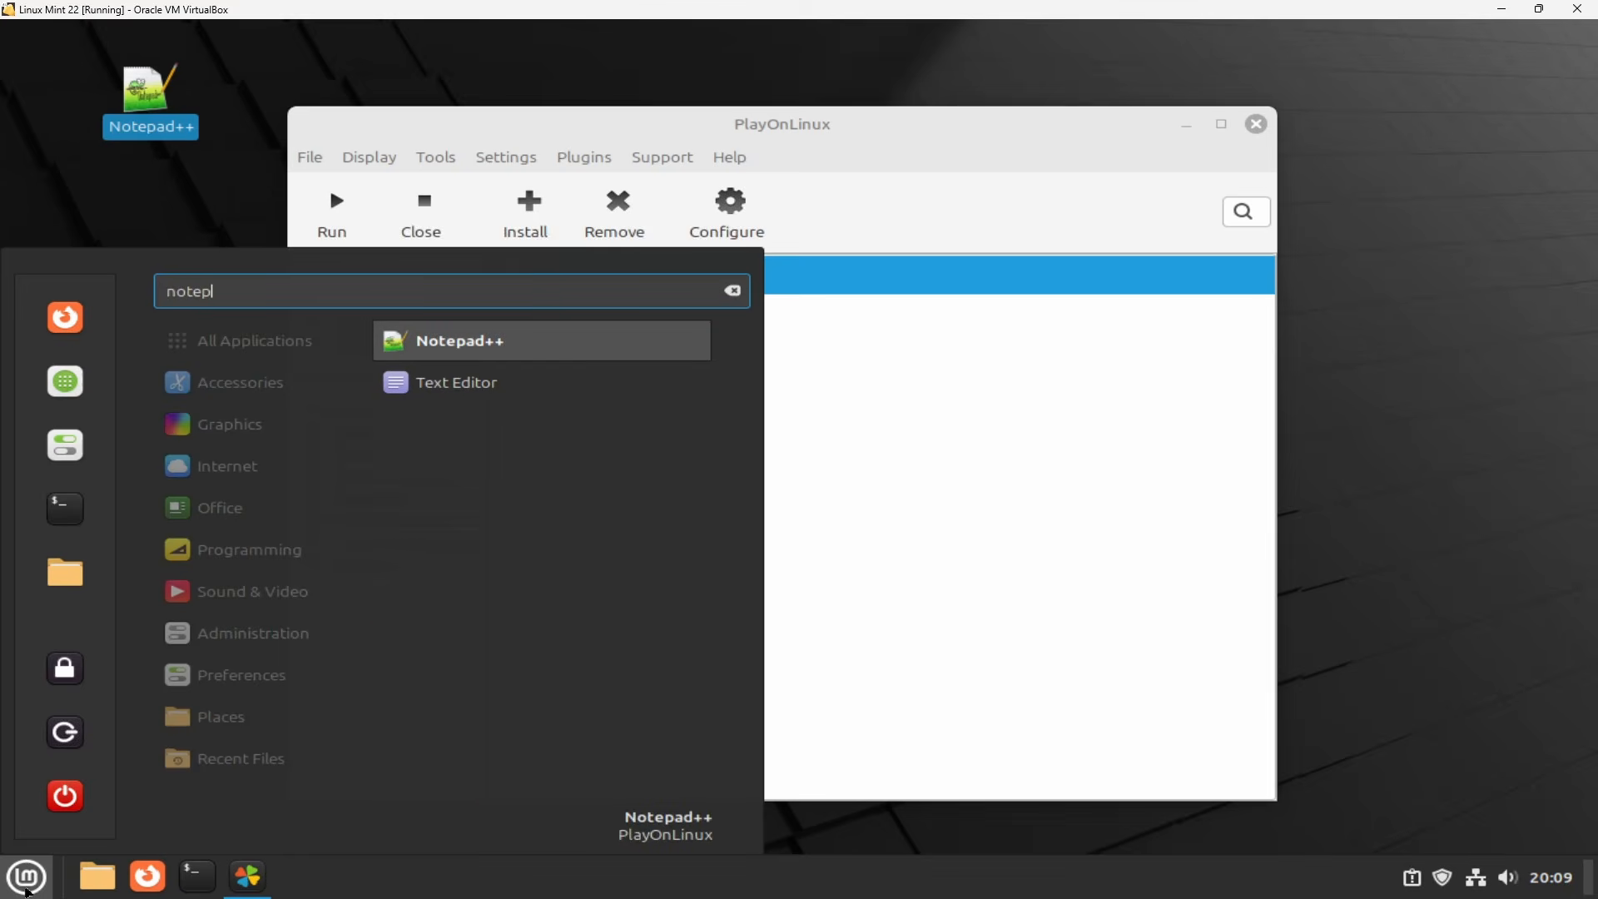
right_click(487, 348)
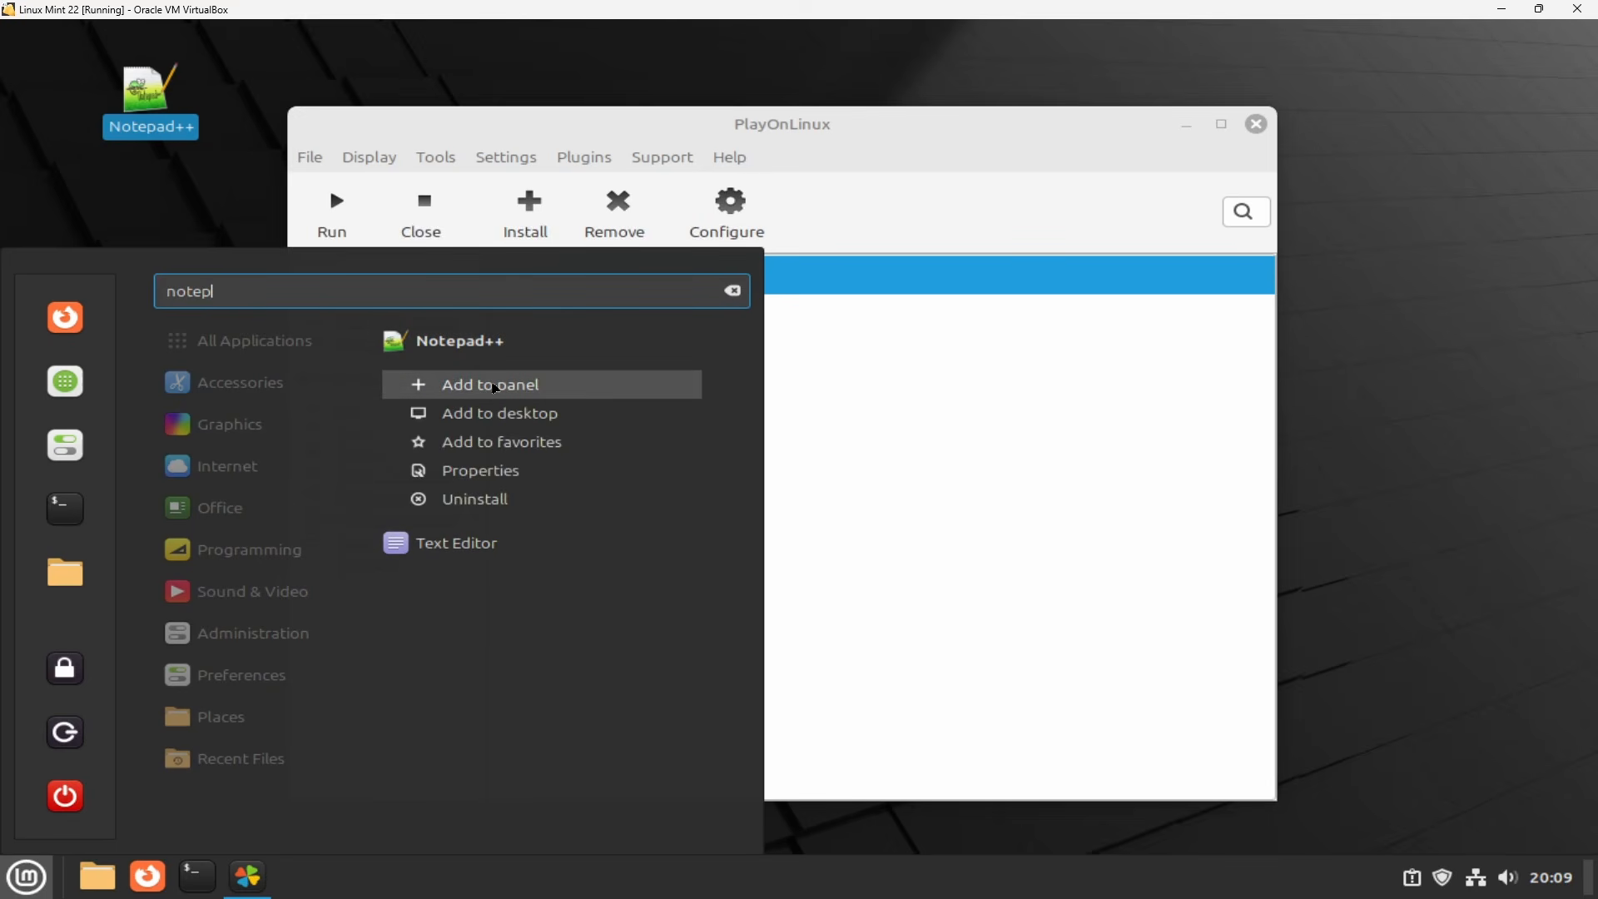
click(494, 388)
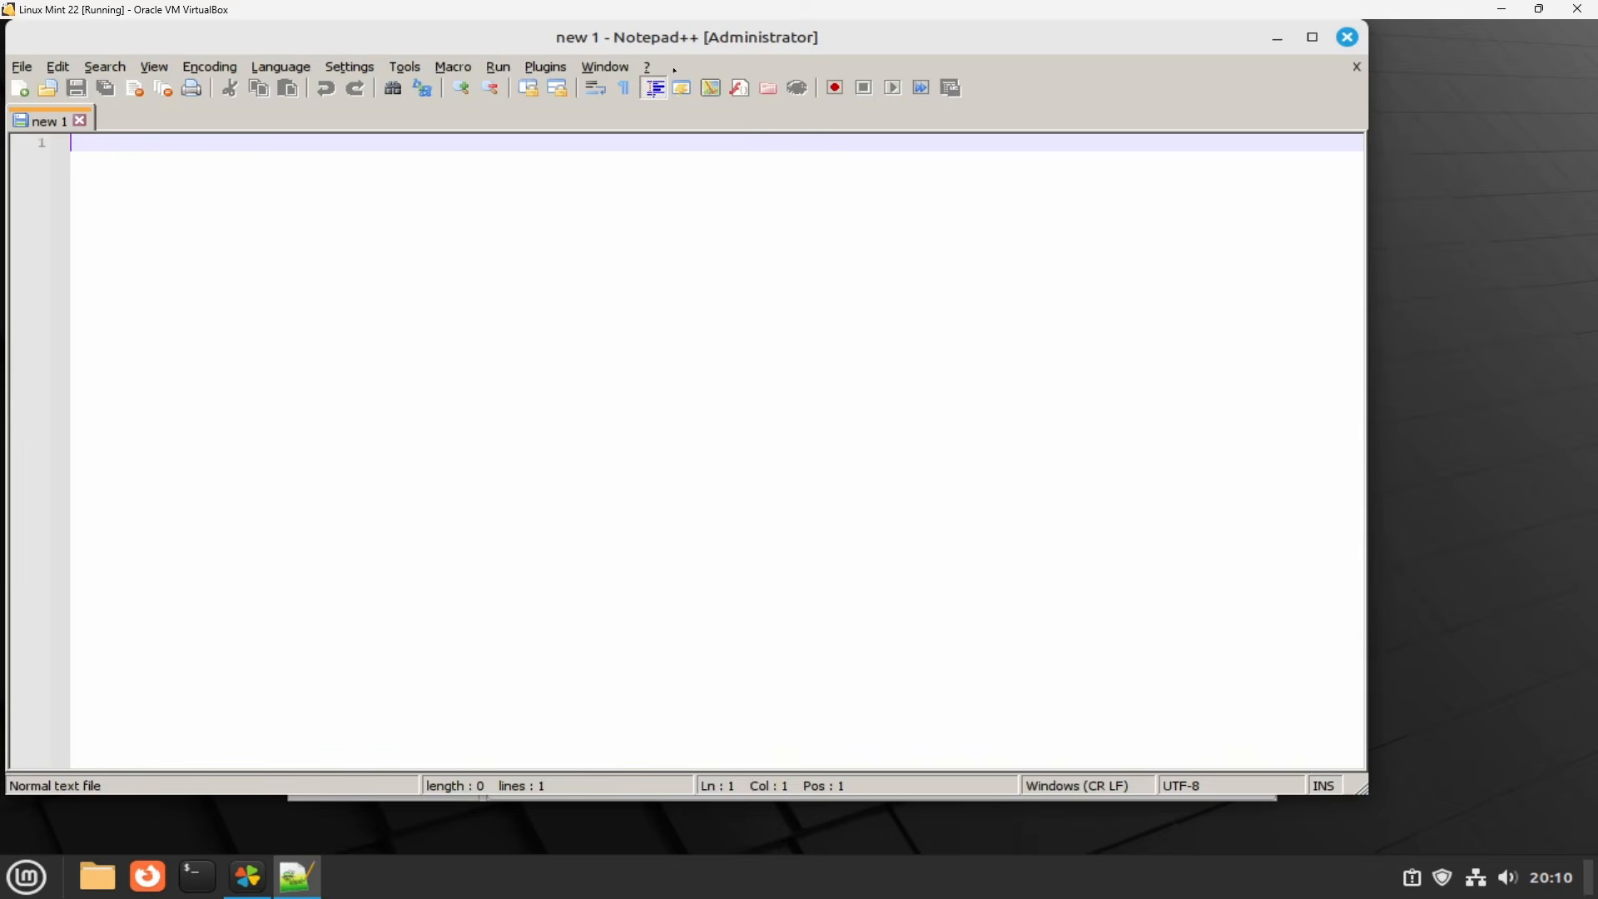
In Notepad++, write "This is a test" in the new document followed by two line breaks.
text(This is a test)
key(Return)
key(Return)
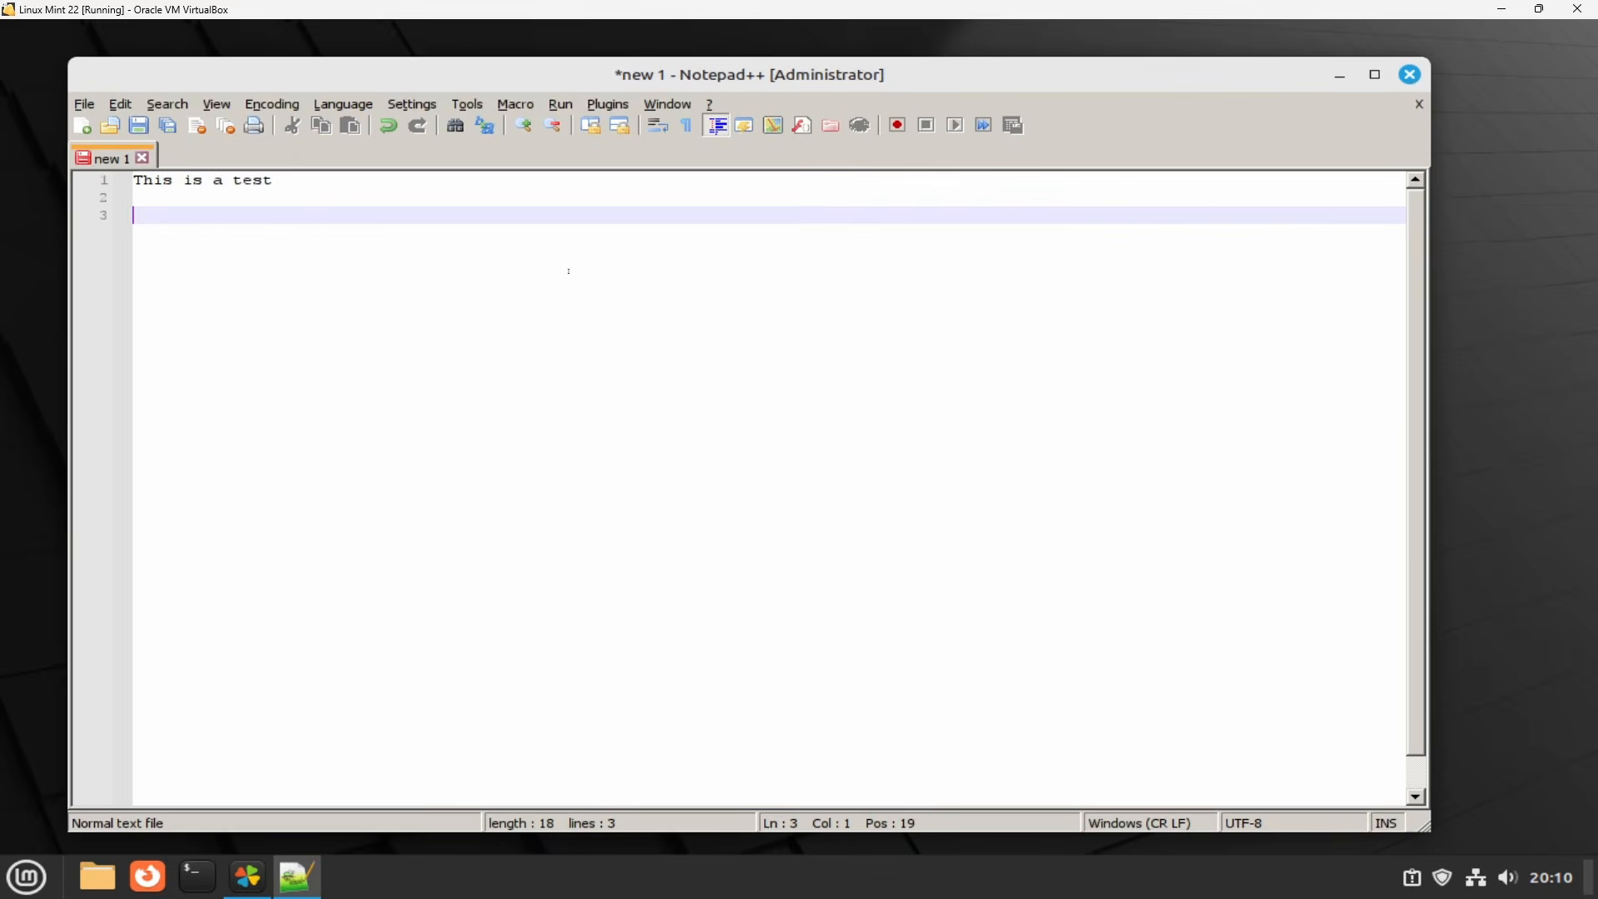
Exit Notepad++ and close all PlayOnLinux windows, returning to the desktop.
click(84, 104)
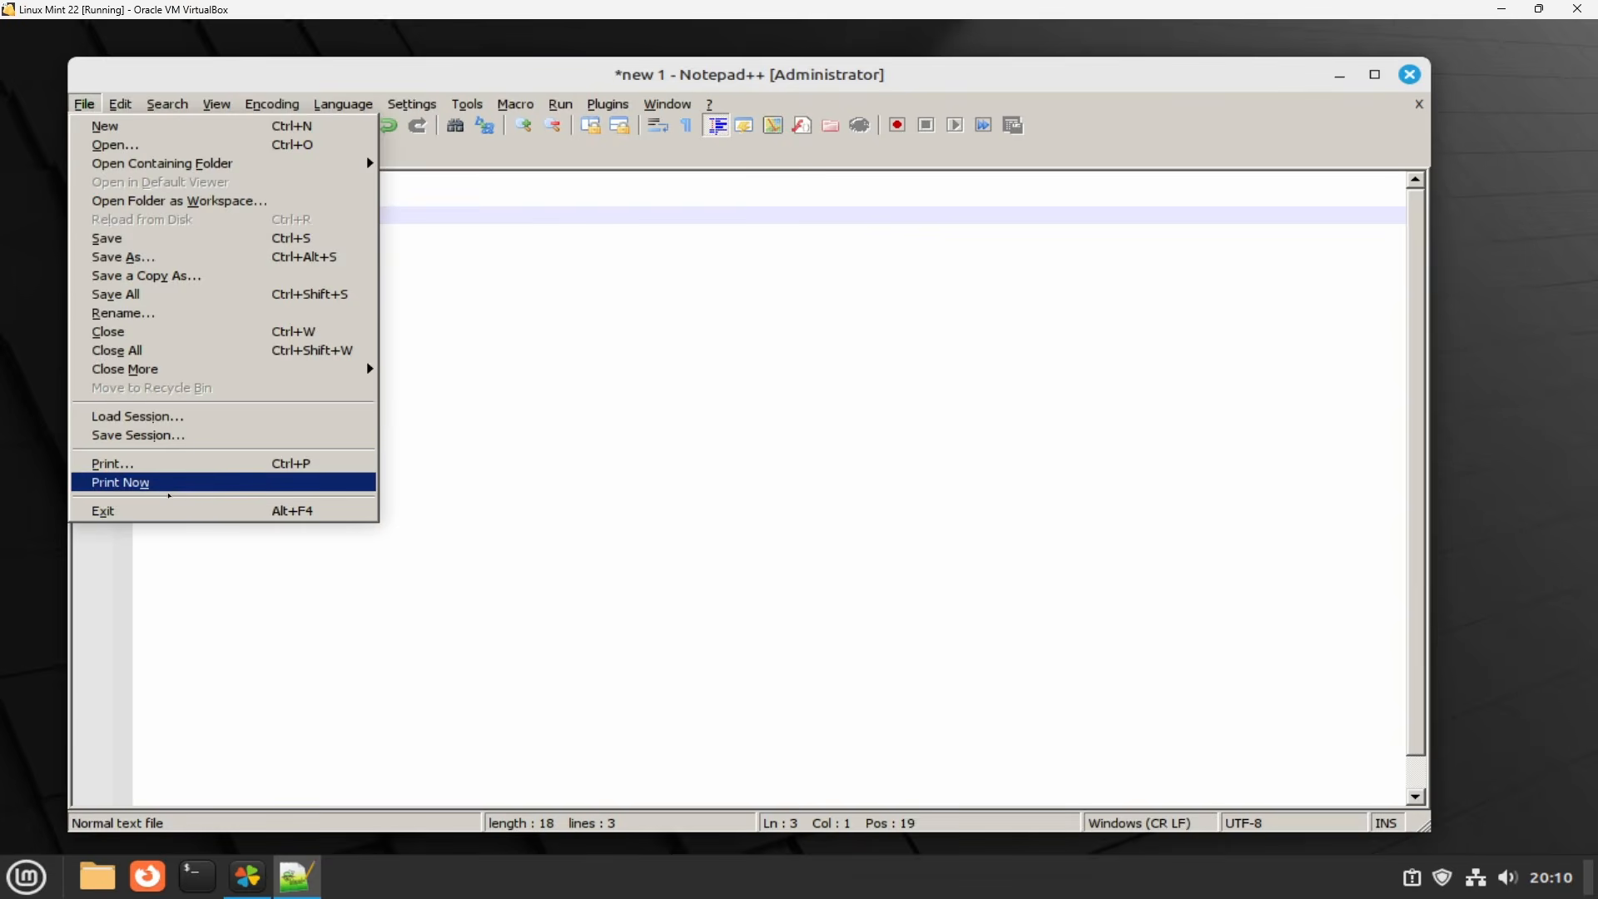
click(117, 510)
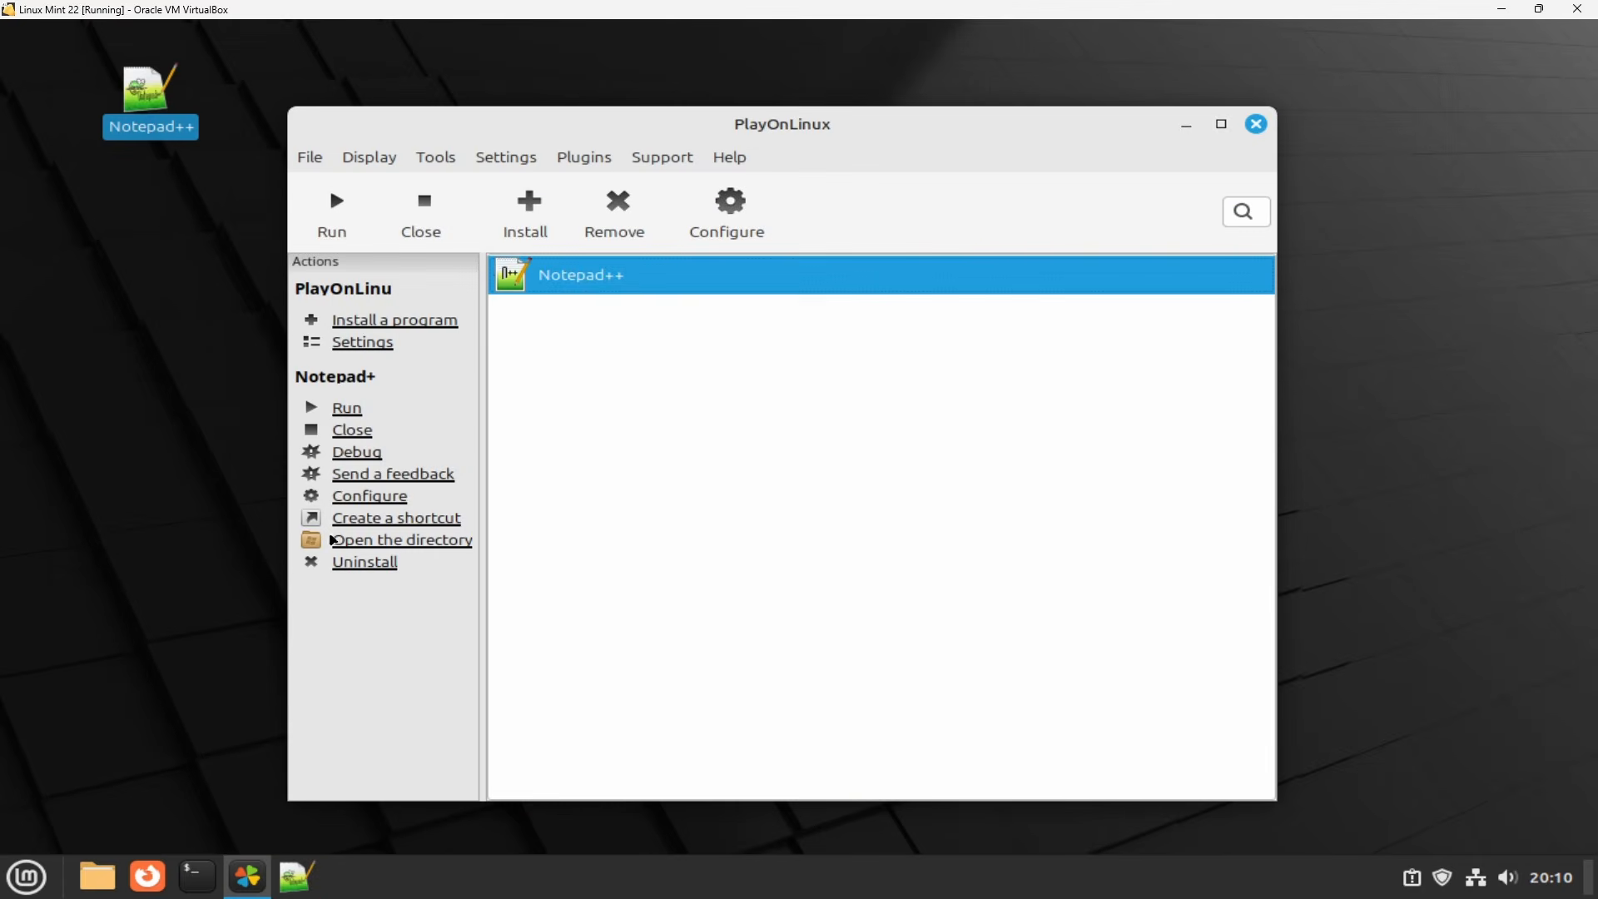
click(1250, 126)
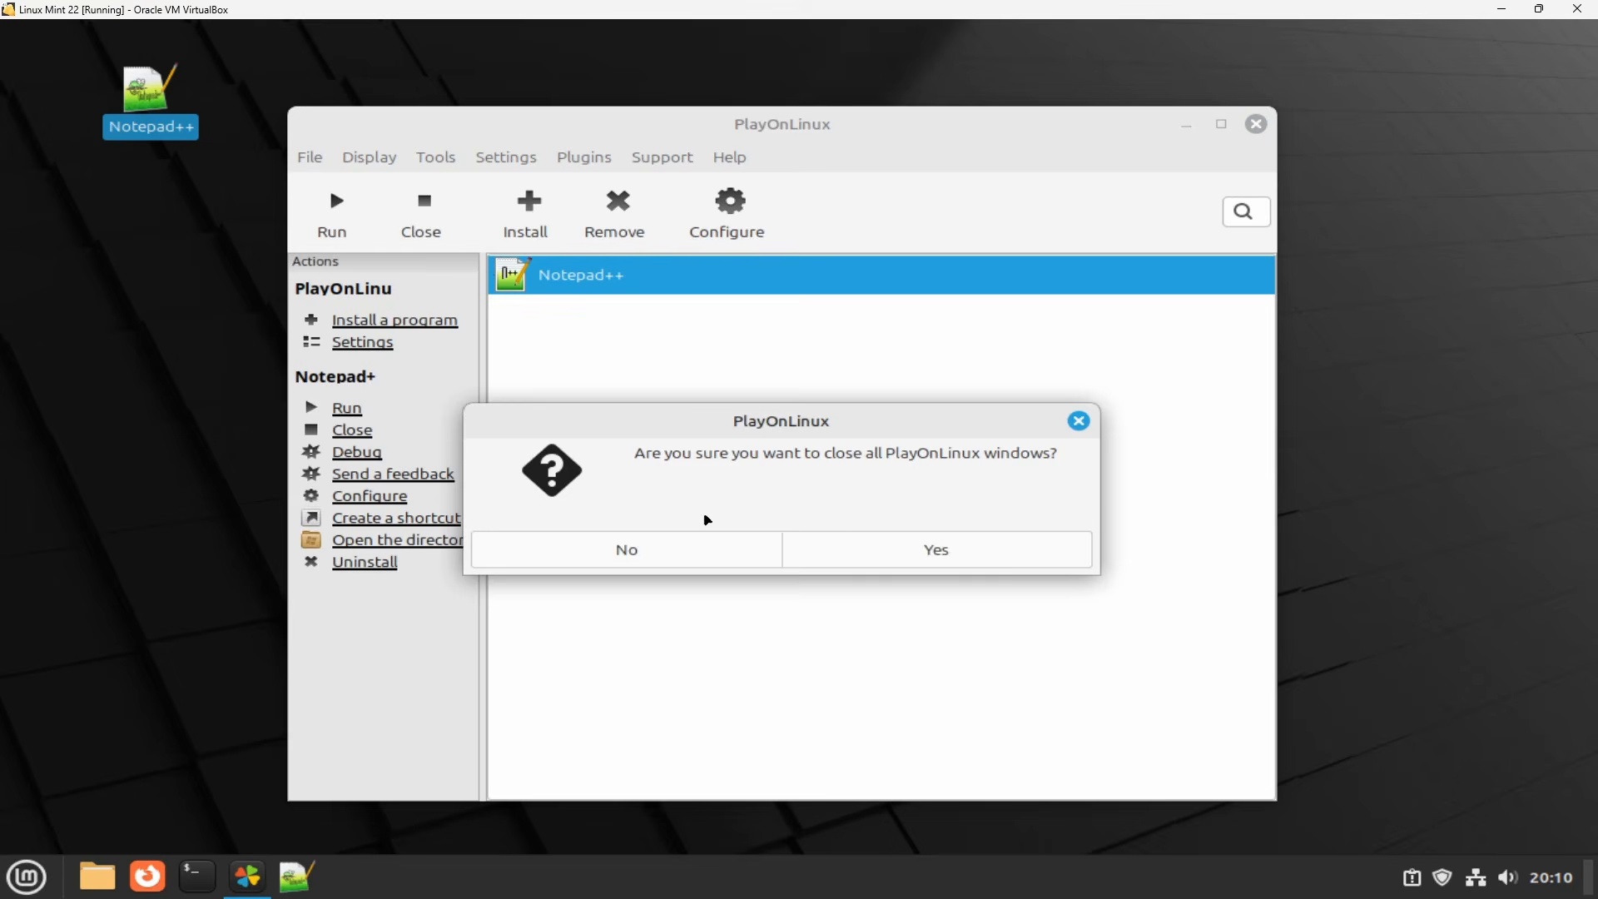
click(869, 556)
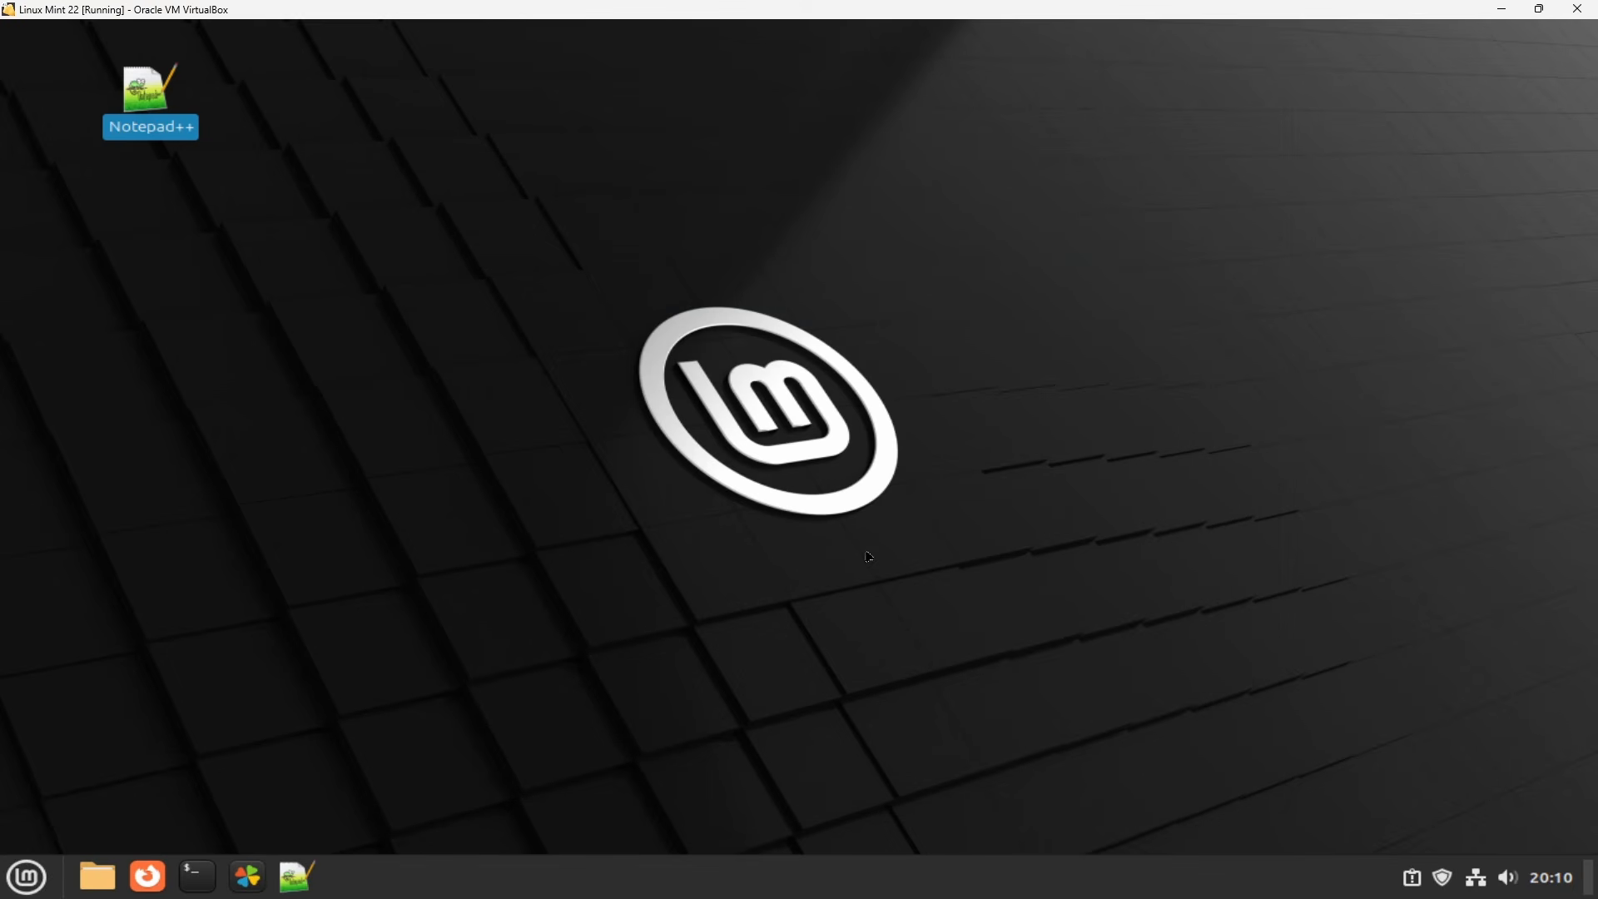
click(531, 659)
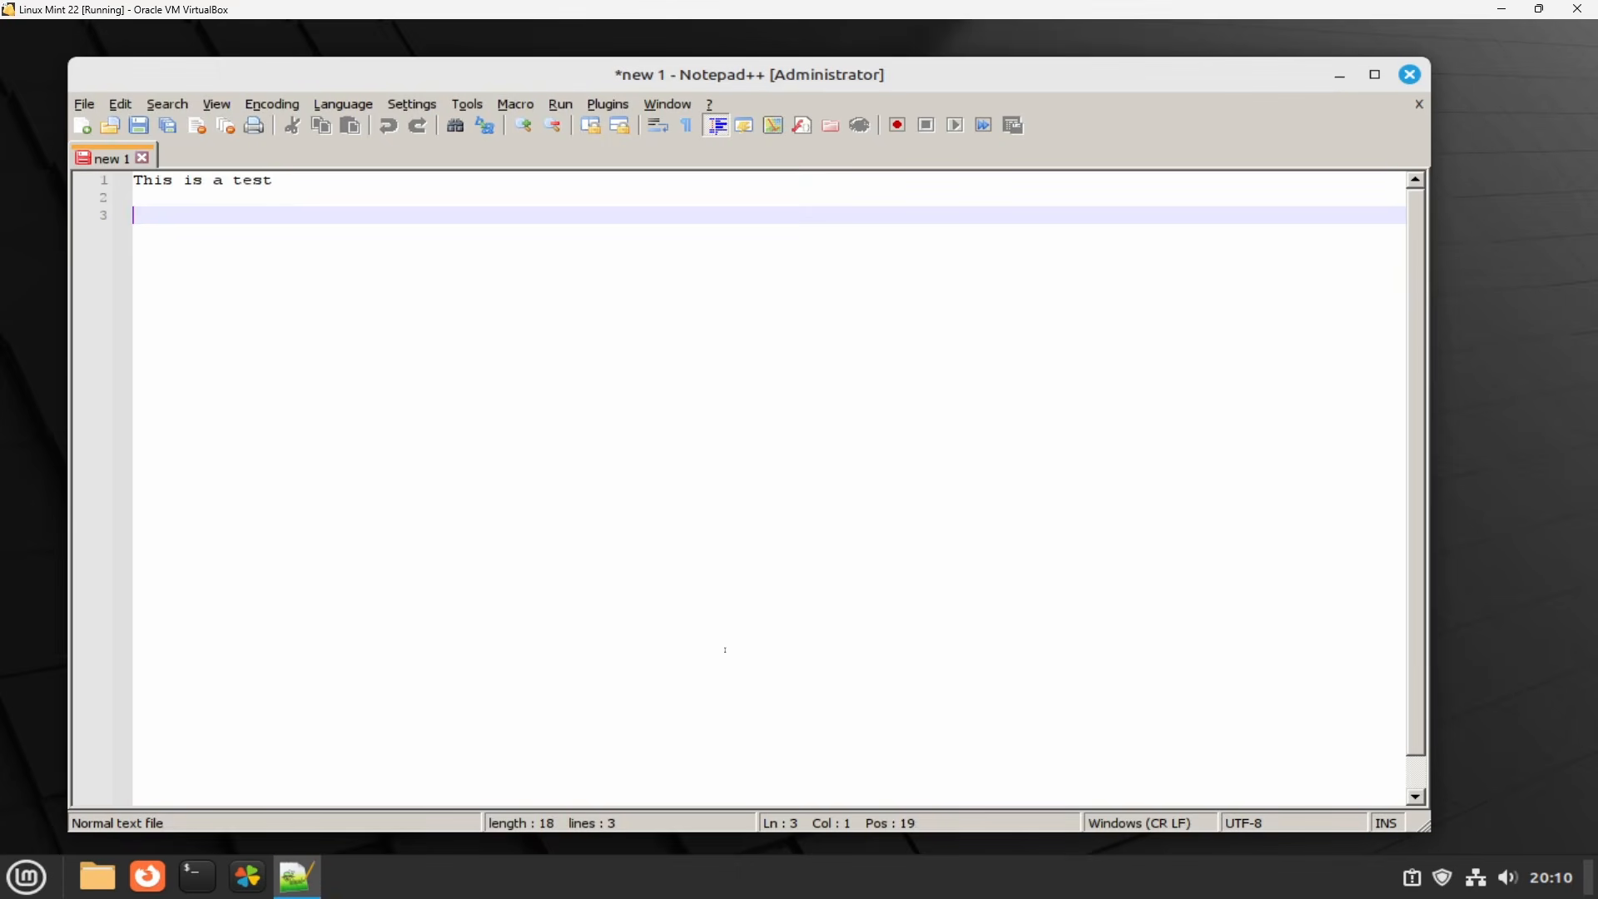
In the Notepad++ test document, add the line "Let's save the file now" directly below "This is a test".
click(333, 180)
key(Return)
text(Le)
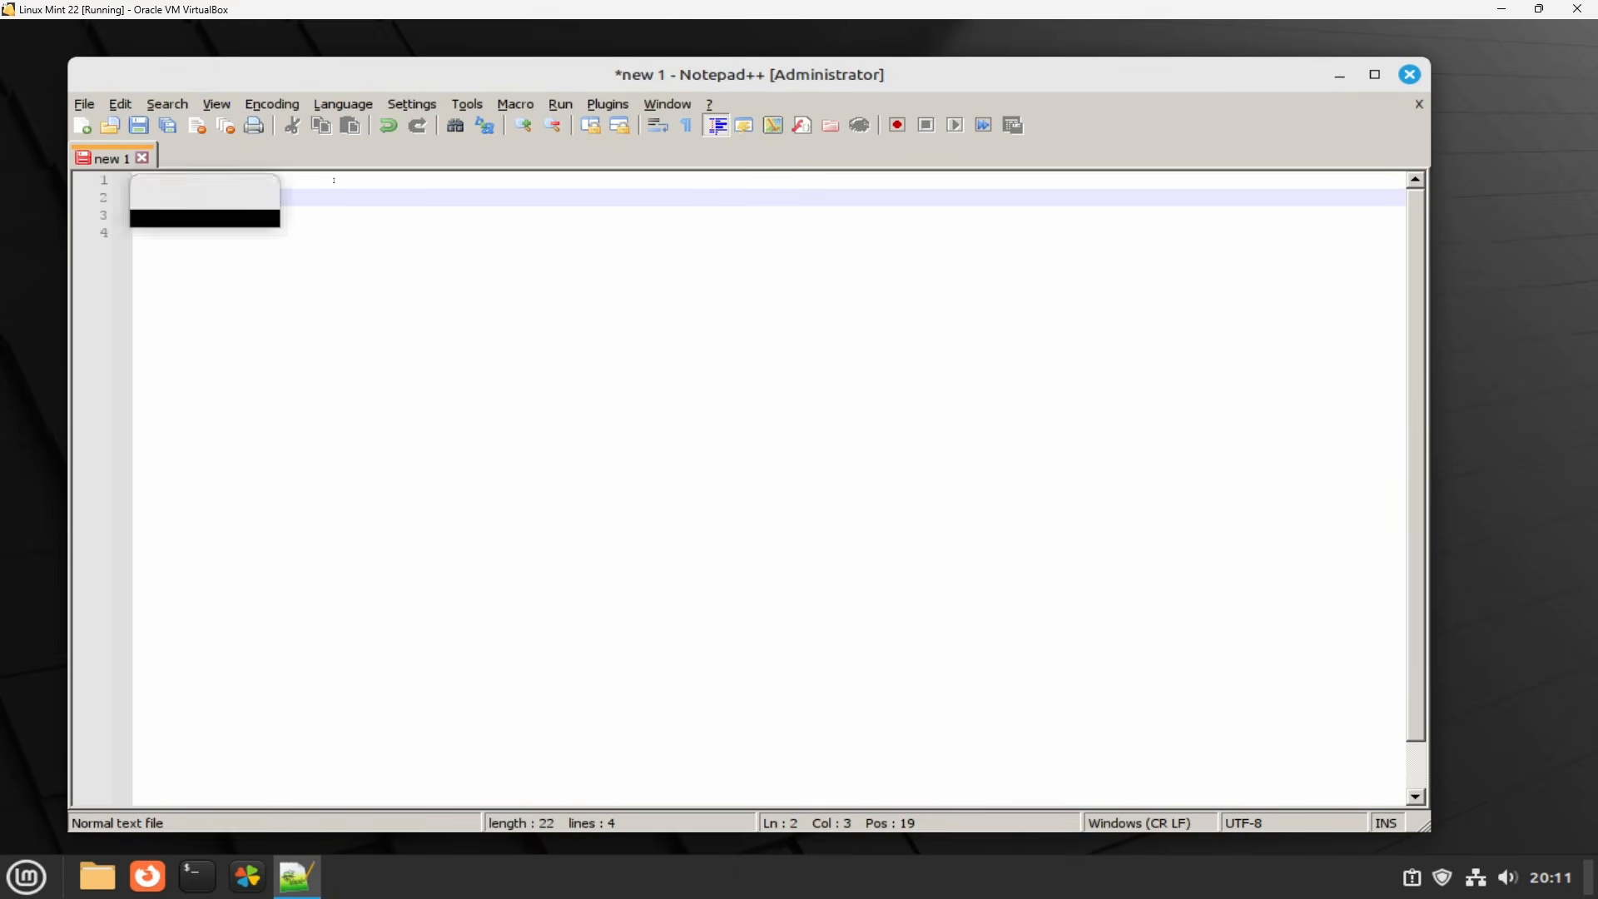
text(t's save )
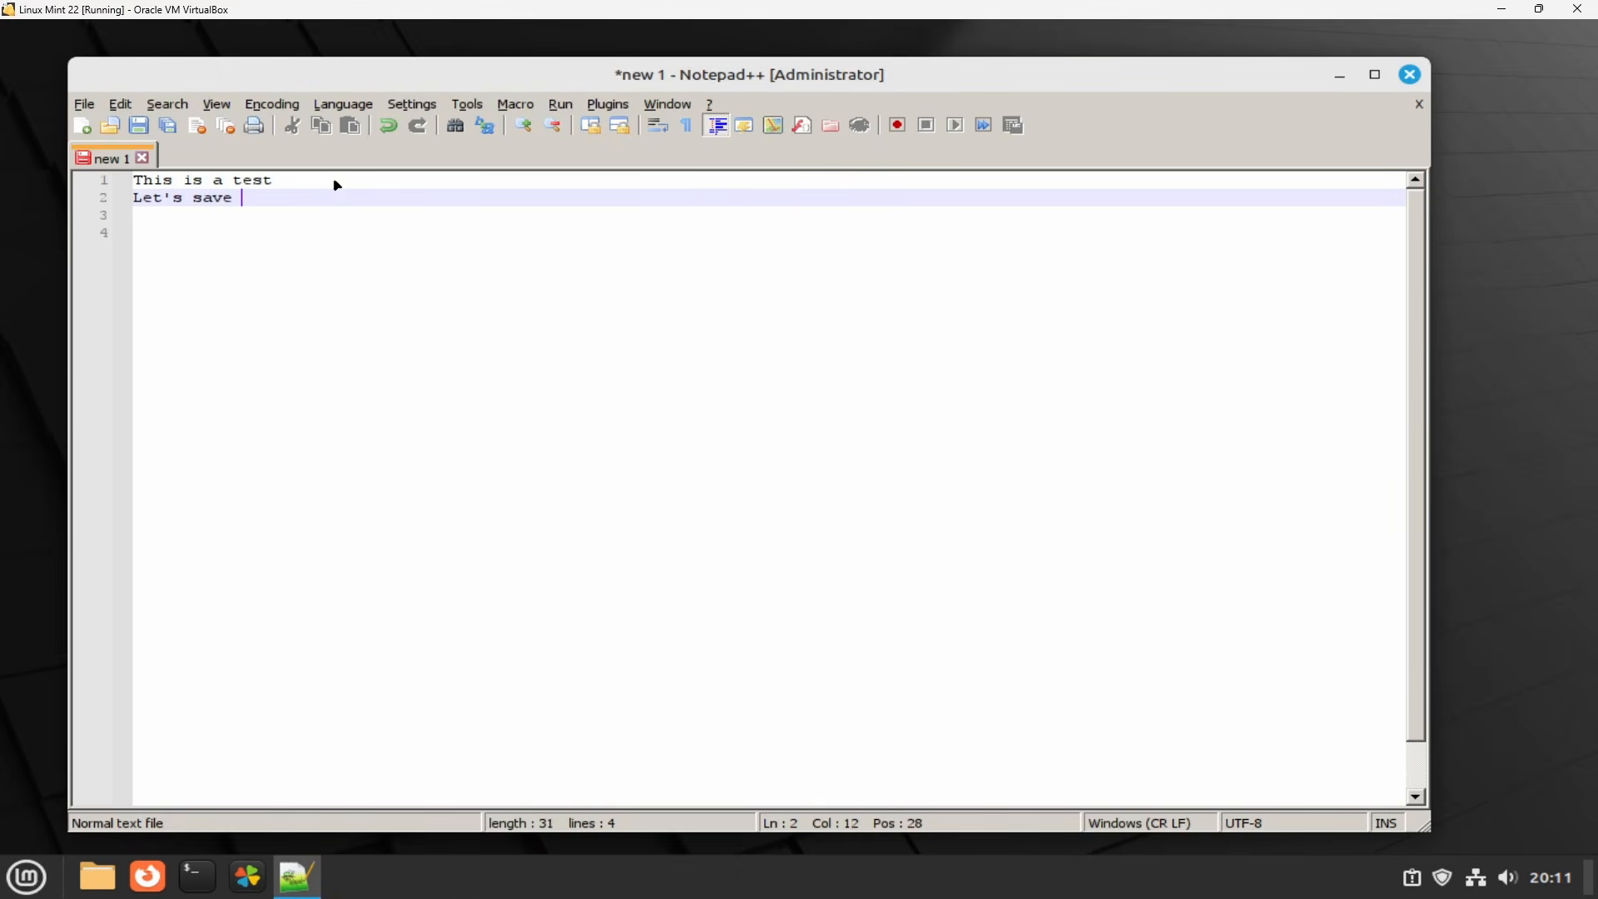
text(the file now)
Start saving the new document and browse the C: drive under My Computer in the save dialog.
click(88, 105)
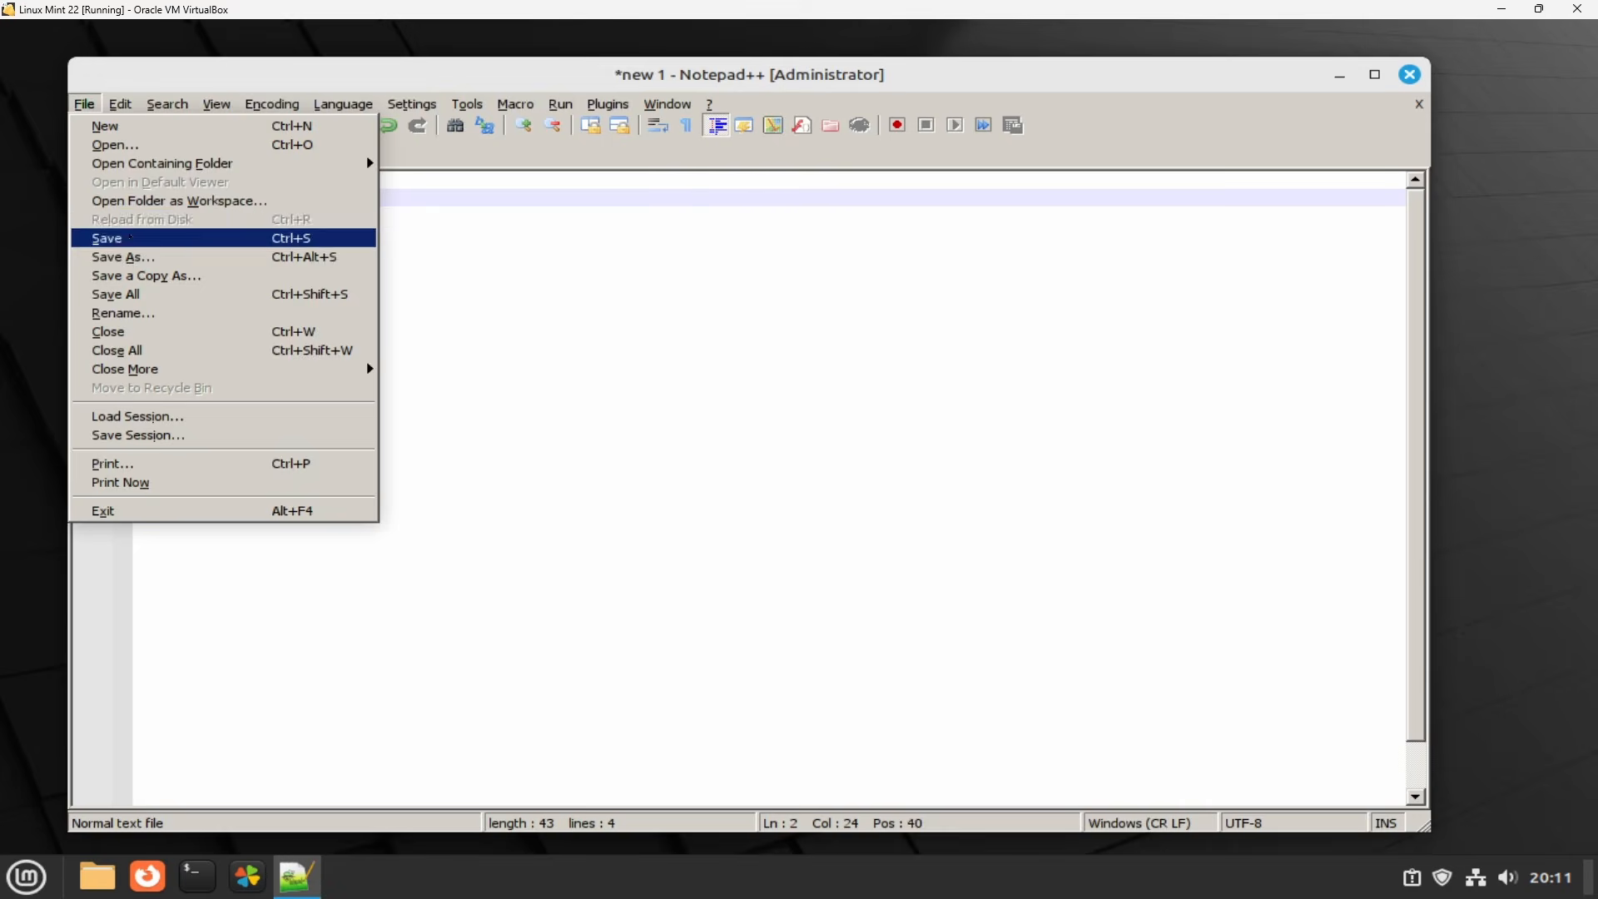
click(131, 239)
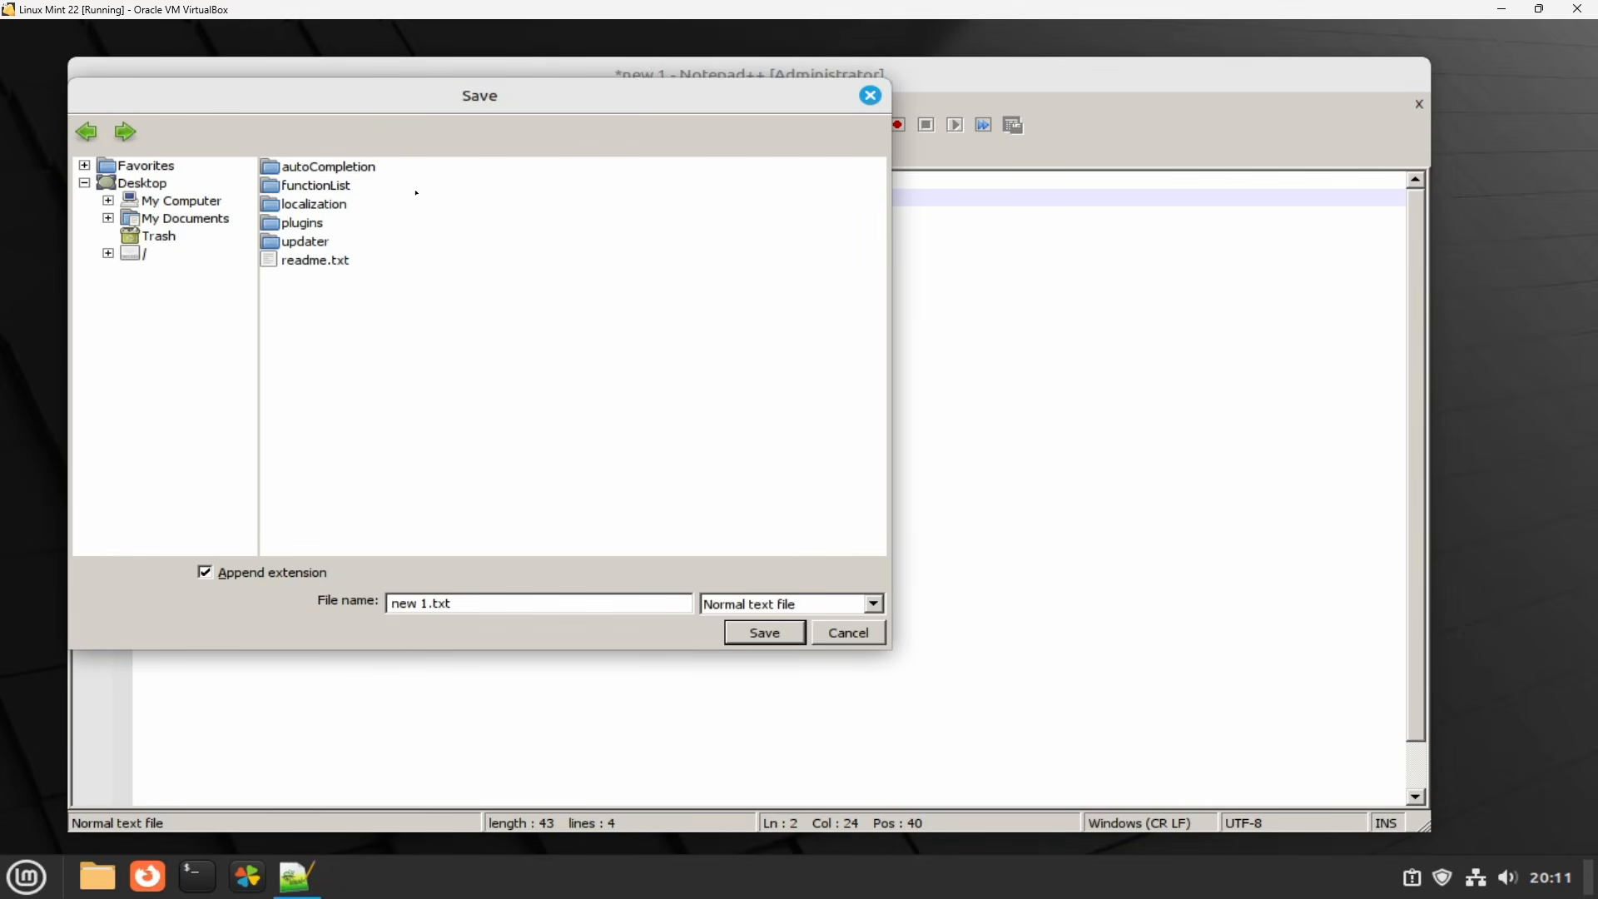
drag(364, 107, 586, 196)
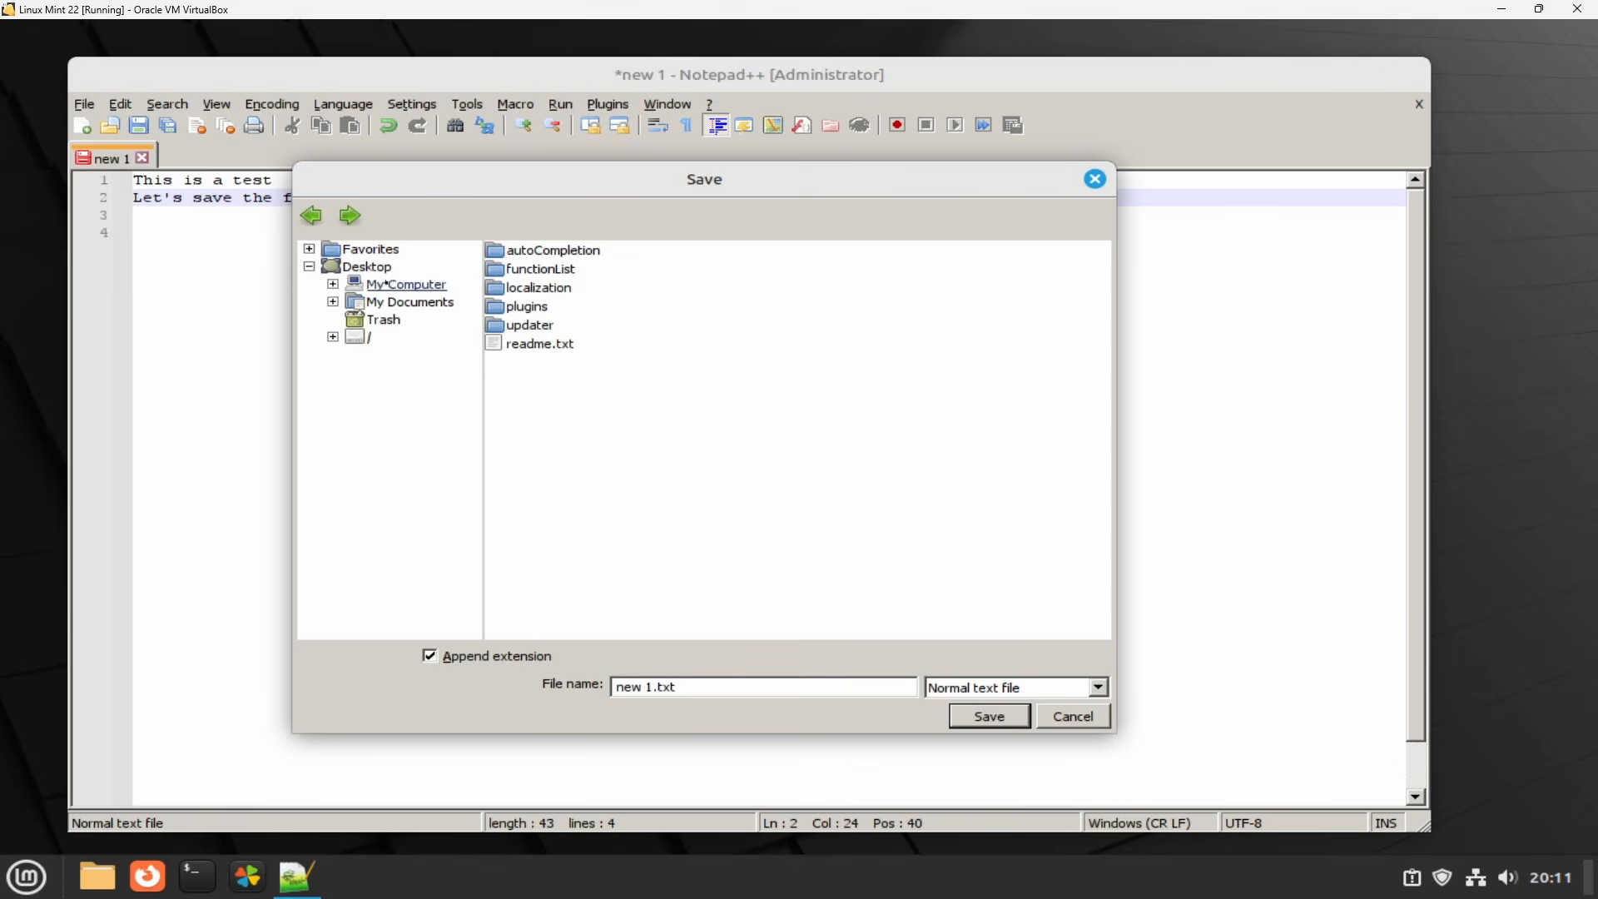
double_click(391, 284)
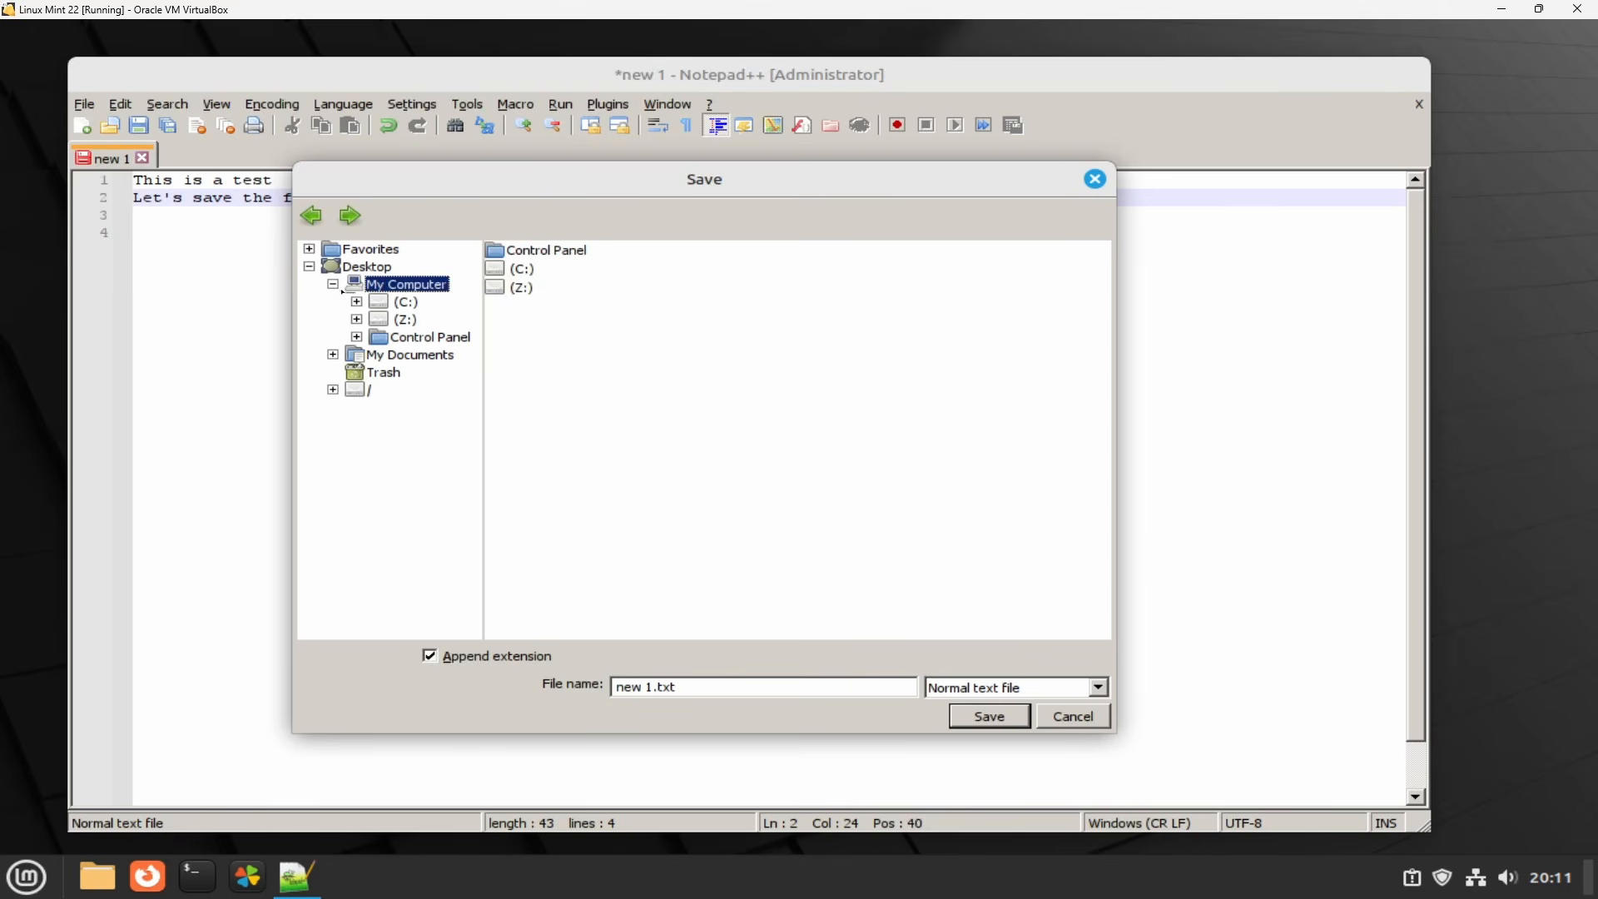
double_click(400, 303)
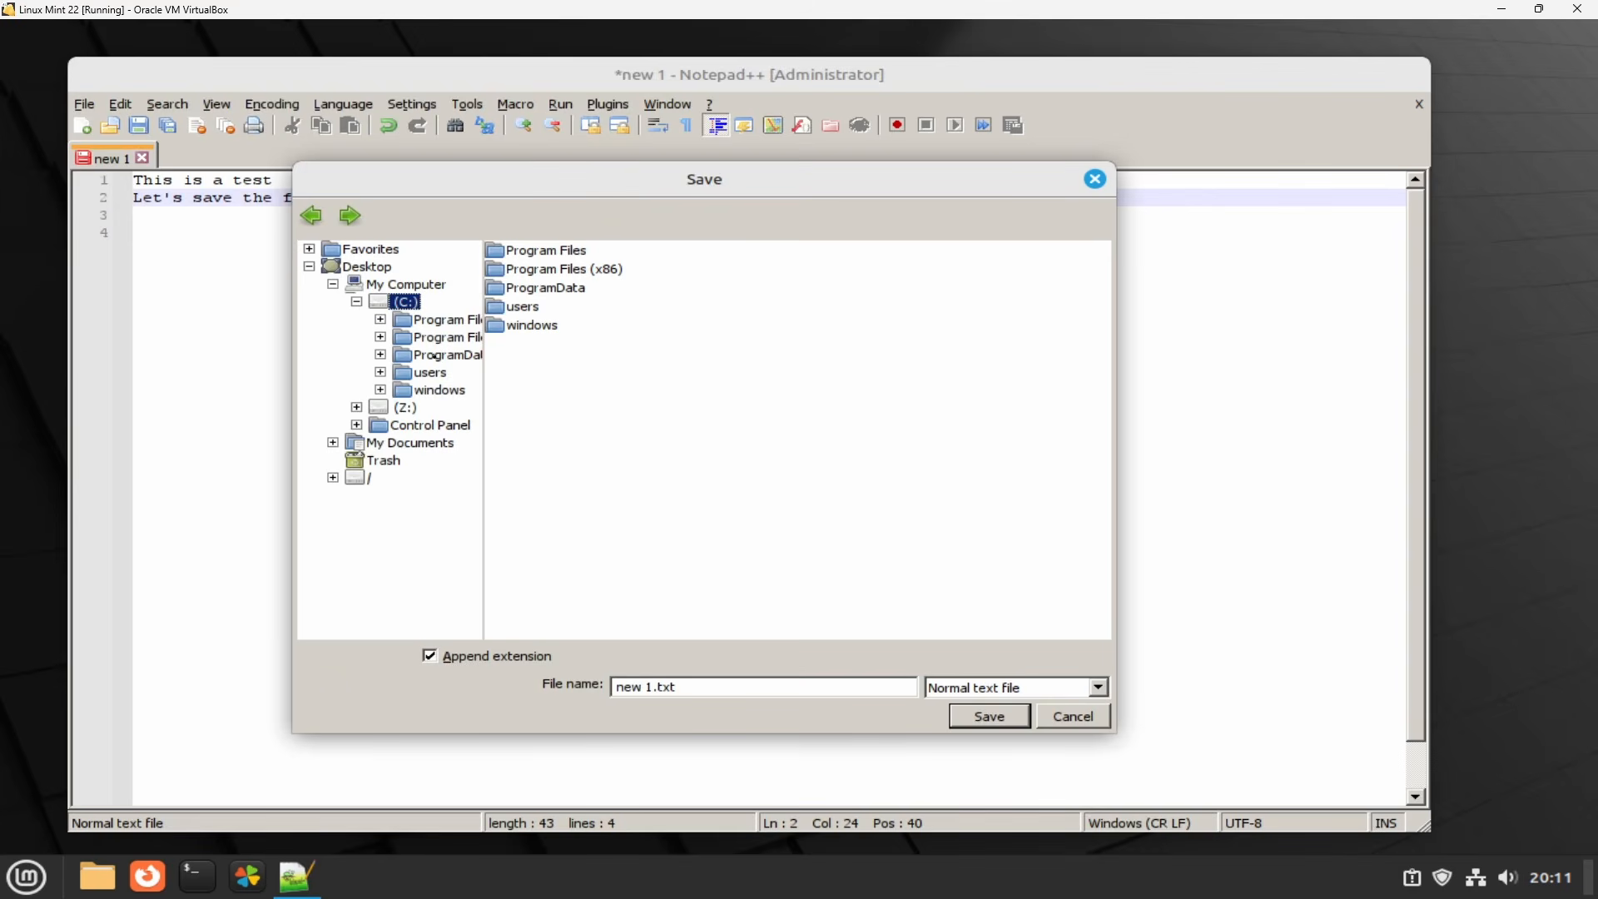
Set the save location by browsing from the root file system through home and the user's folder to Documents.
click(369, 479)
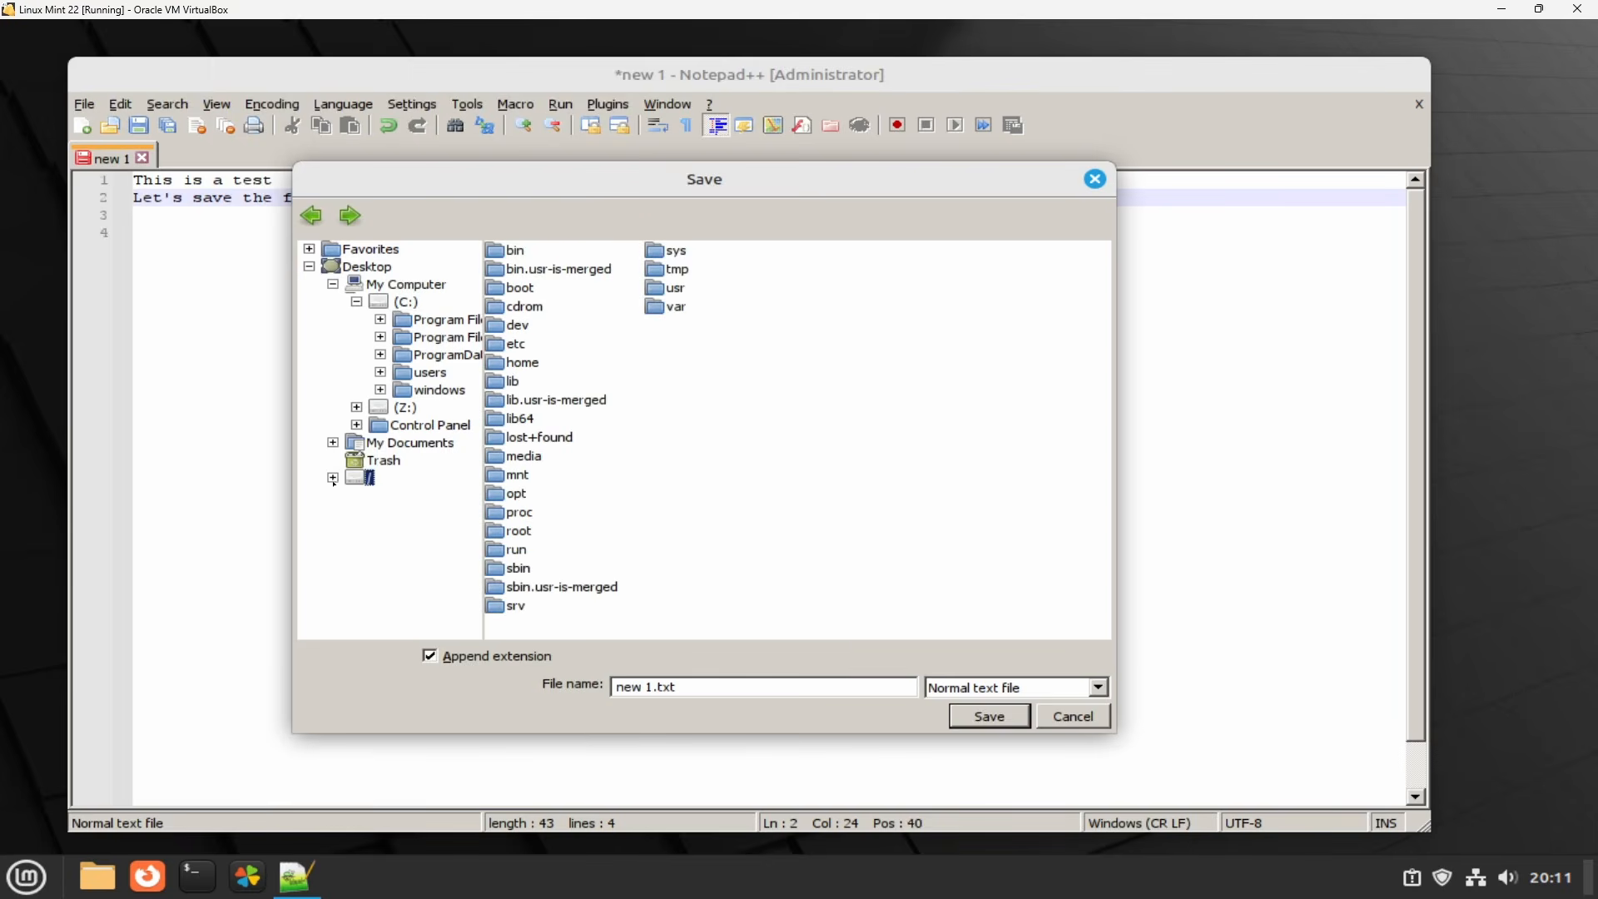
click(332, 479)
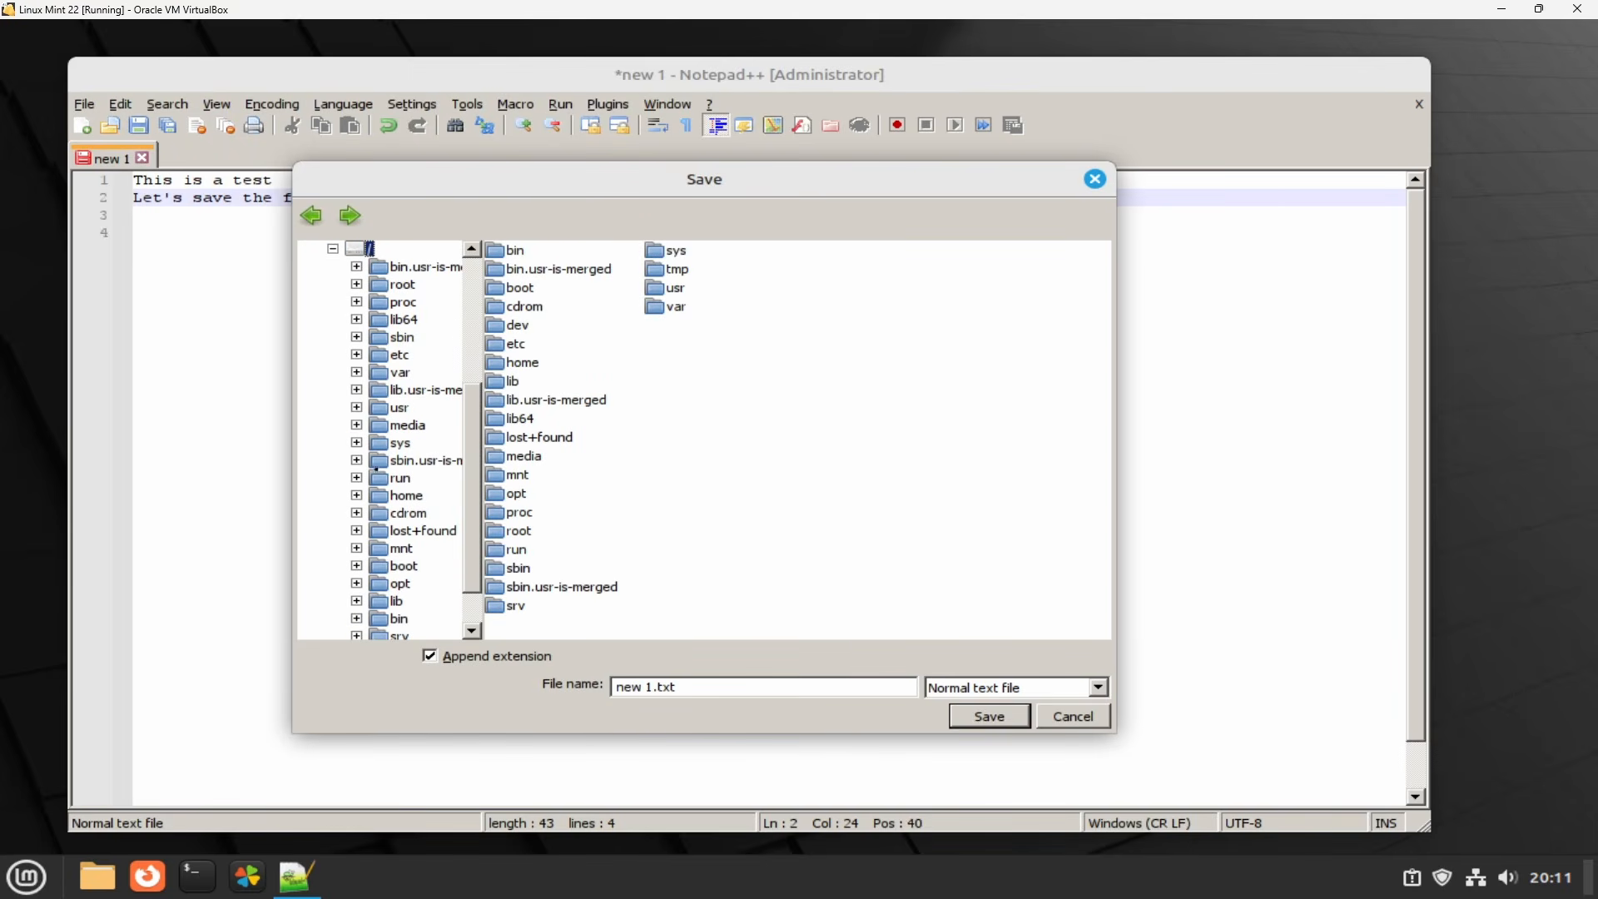
double_click(525, 364)
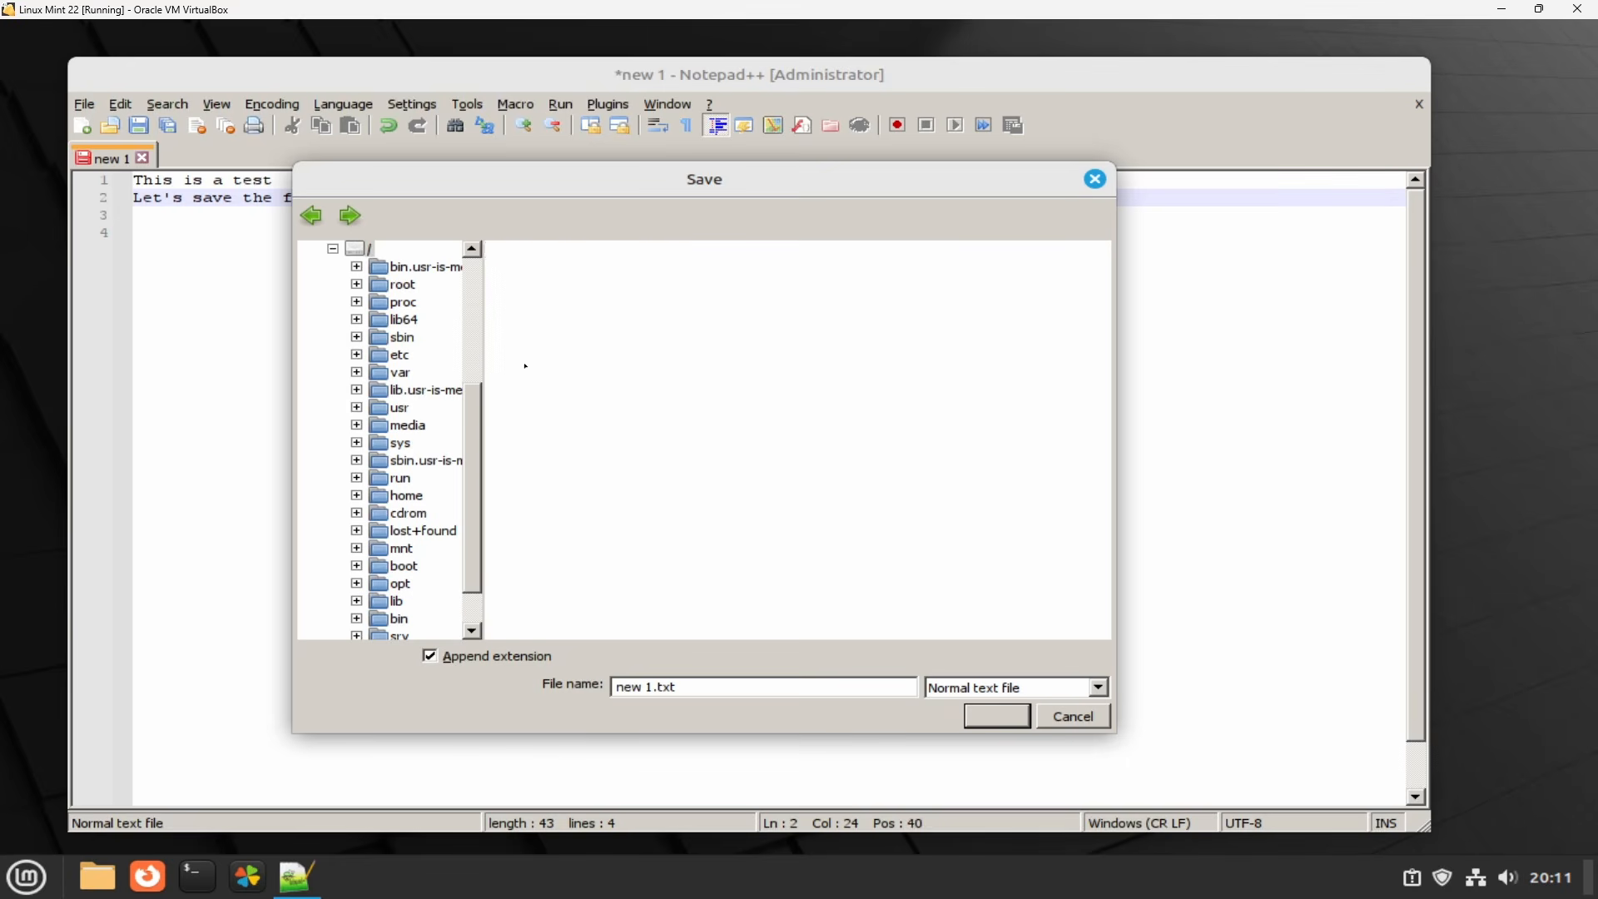
double_click(544, 251)
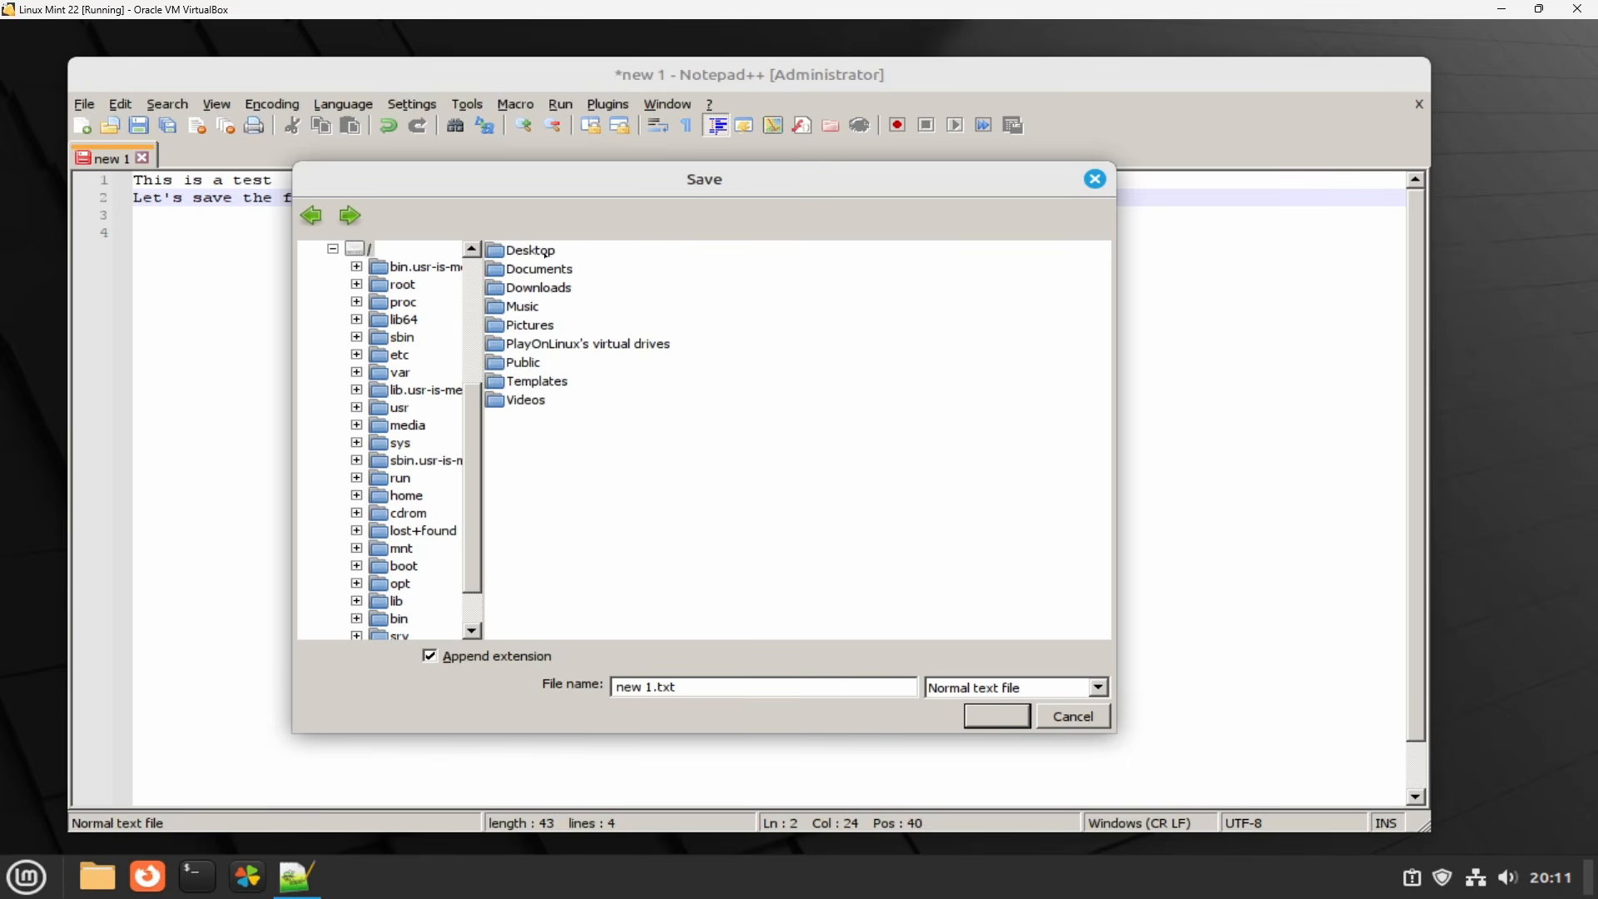
click(545, 269)
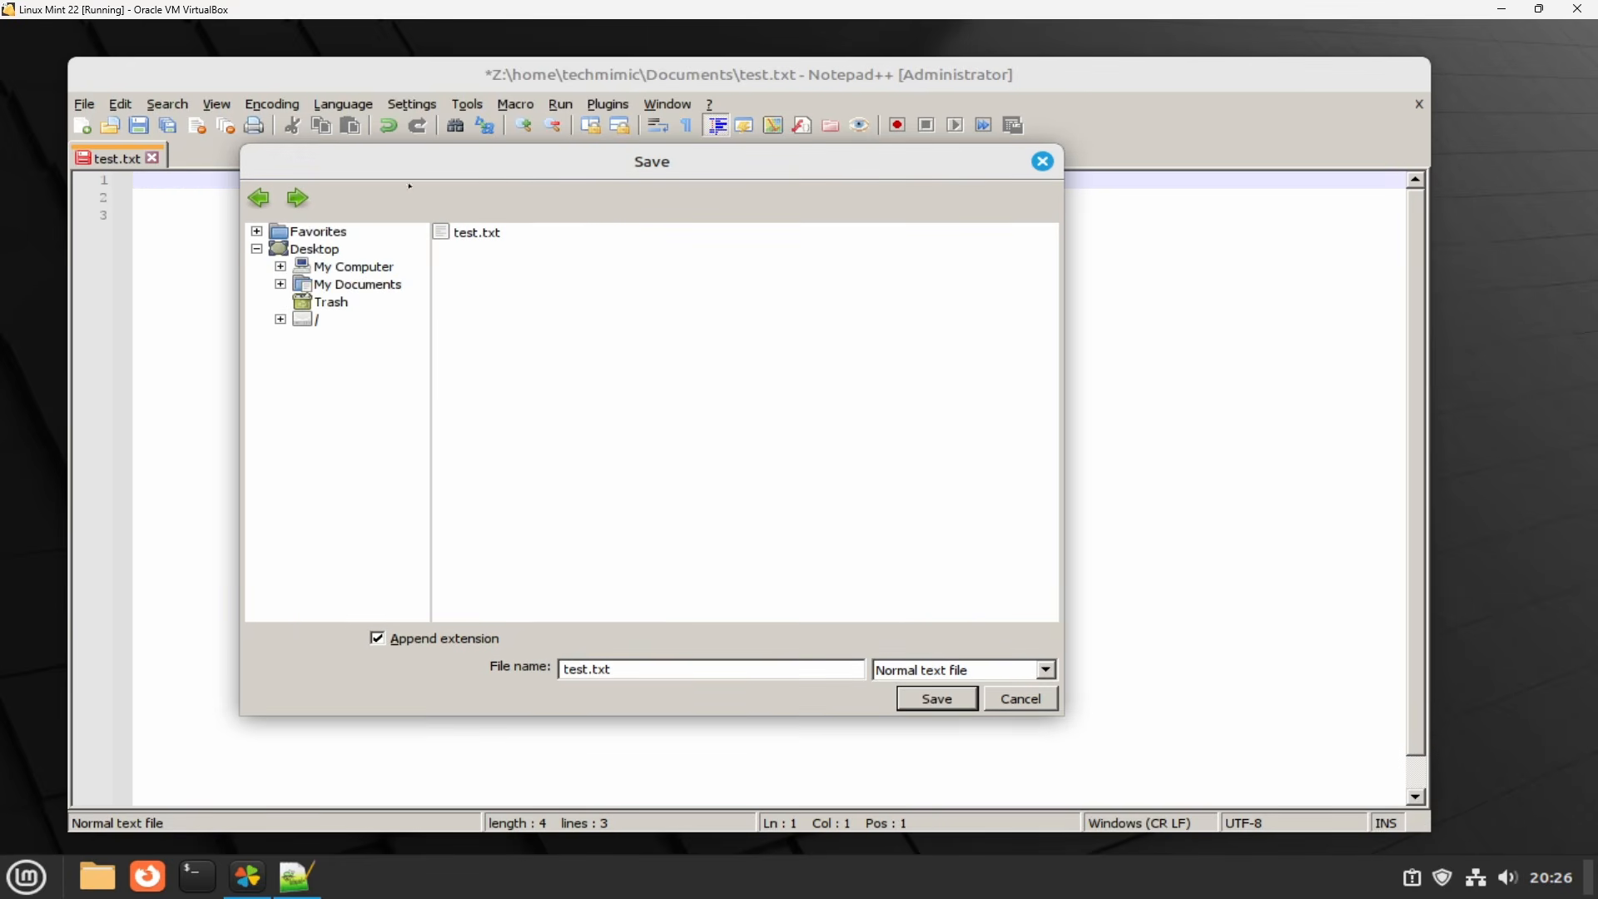
Examine the C: and Z: drives under My Computer in the save dialog for test.txt and cancel the save.
click(280, 267)
click(301, 286)
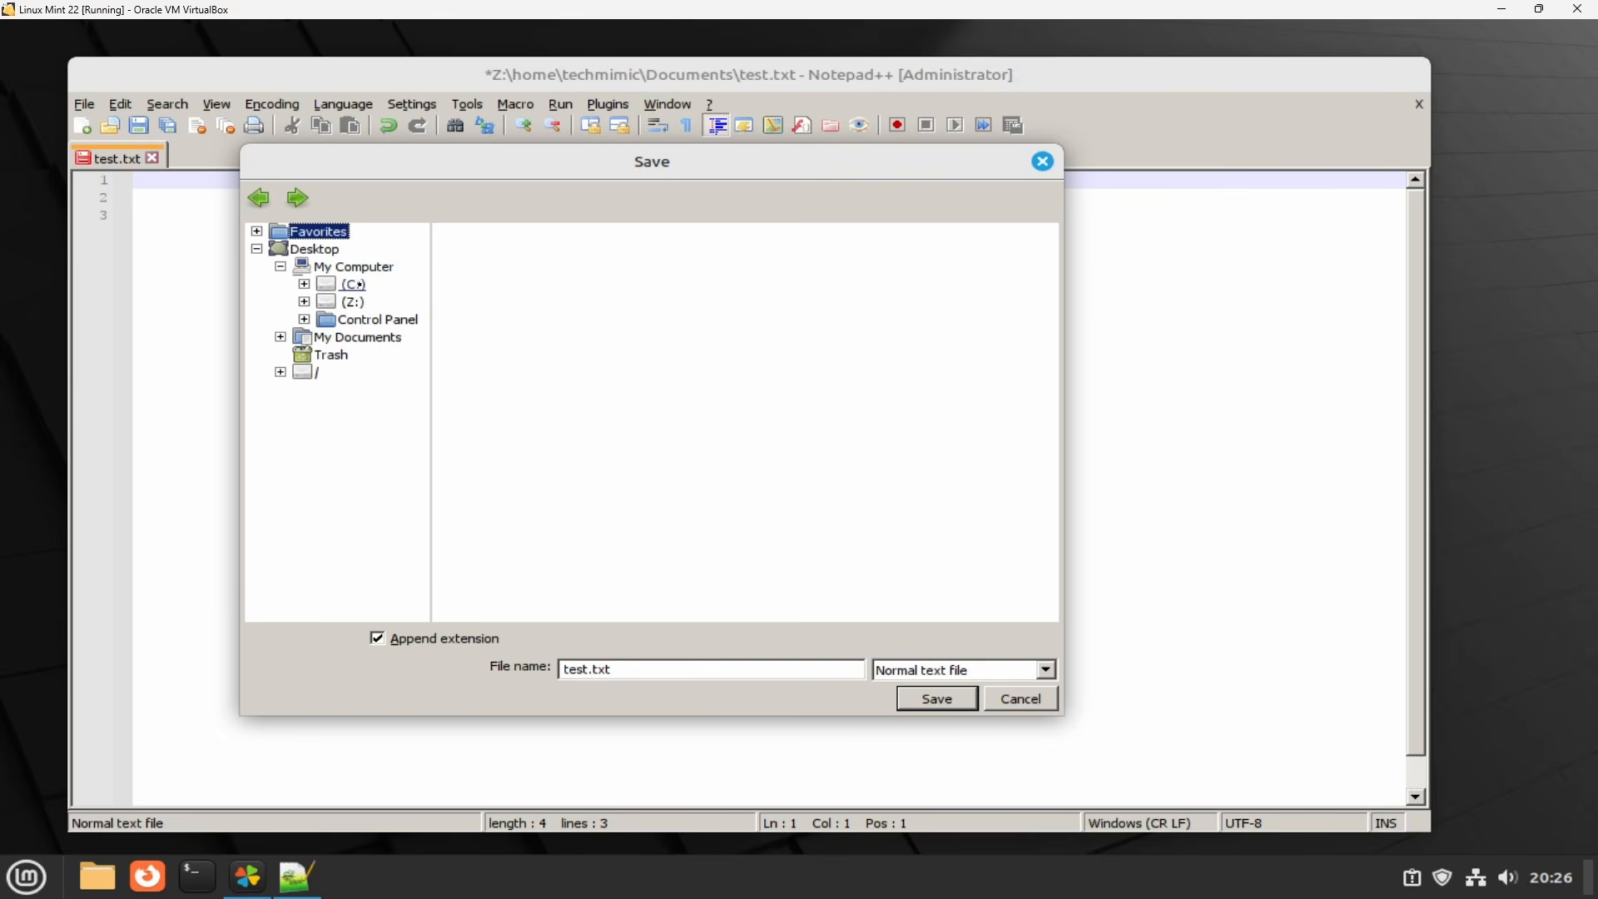
click(305, 284)
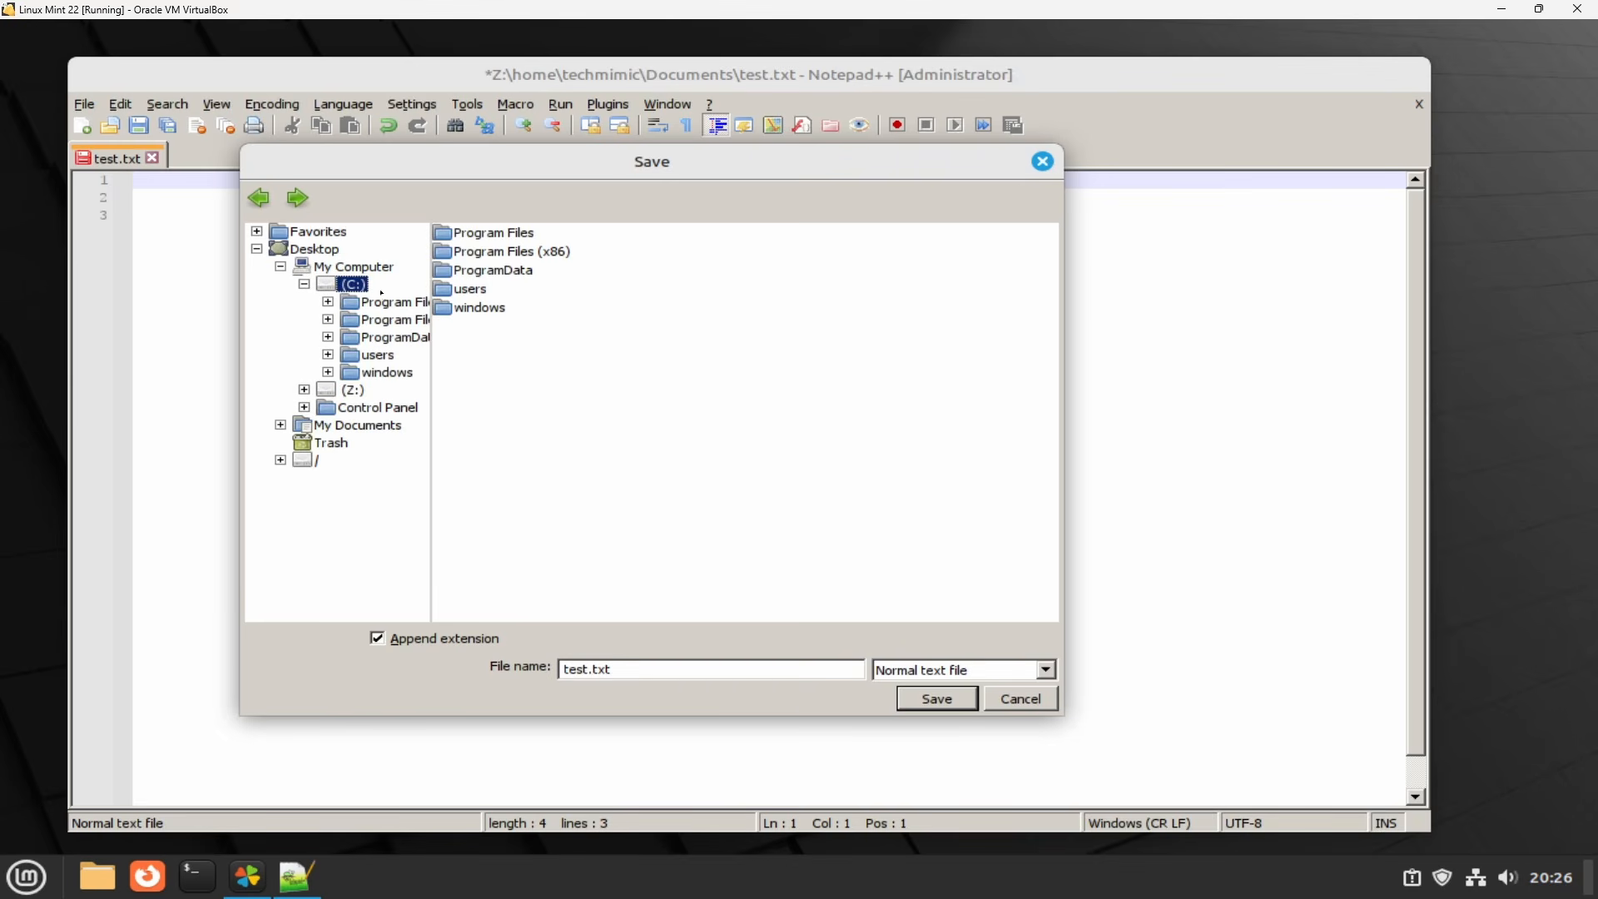
click(353, 389)
click(304, 389)
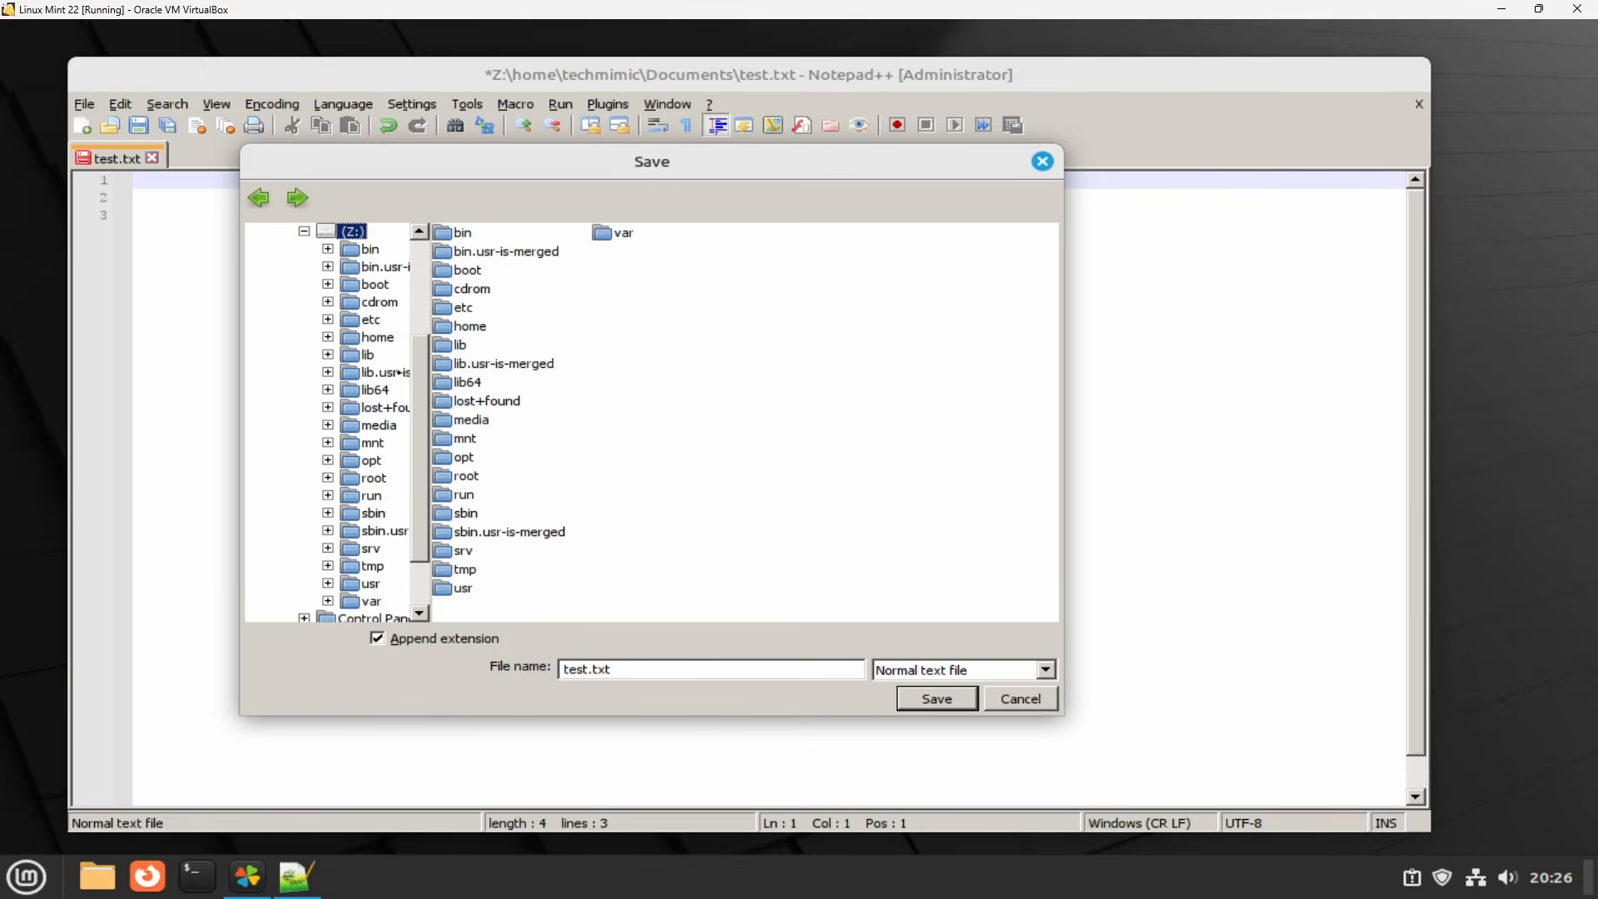
scroll(421, 309, up, 3)
scroll(421, 310, up, 1)
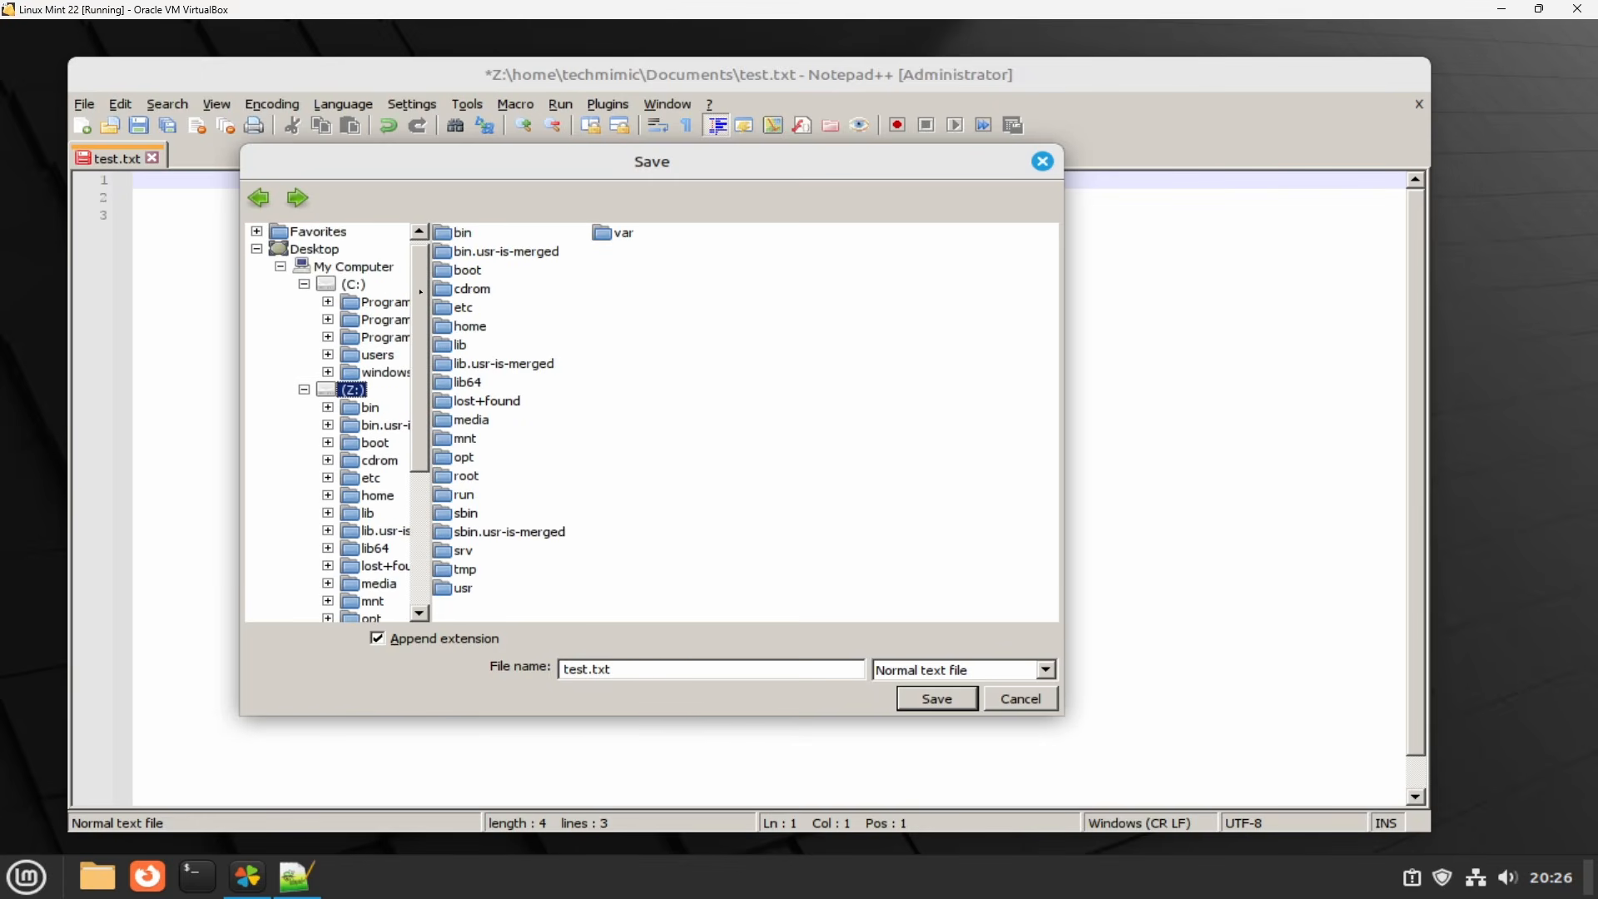
click(304, 390)
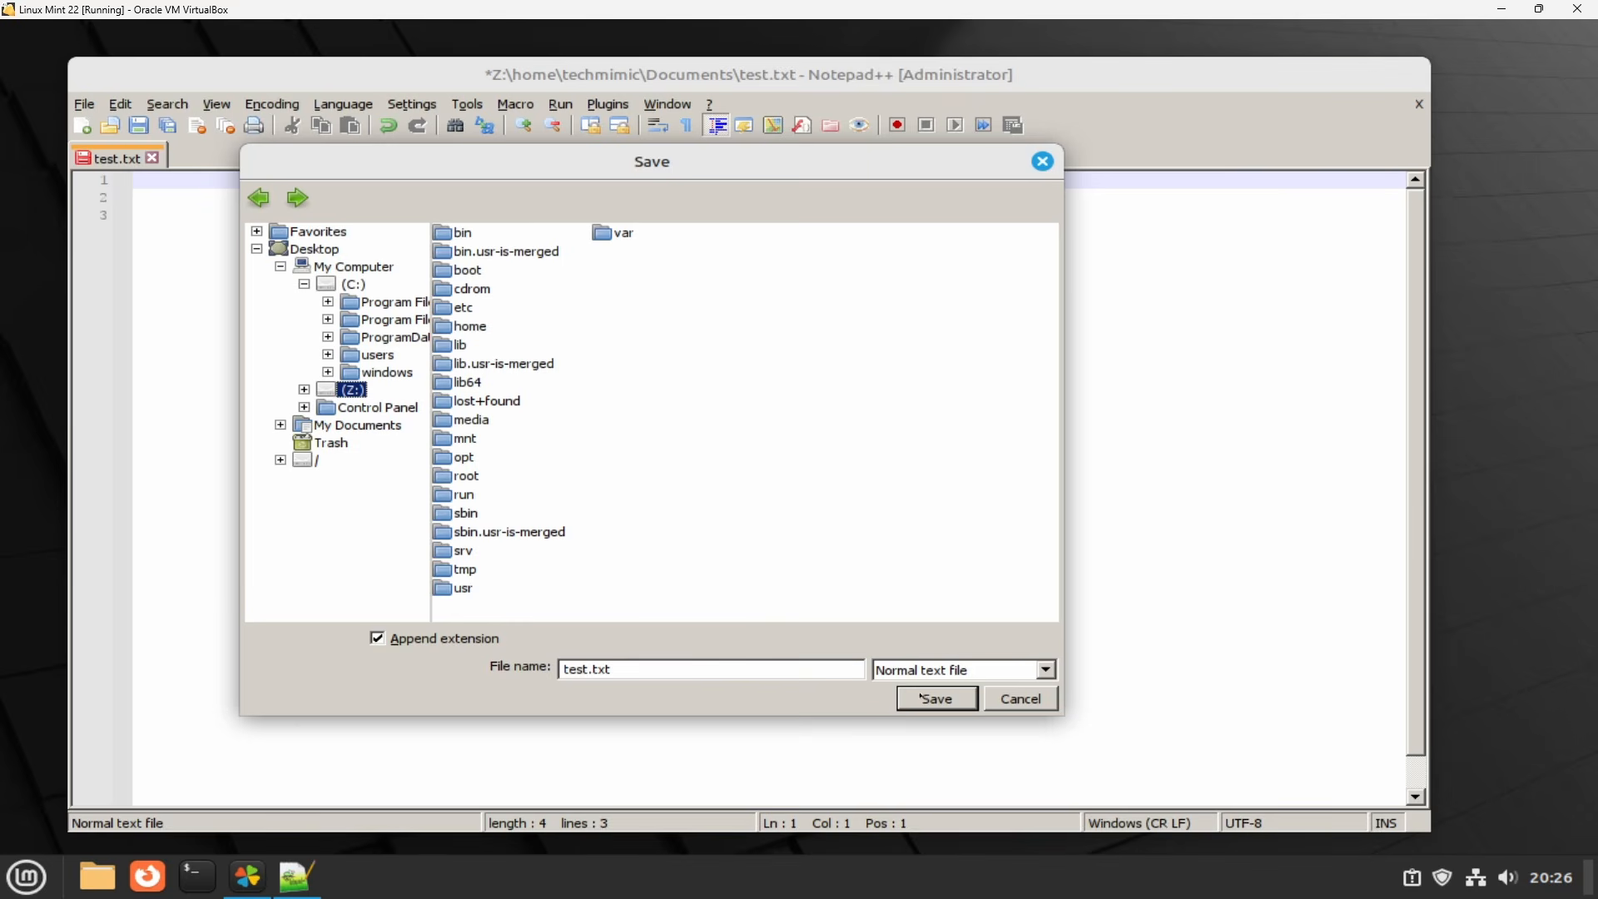
click(1014, 699)
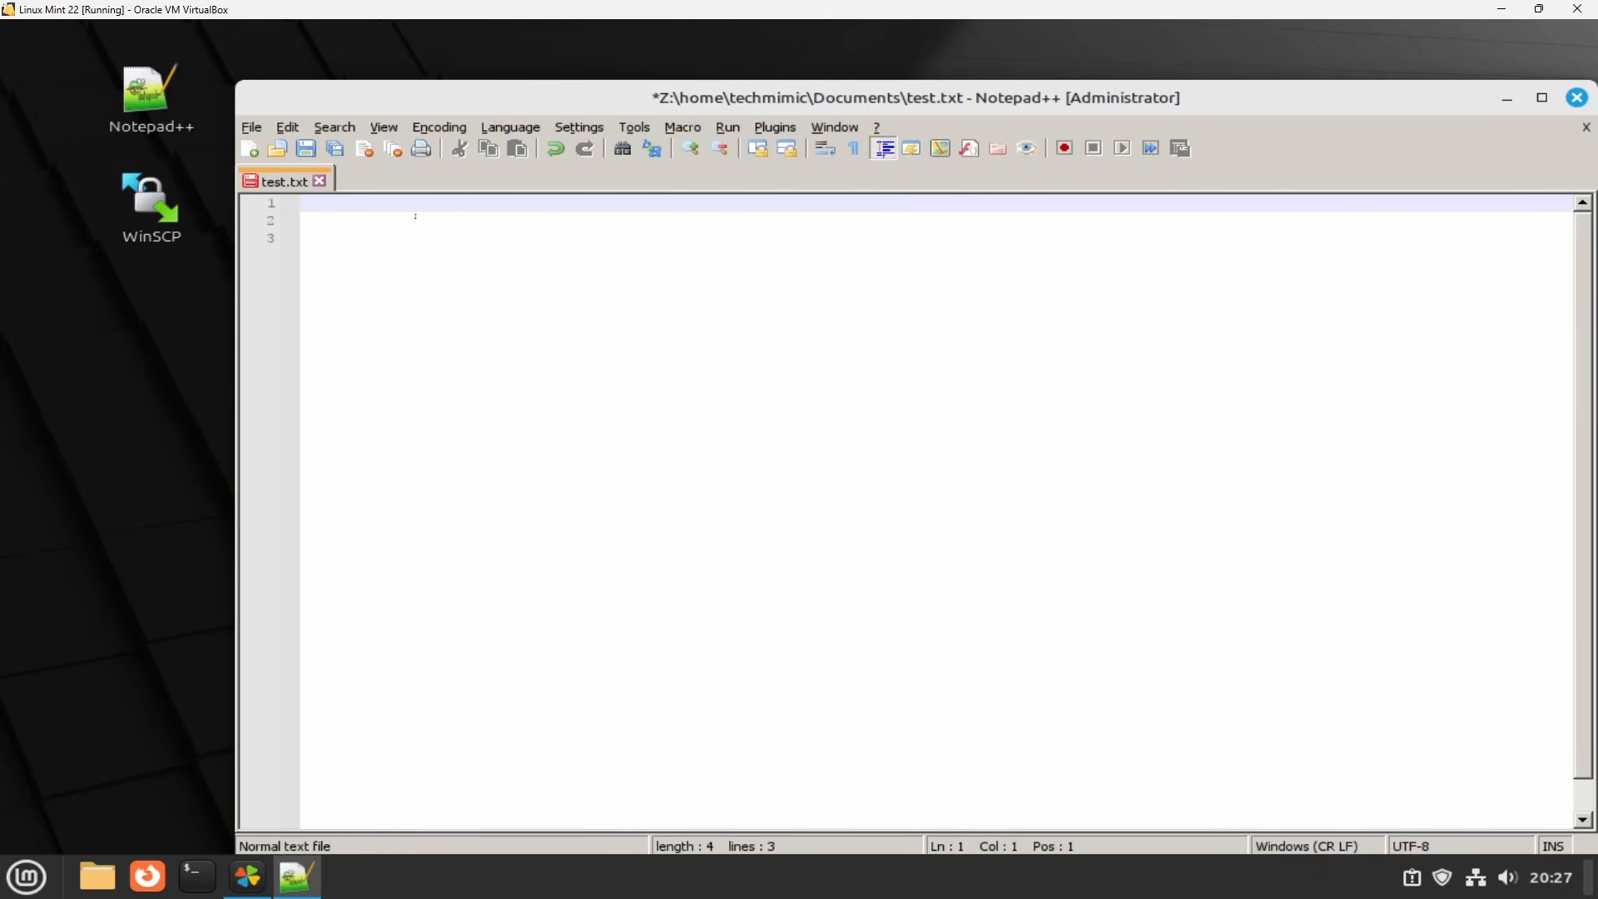
Write "testtest" on the first line of test.txt and copy it.
text(testtest)
drag(381, 202, 277, 197)
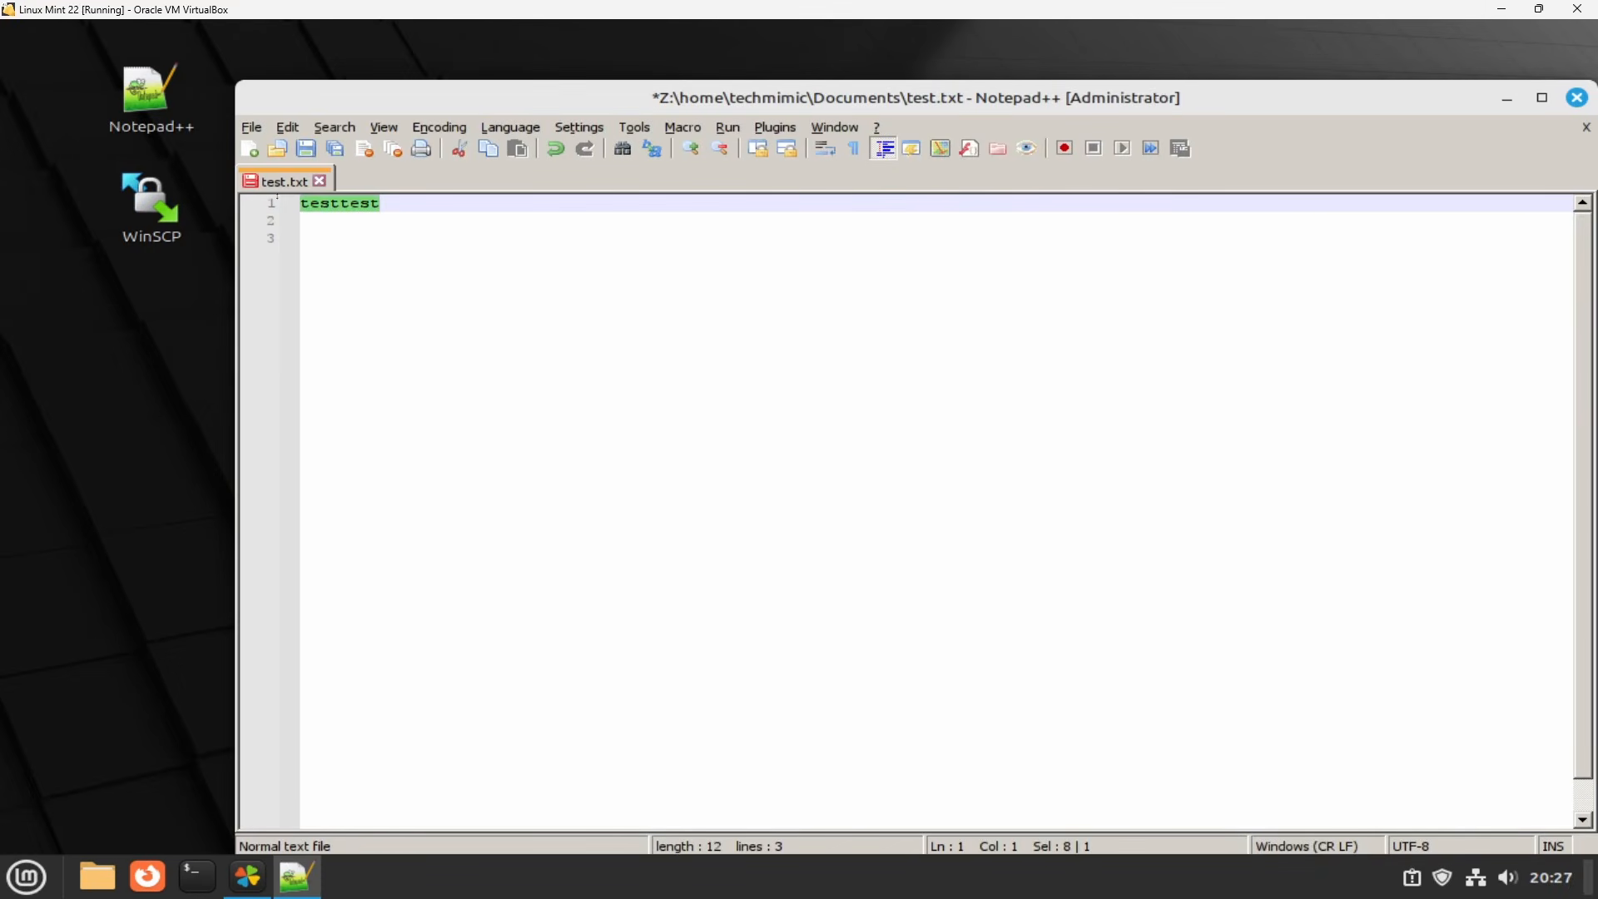
right_click(323, 203)
click(358, 225)
Find the Text Editor by searching the system's applications for "tex", open it, and paste the copied text into the blank document.
click(36, 878)
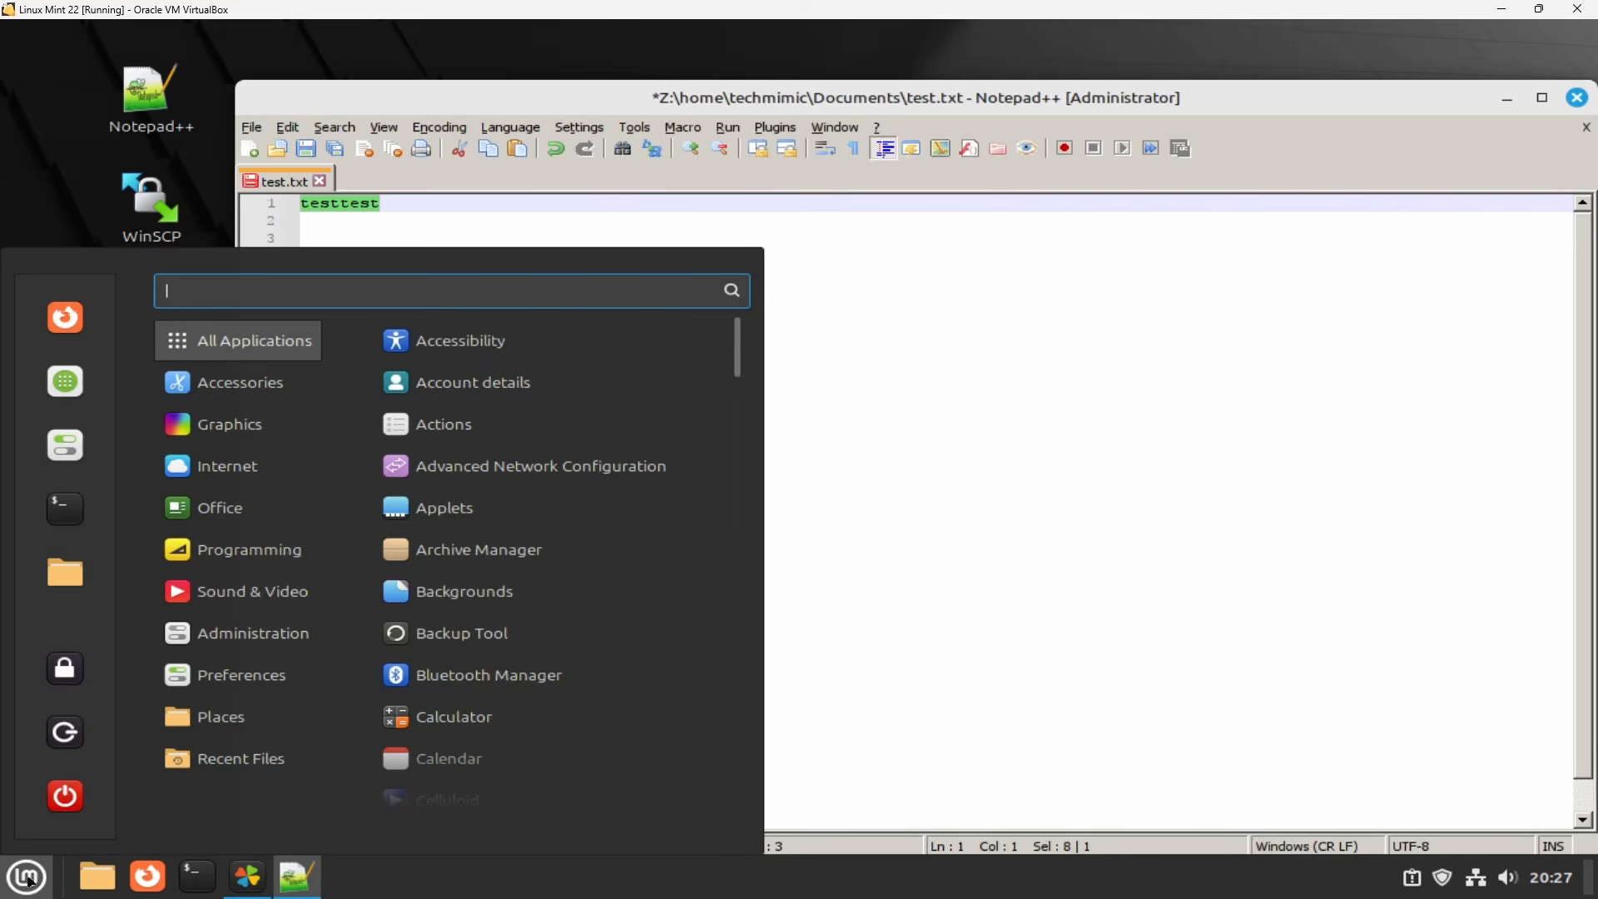
text(tex)
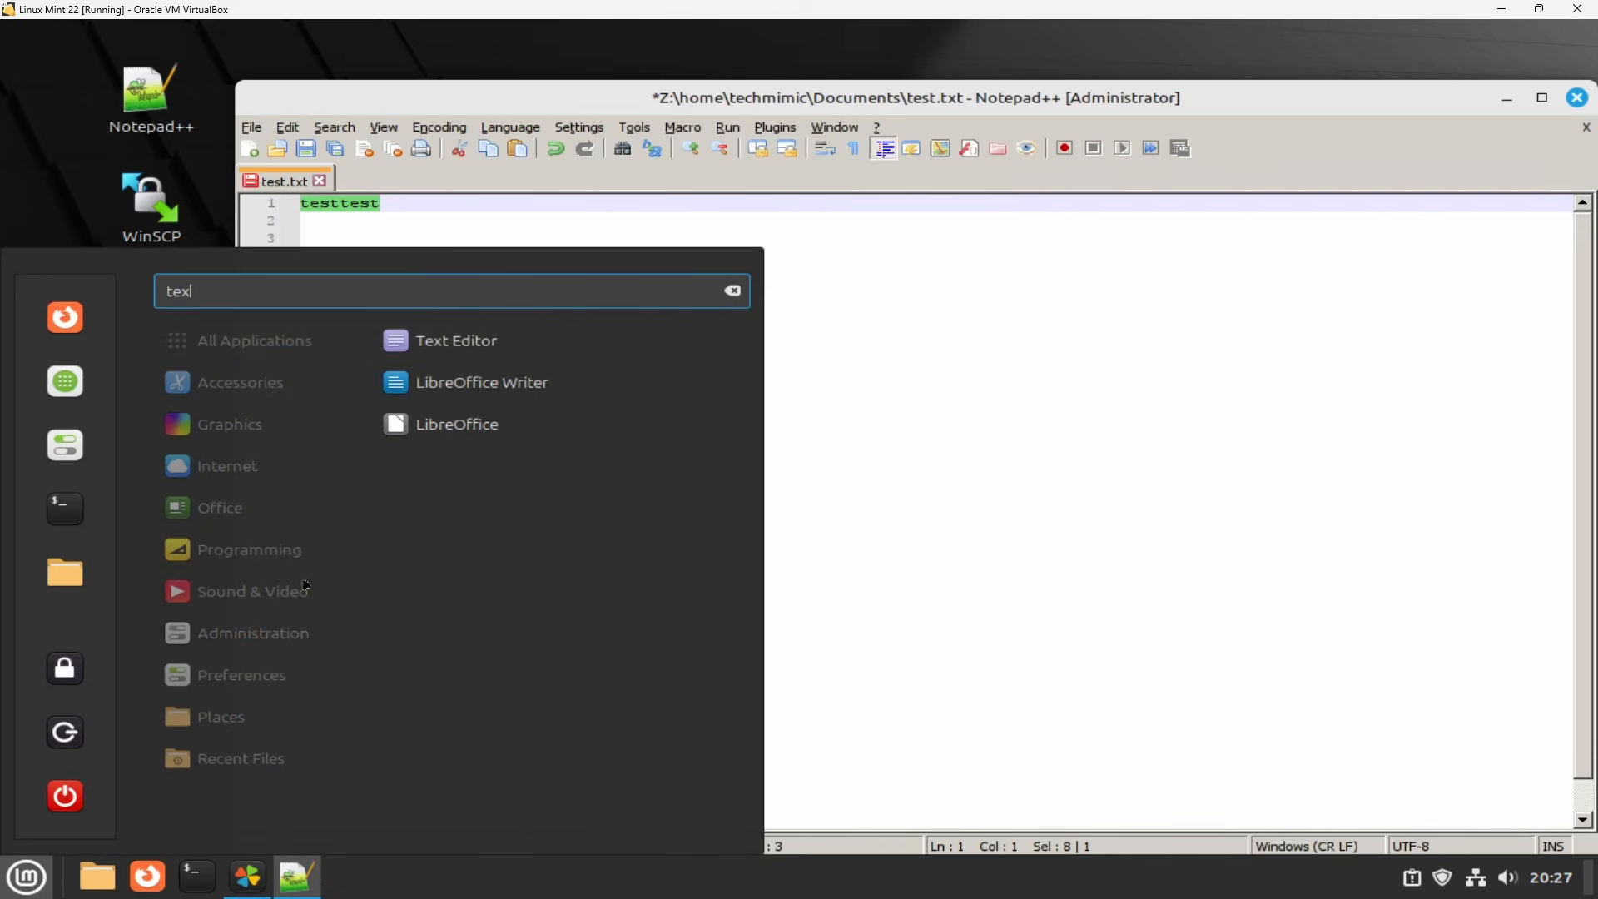
click(475, 349)
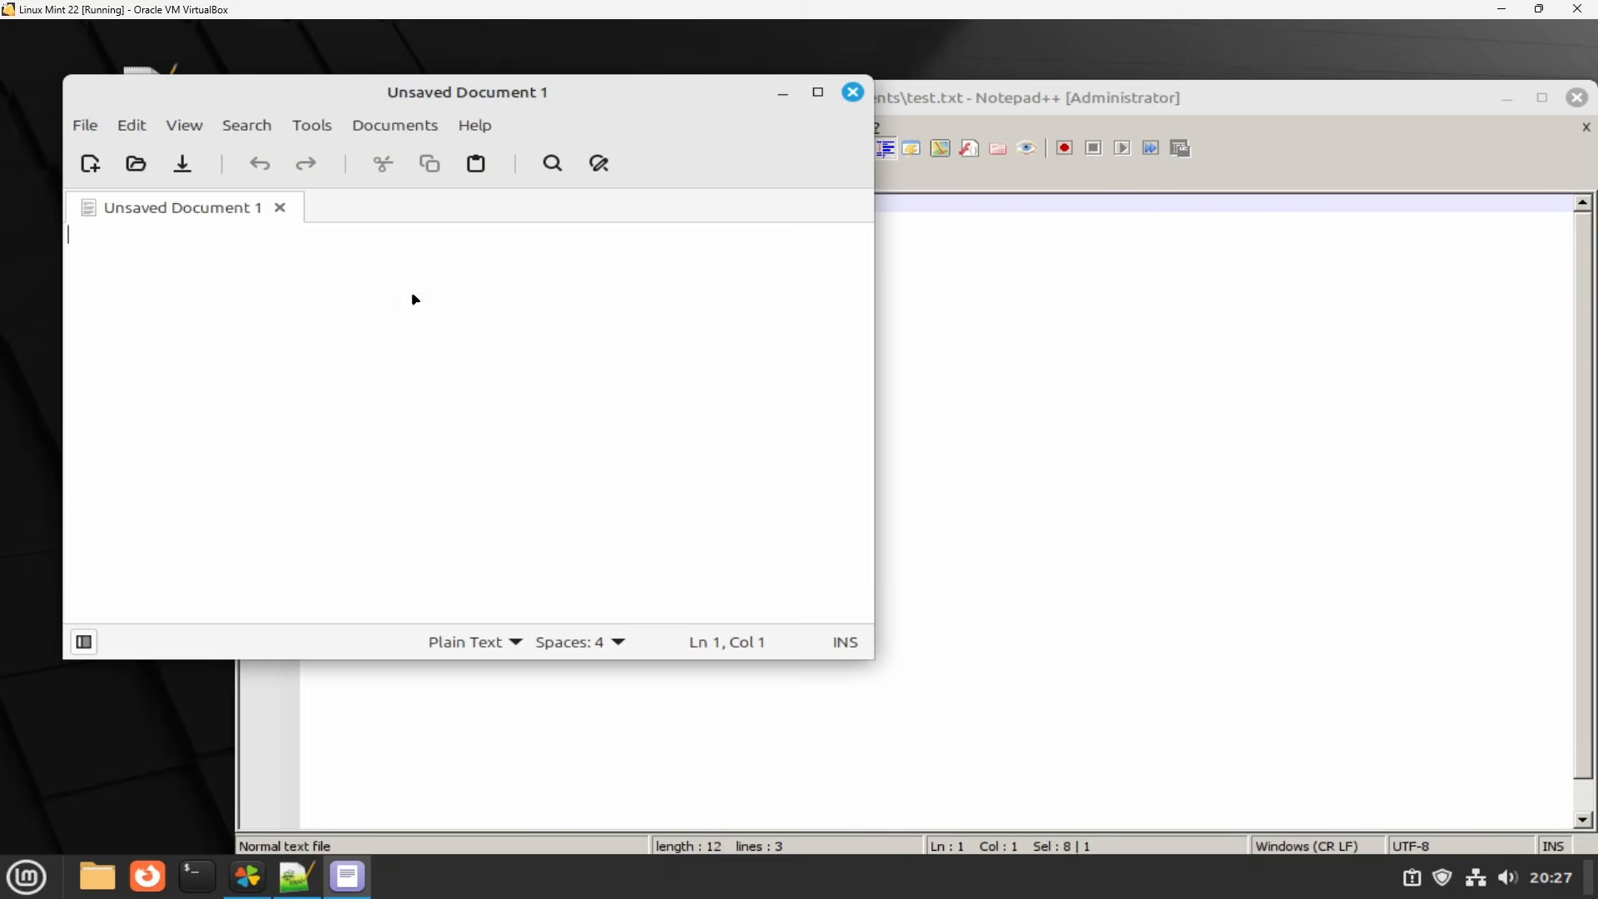
right_click(412, 295)
click(468, 431)
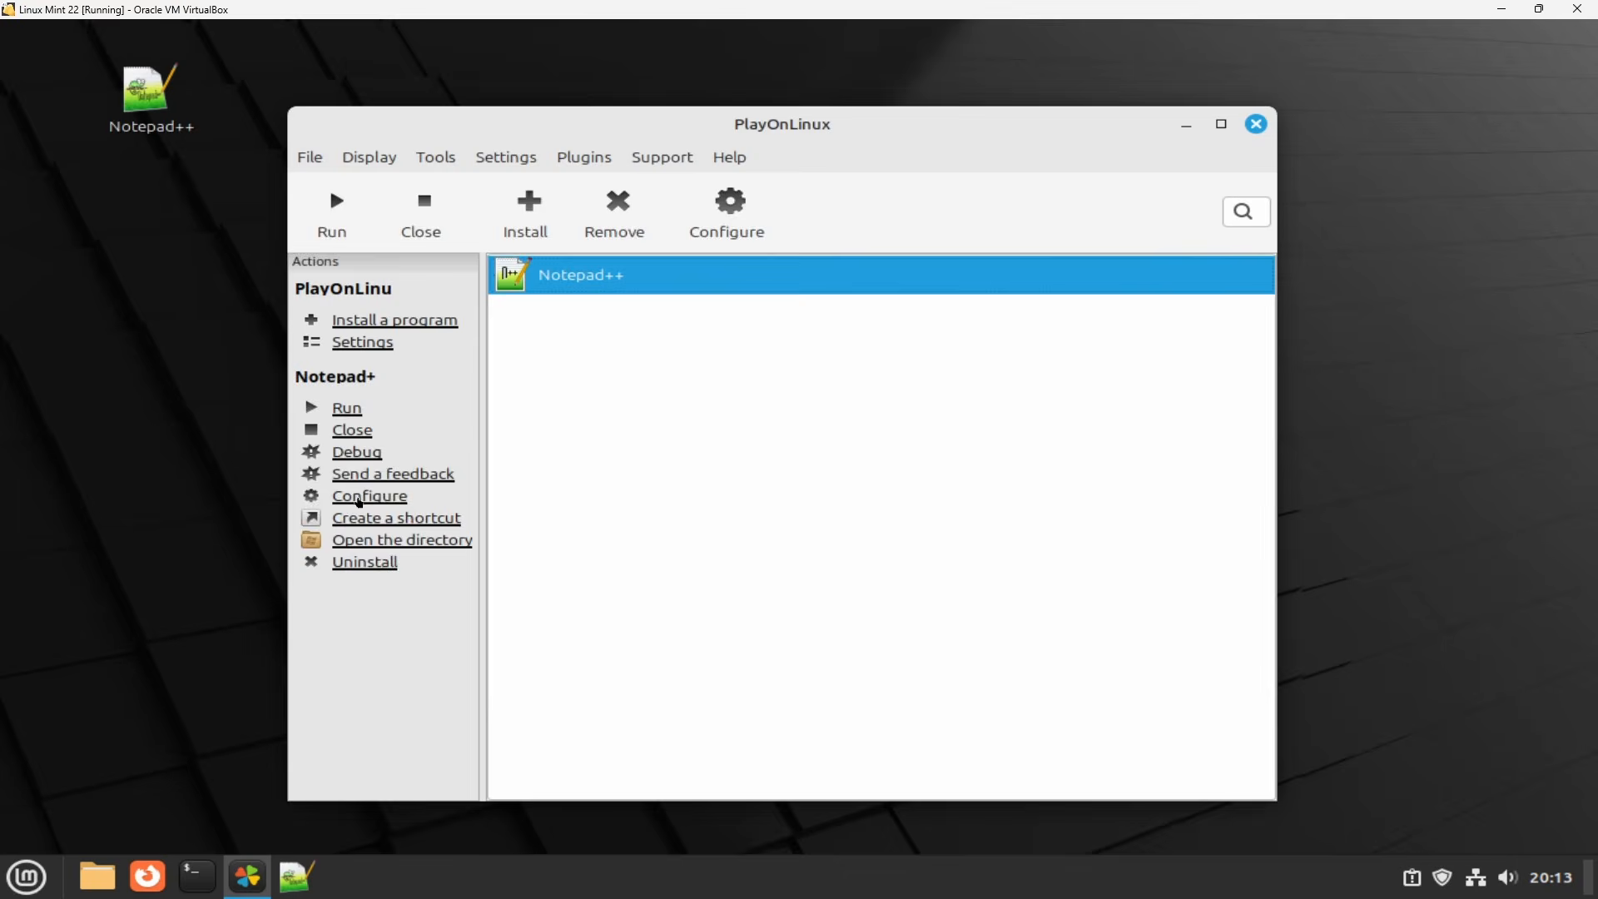
Open the PlayOnLinux configuration of Notepad++ and check which Wine versions are available for it.
click(360, 499)
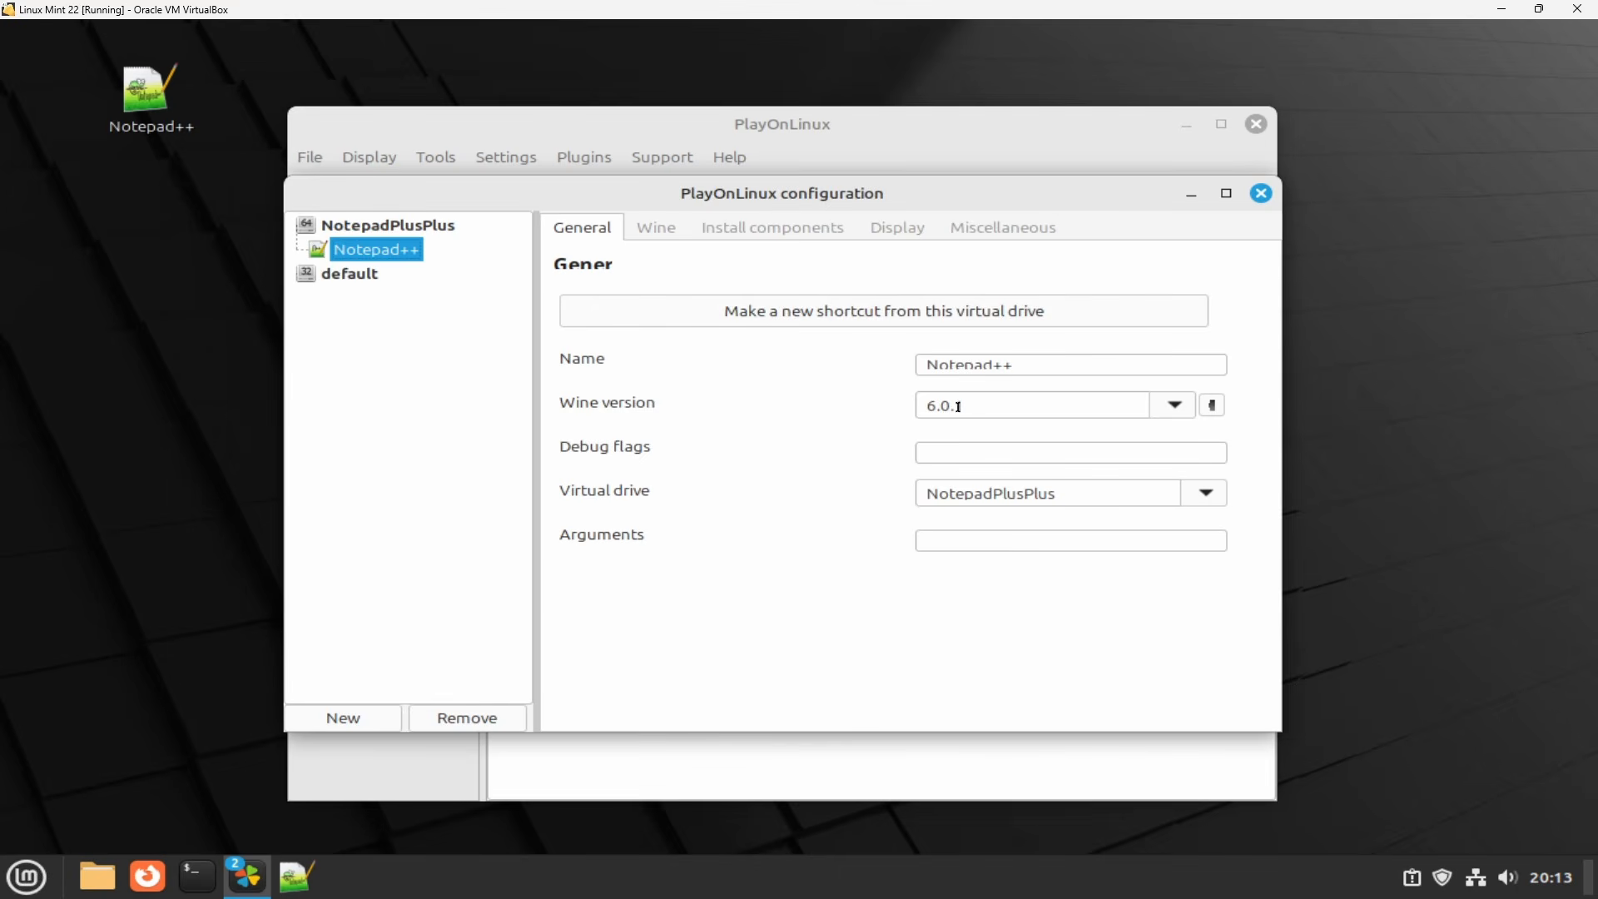
click(1175, 405)
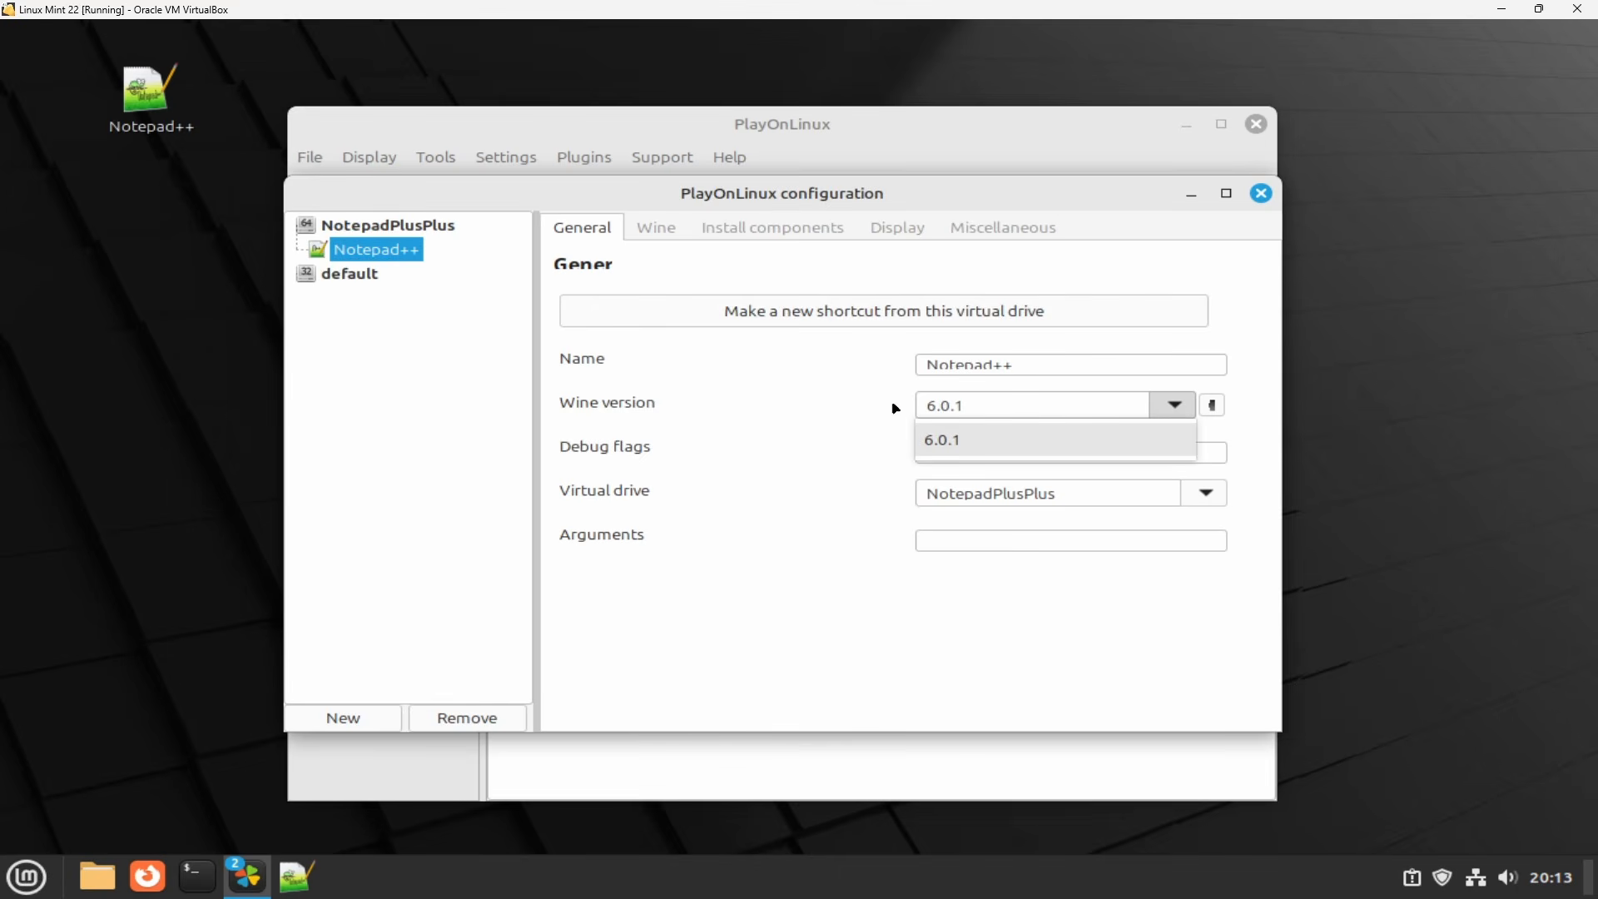
click(841, 405)
Open the Wine Registry Editor for Notepad++ and examine the HKEY_LOCAL_MACHINE\Software\Notepad++ key.
click(658, 229)
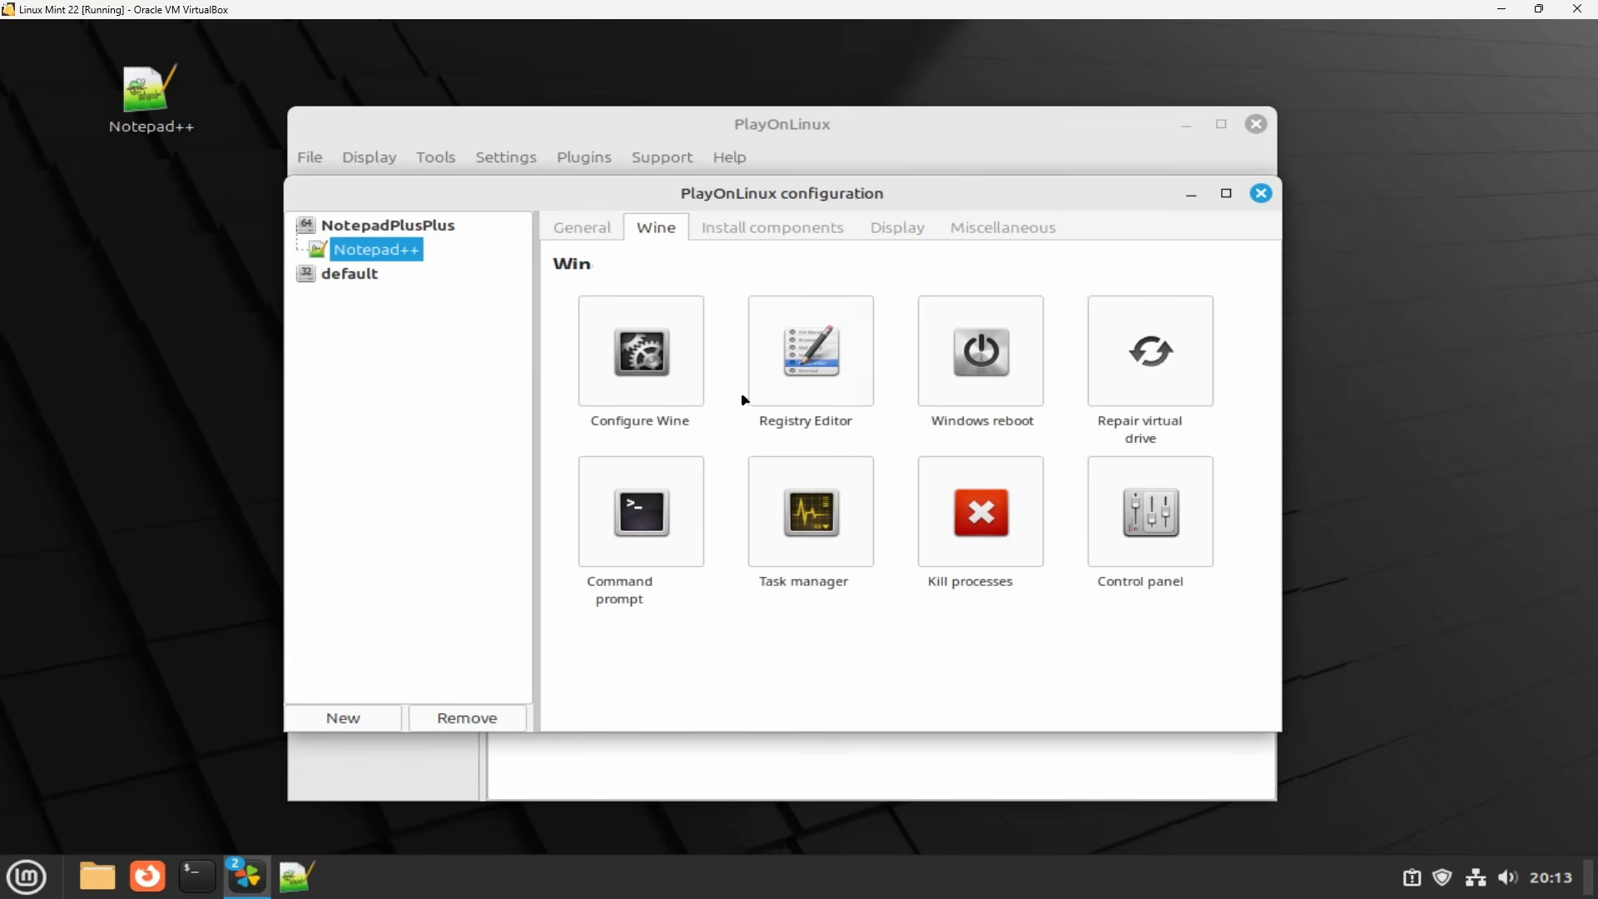
click(829, 382)
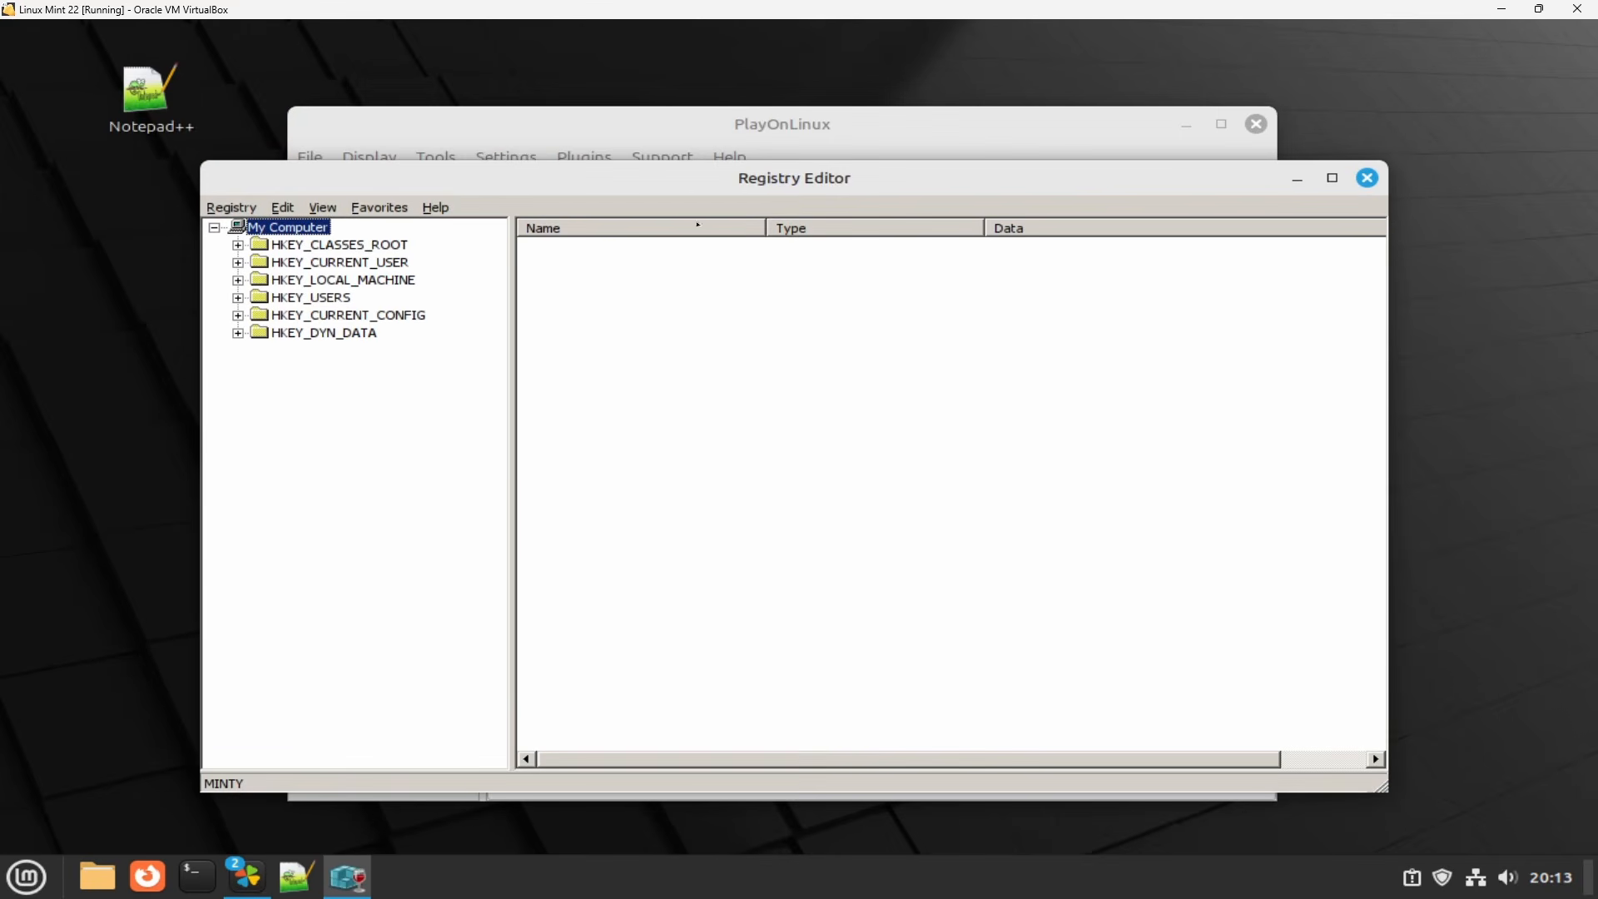
click(238, 279)
click(261, 315)
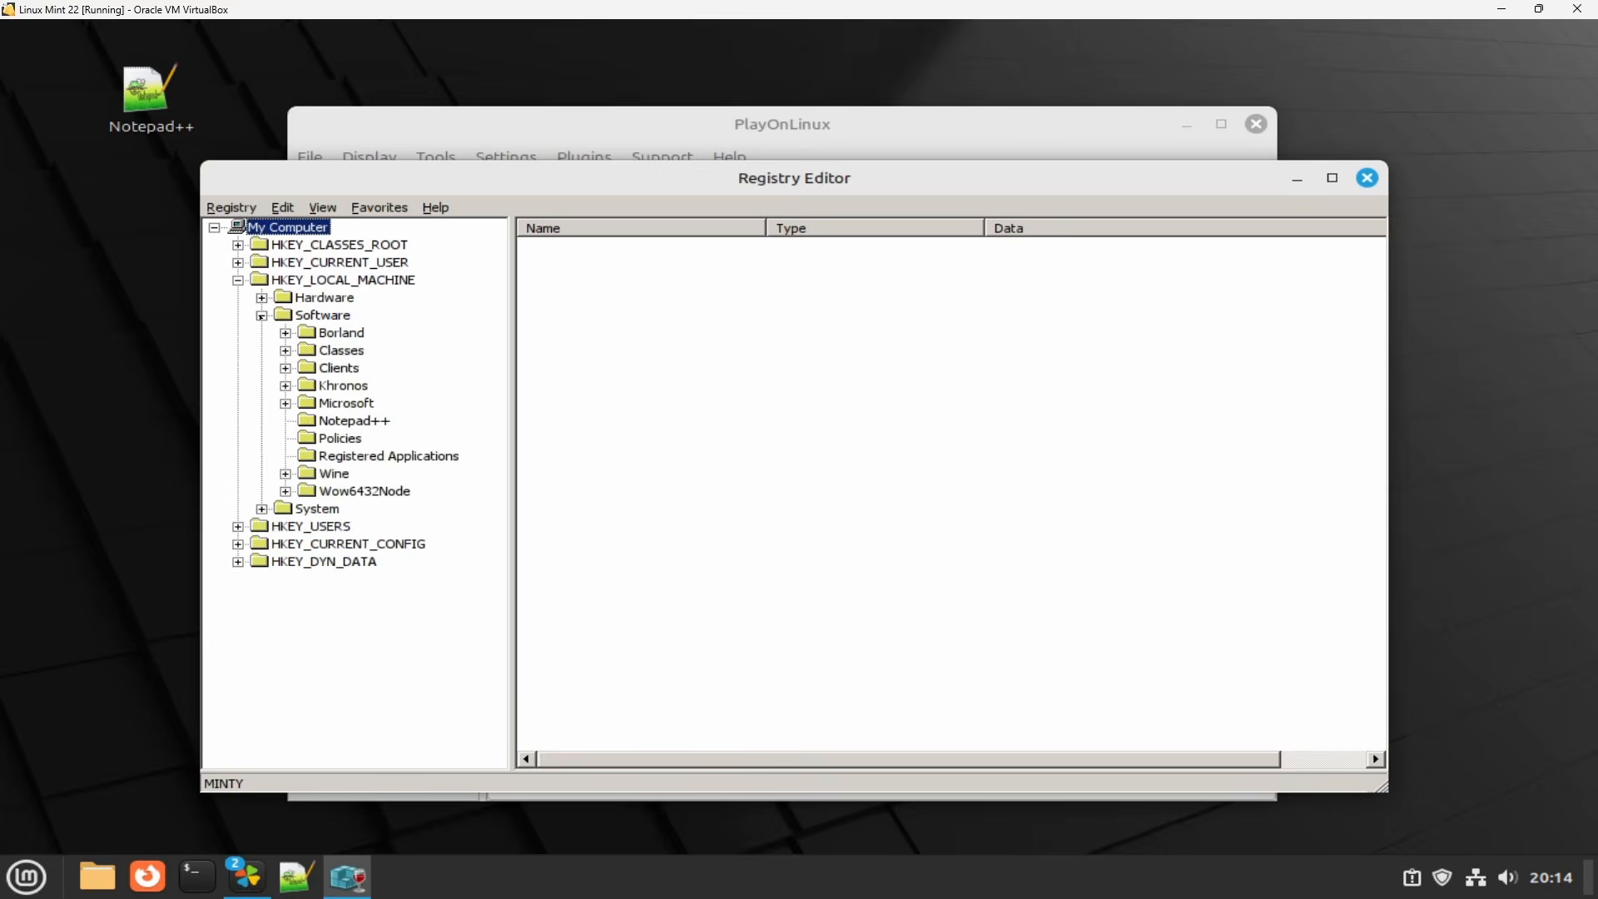
click(353, 420)
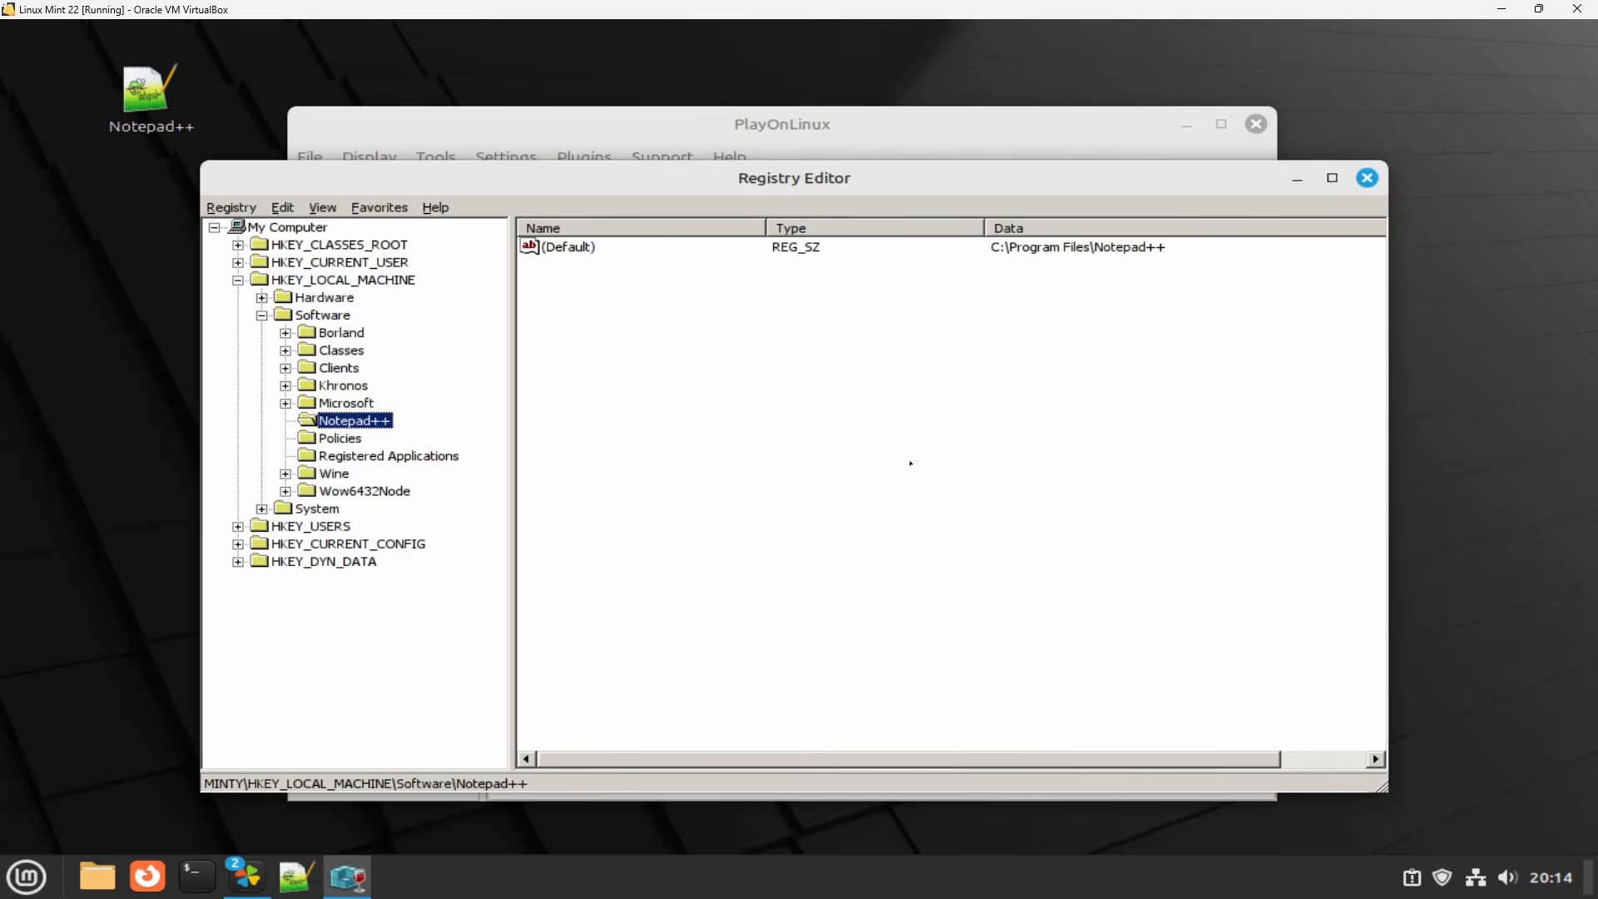
Create a new DWORD value with its default name in the Notepad++ registry key and close the Registry Editor.
right_click(805, 341)
mouse_move(857, 359)
click(936, 425)
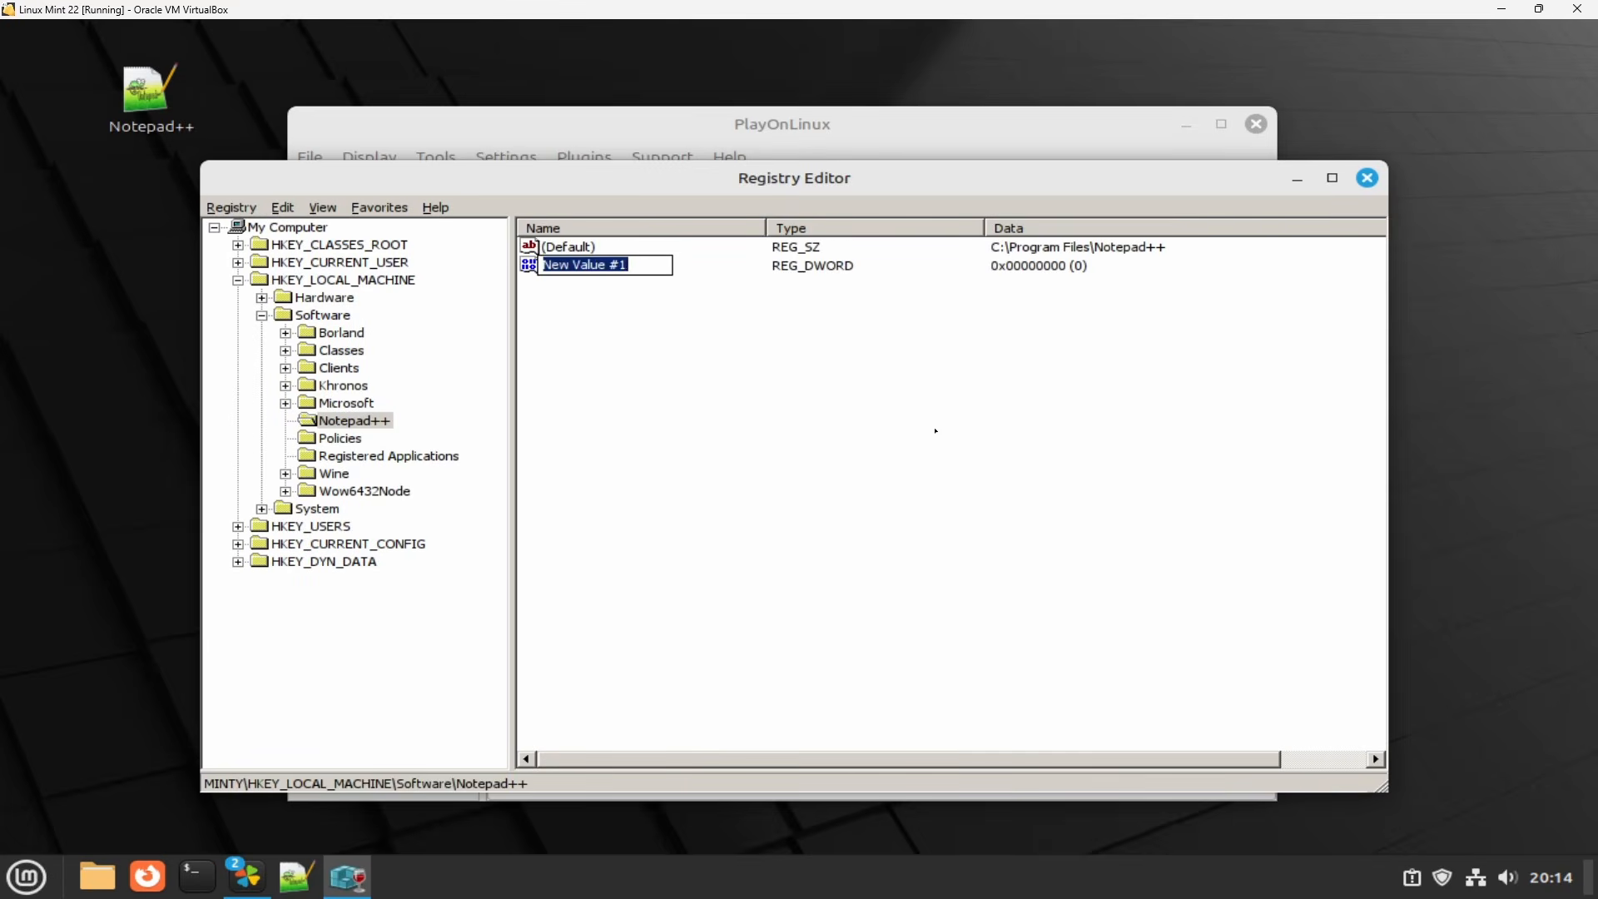
click(1367, 177)
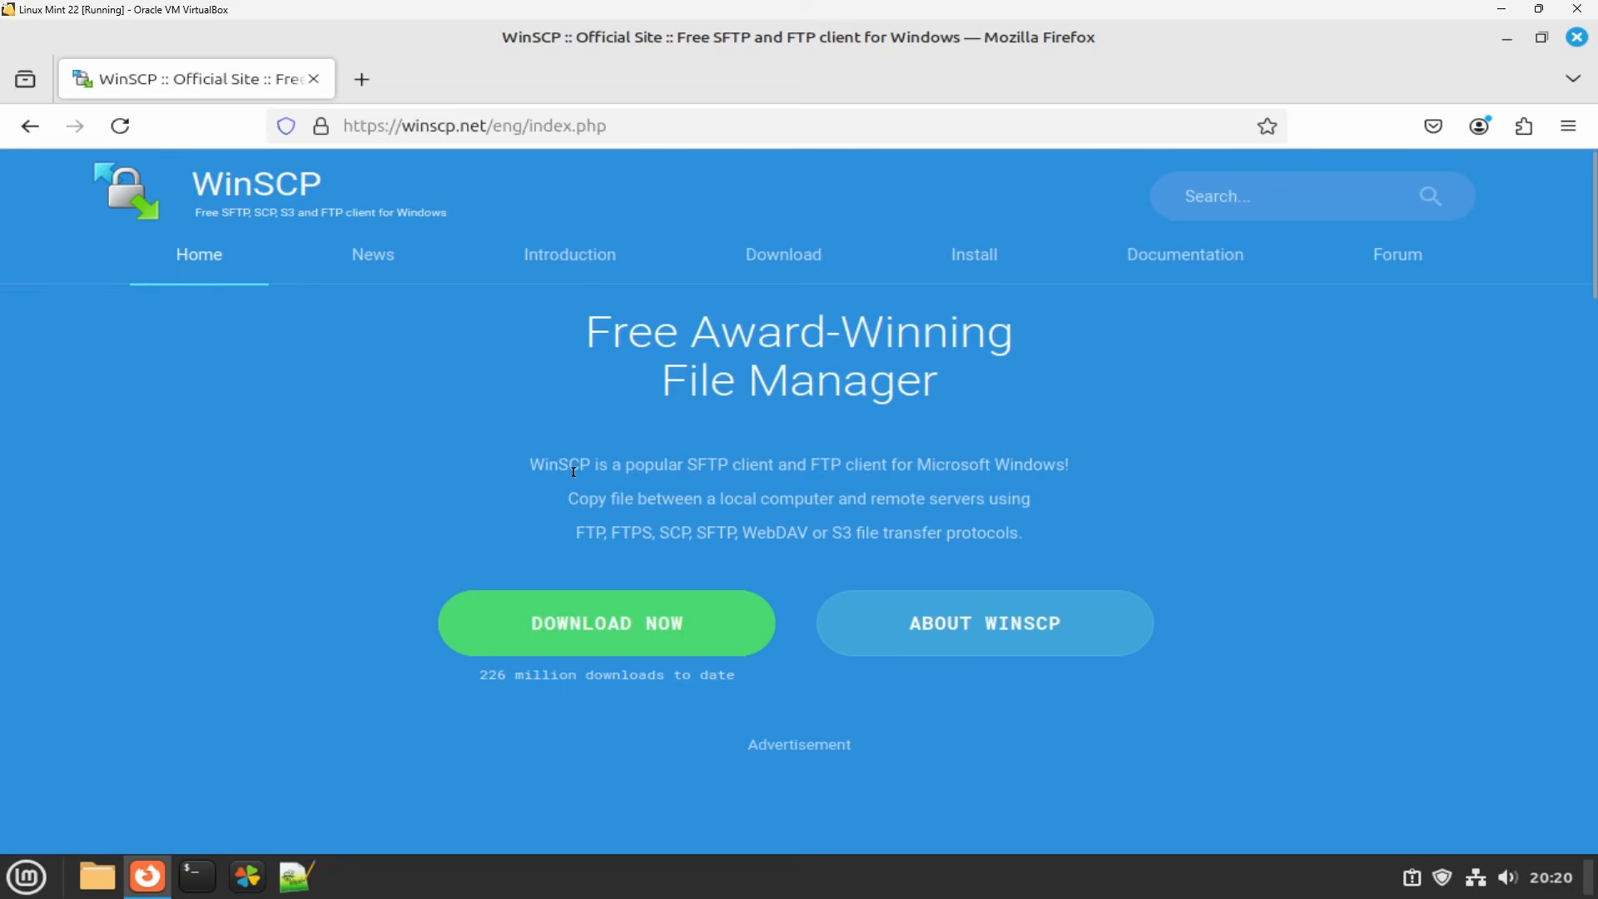
Download WinSCP 6.3.5 from the official WinSCP website.
click(613, 632)
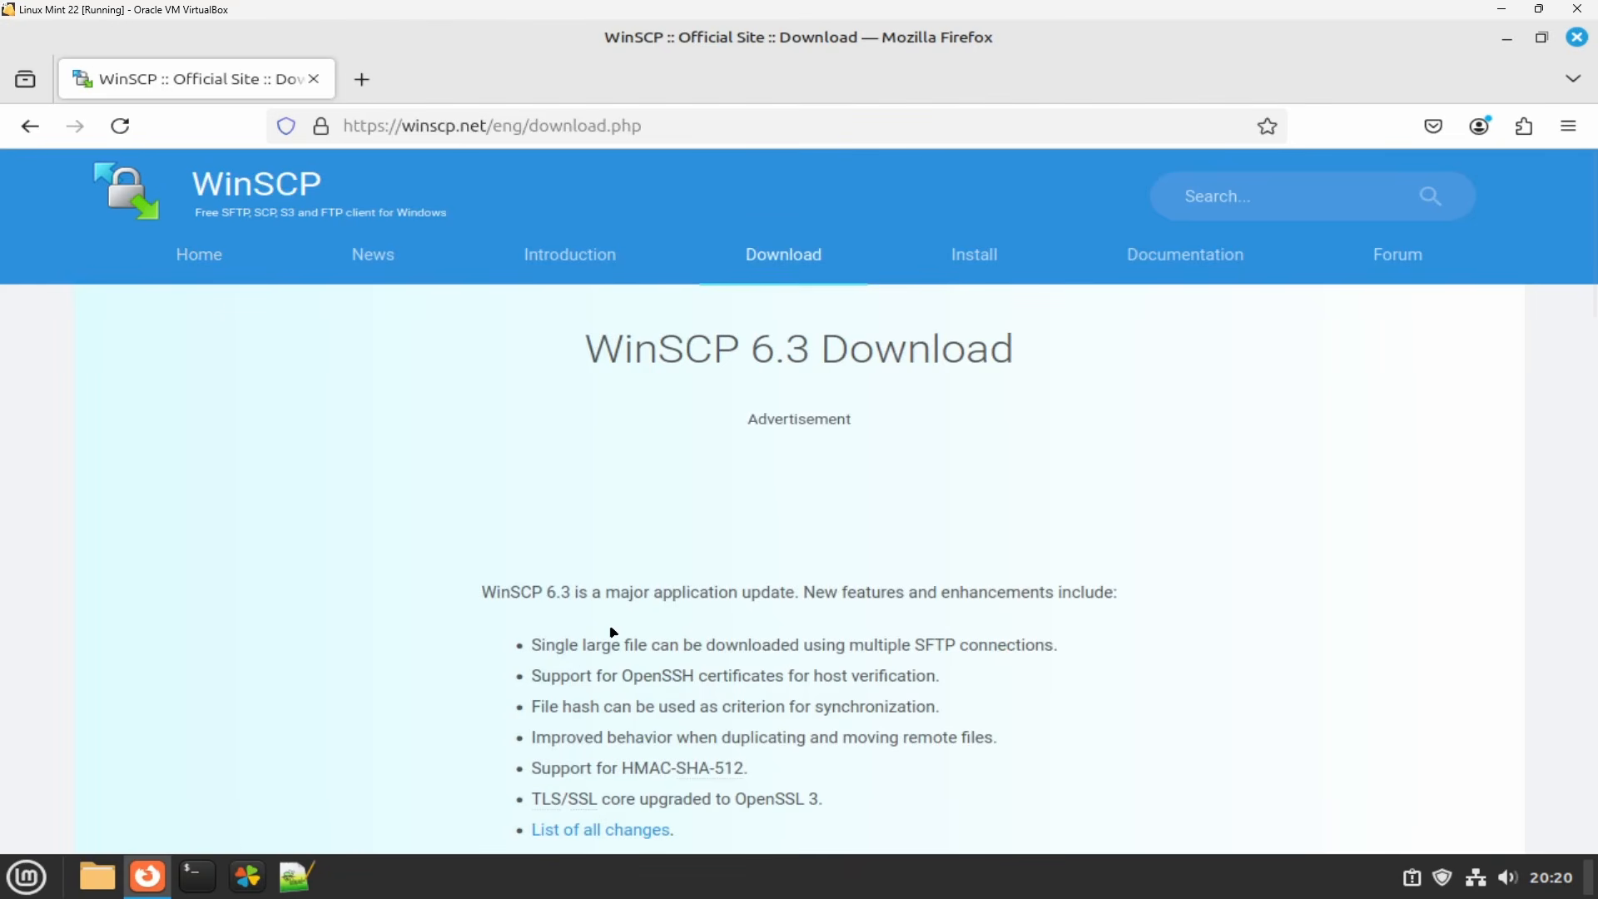
scroll(460, 627, down, 5)
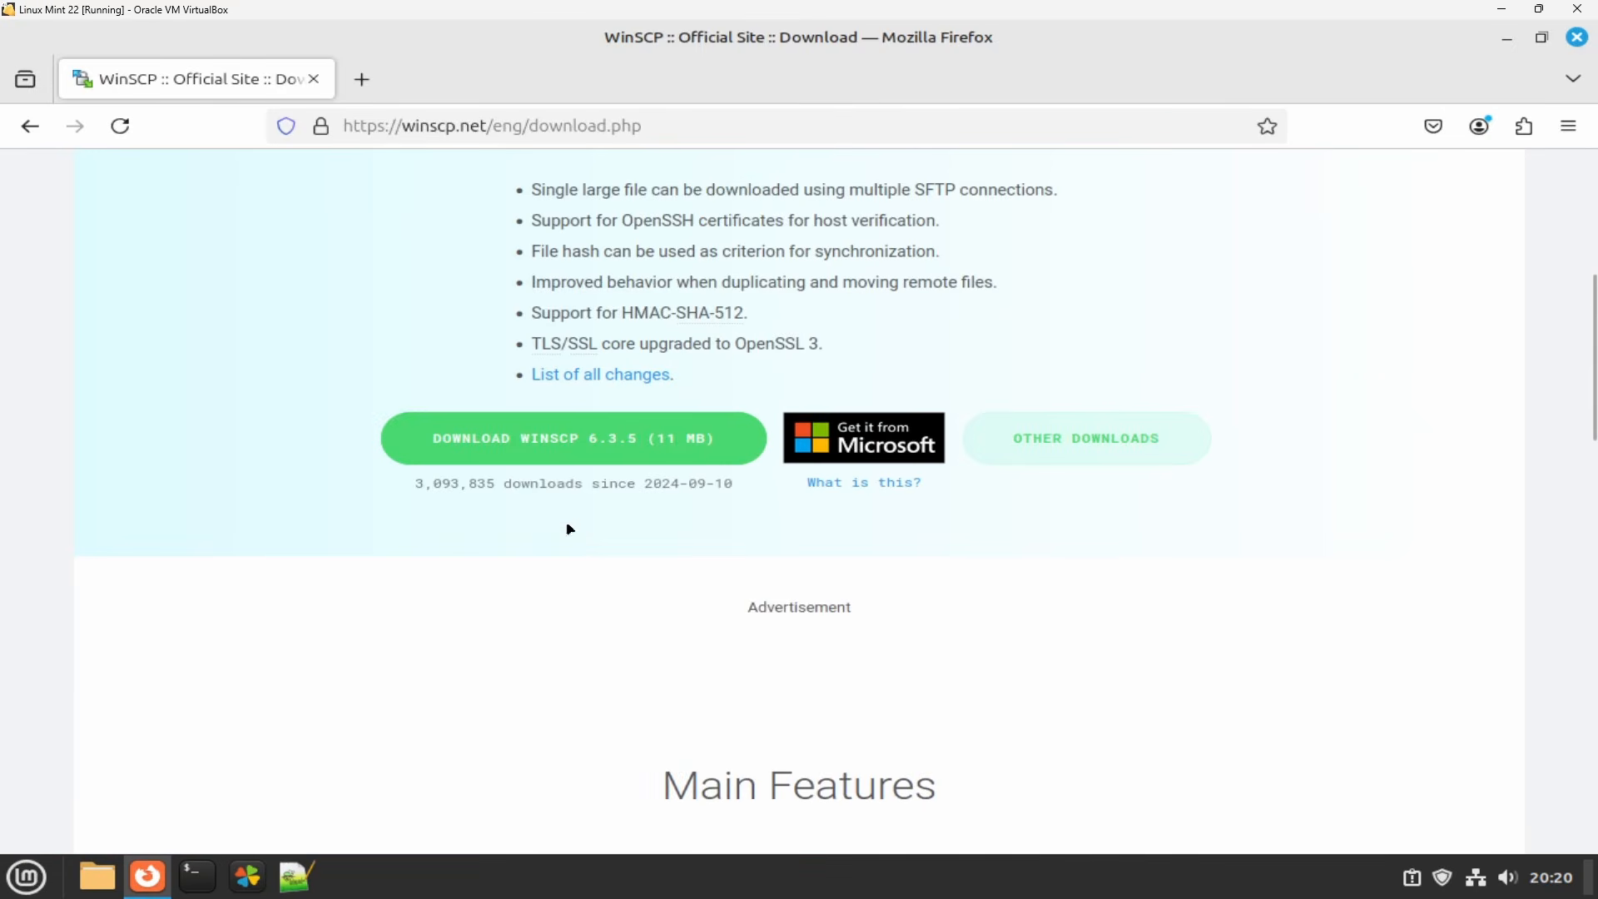
click(589, 453)
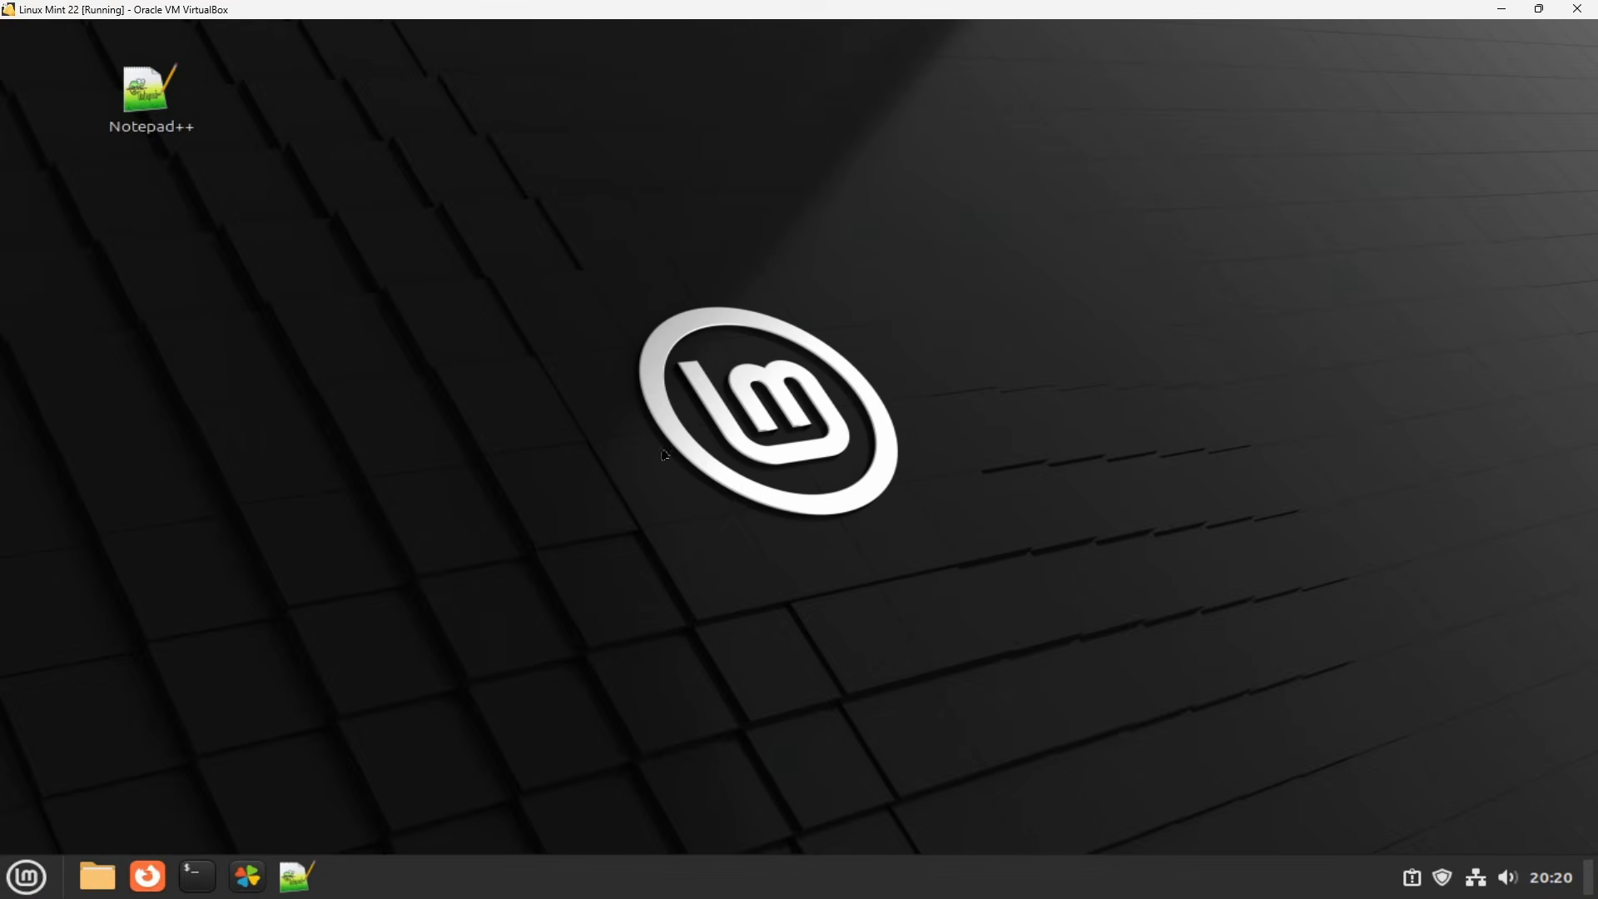
Open PlayOnLinux and start the manual installation wizard for a non-listed program.
click(247, 875)
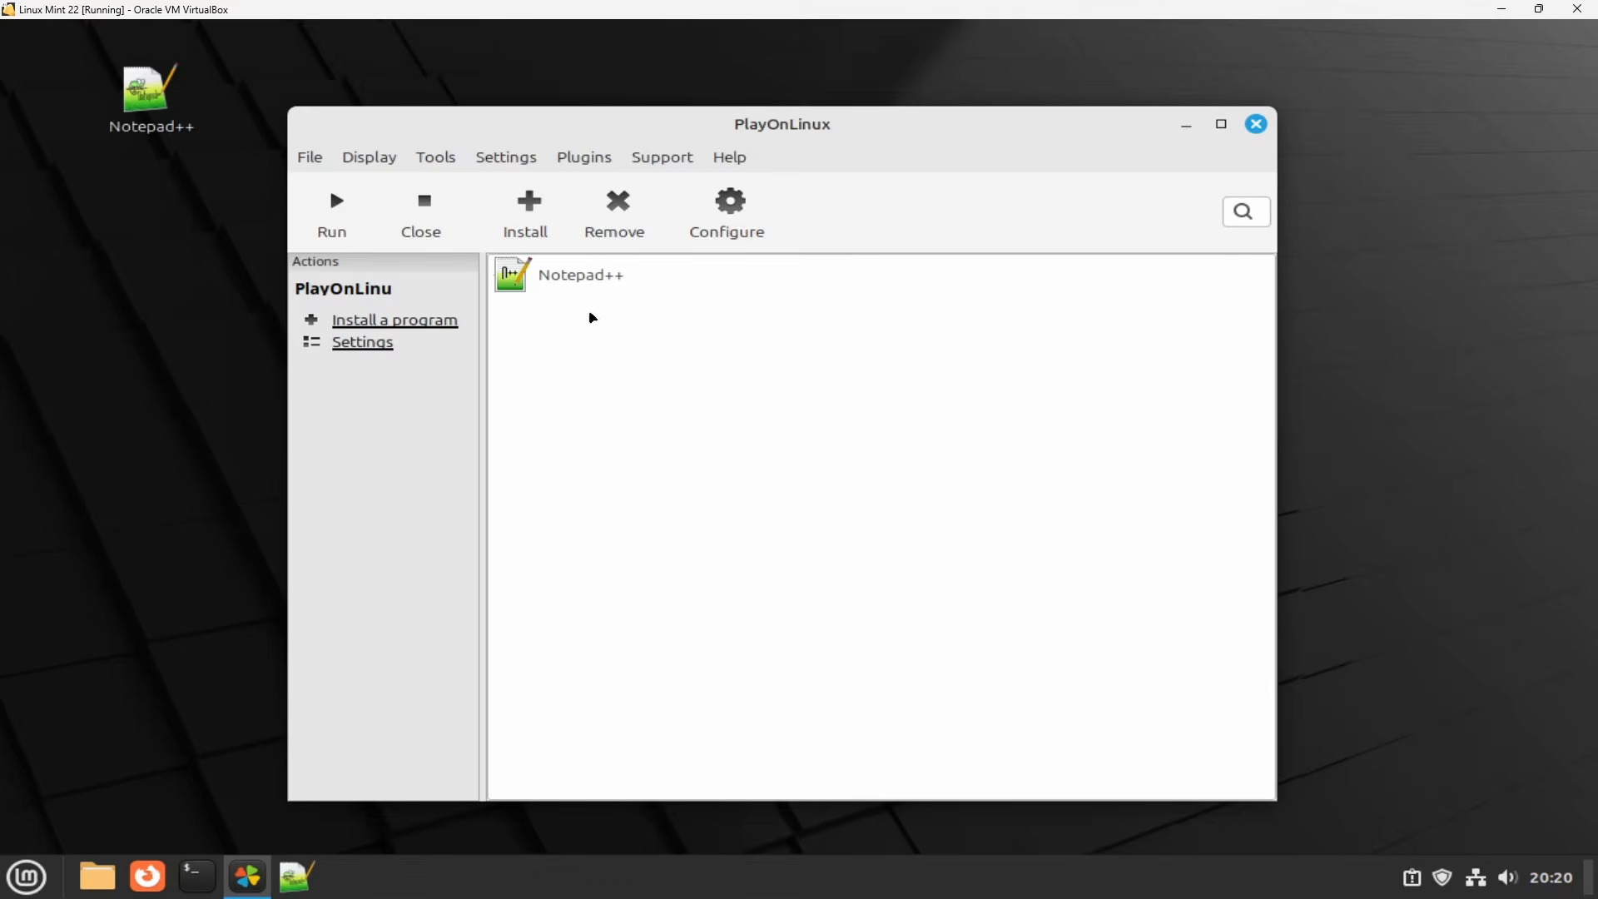
click(532, 216)
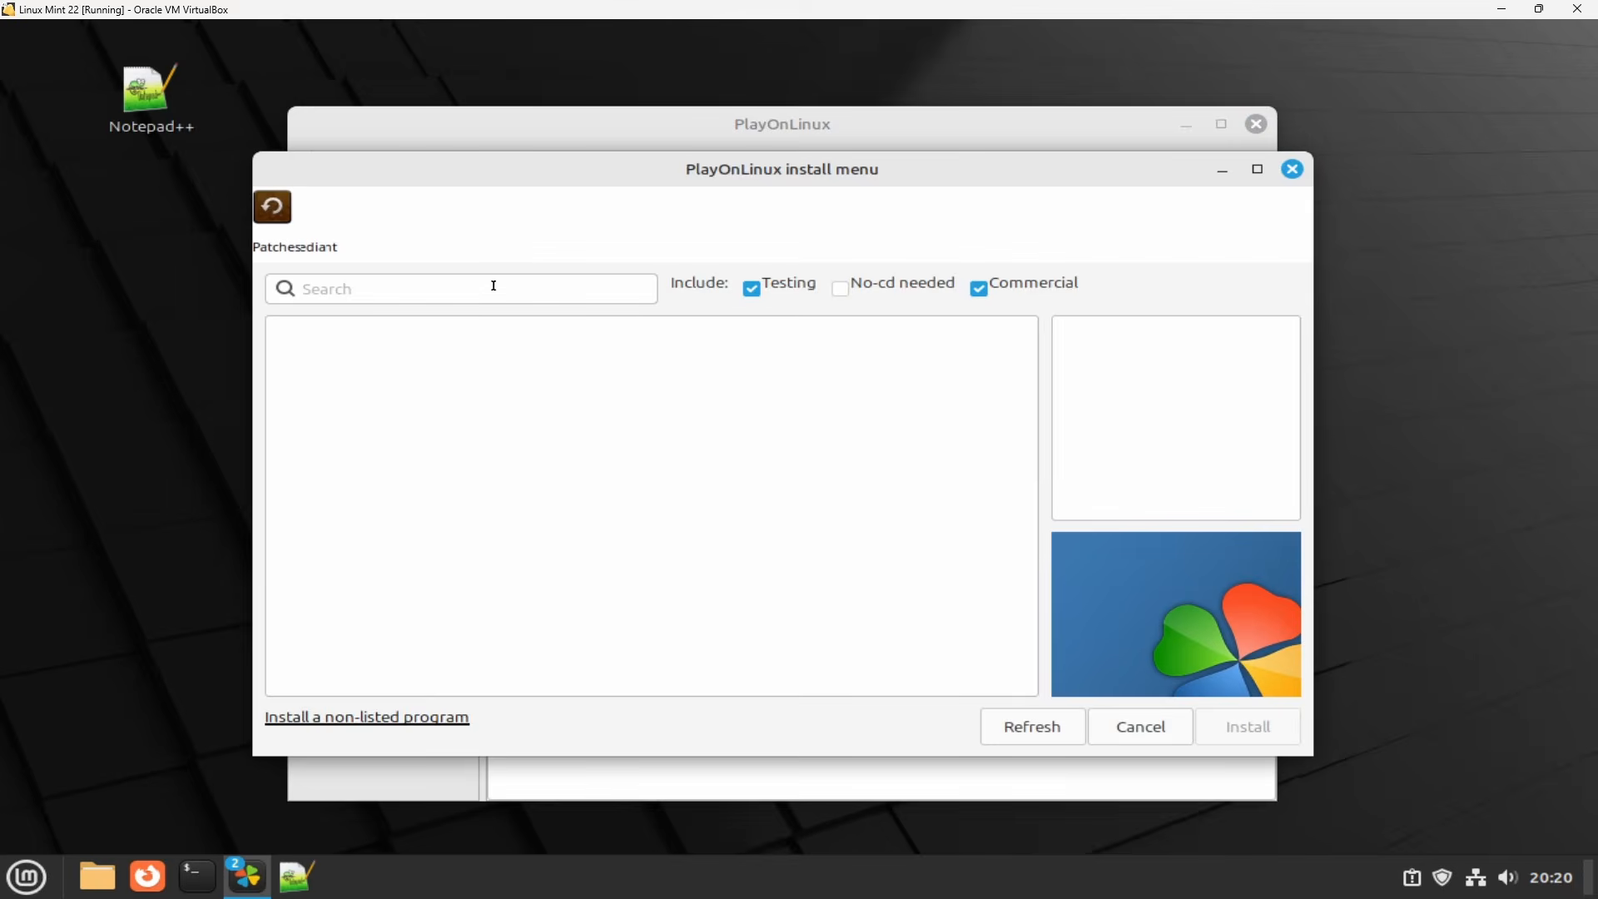
click(428, 721)
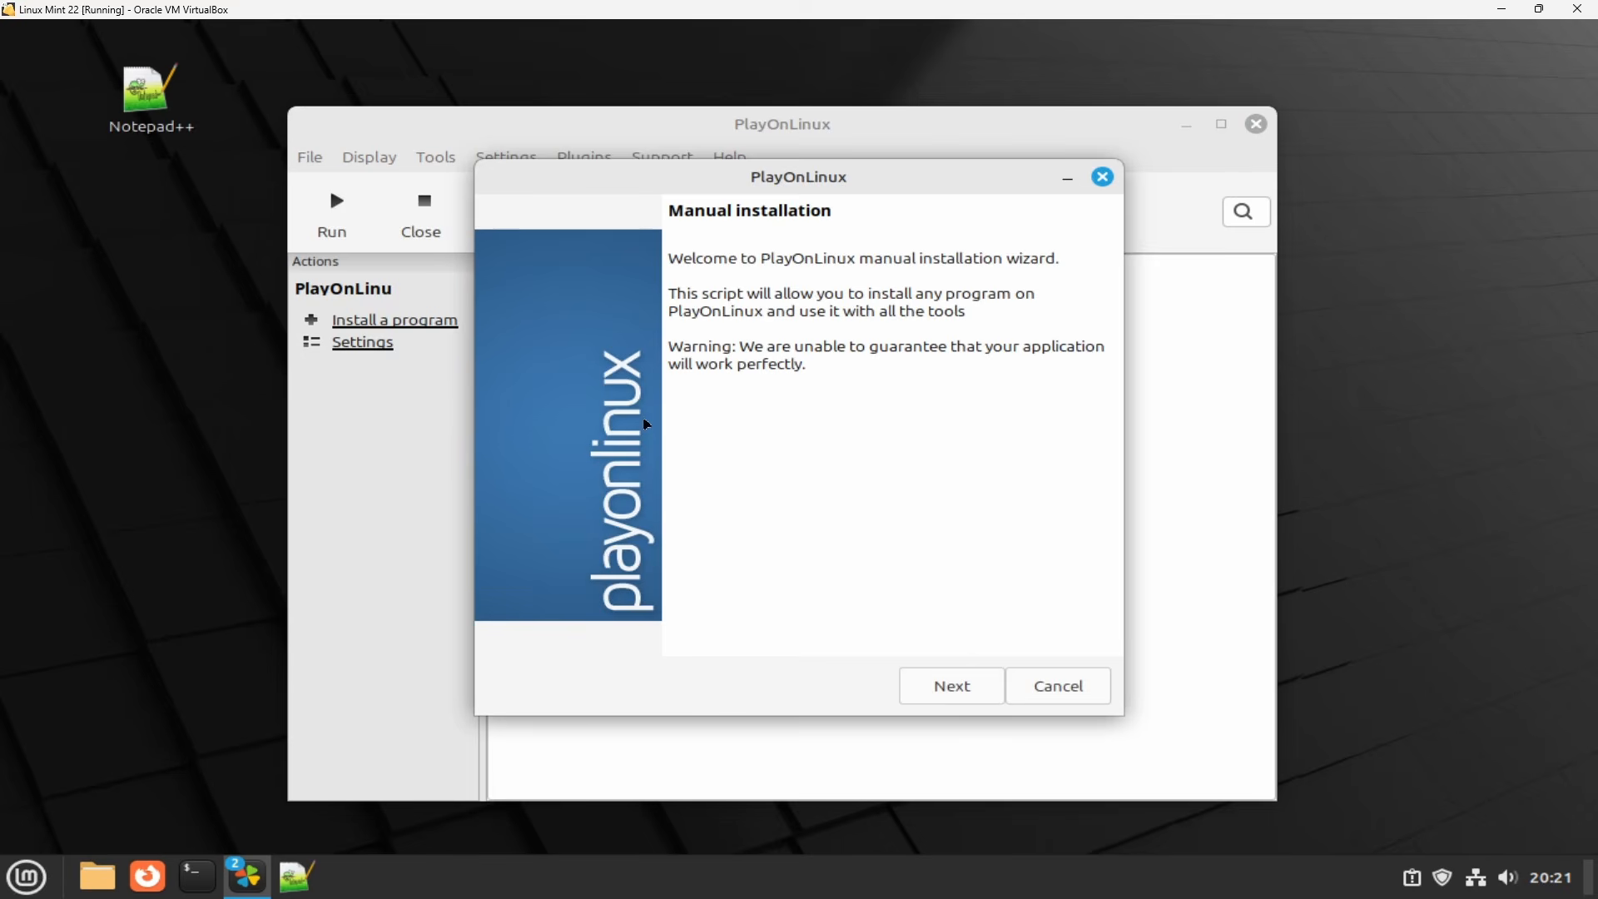
Create a 32 bits windows installation virtual drive named winscp, leaving all pre-installation options unselected.
click(952, 686)
text(winscp)
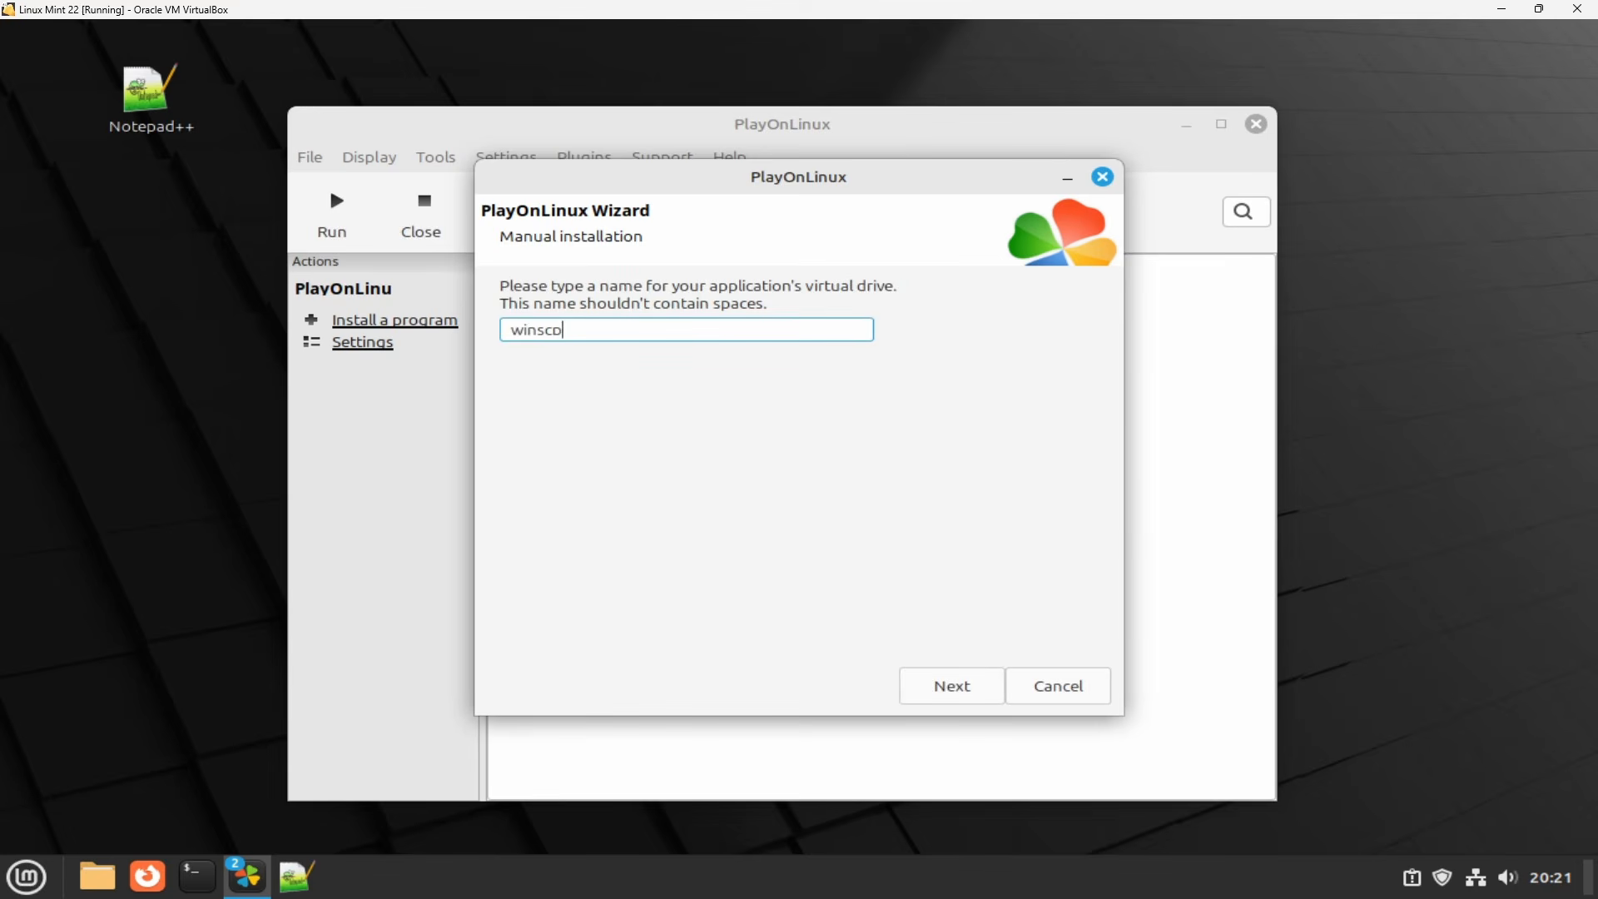
click(928, 685)
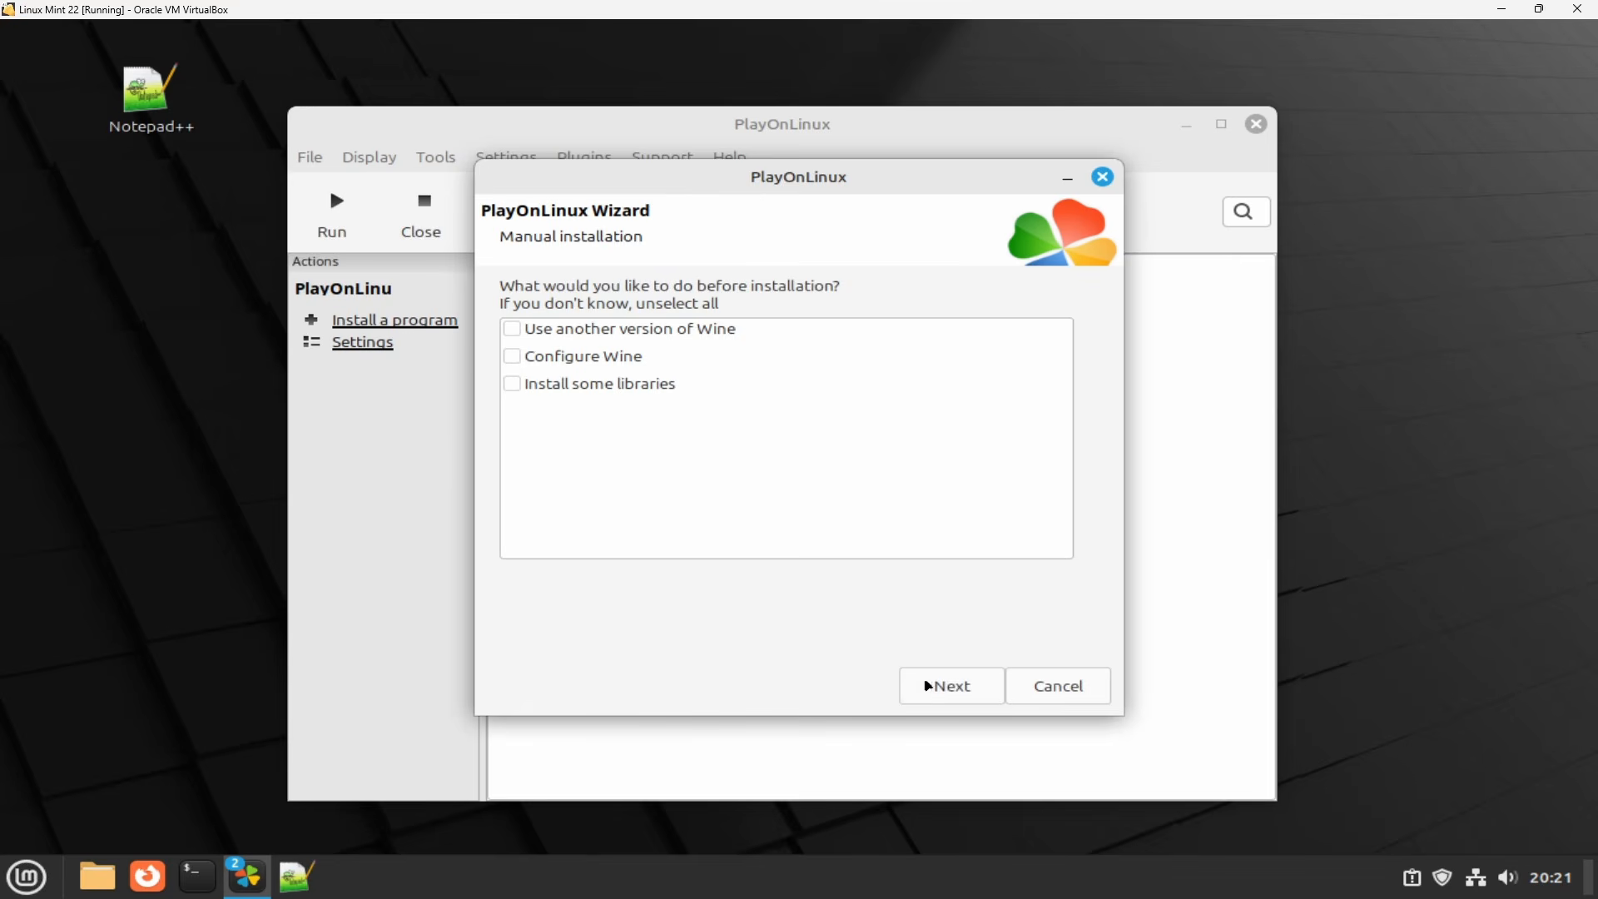
click(964, 689)
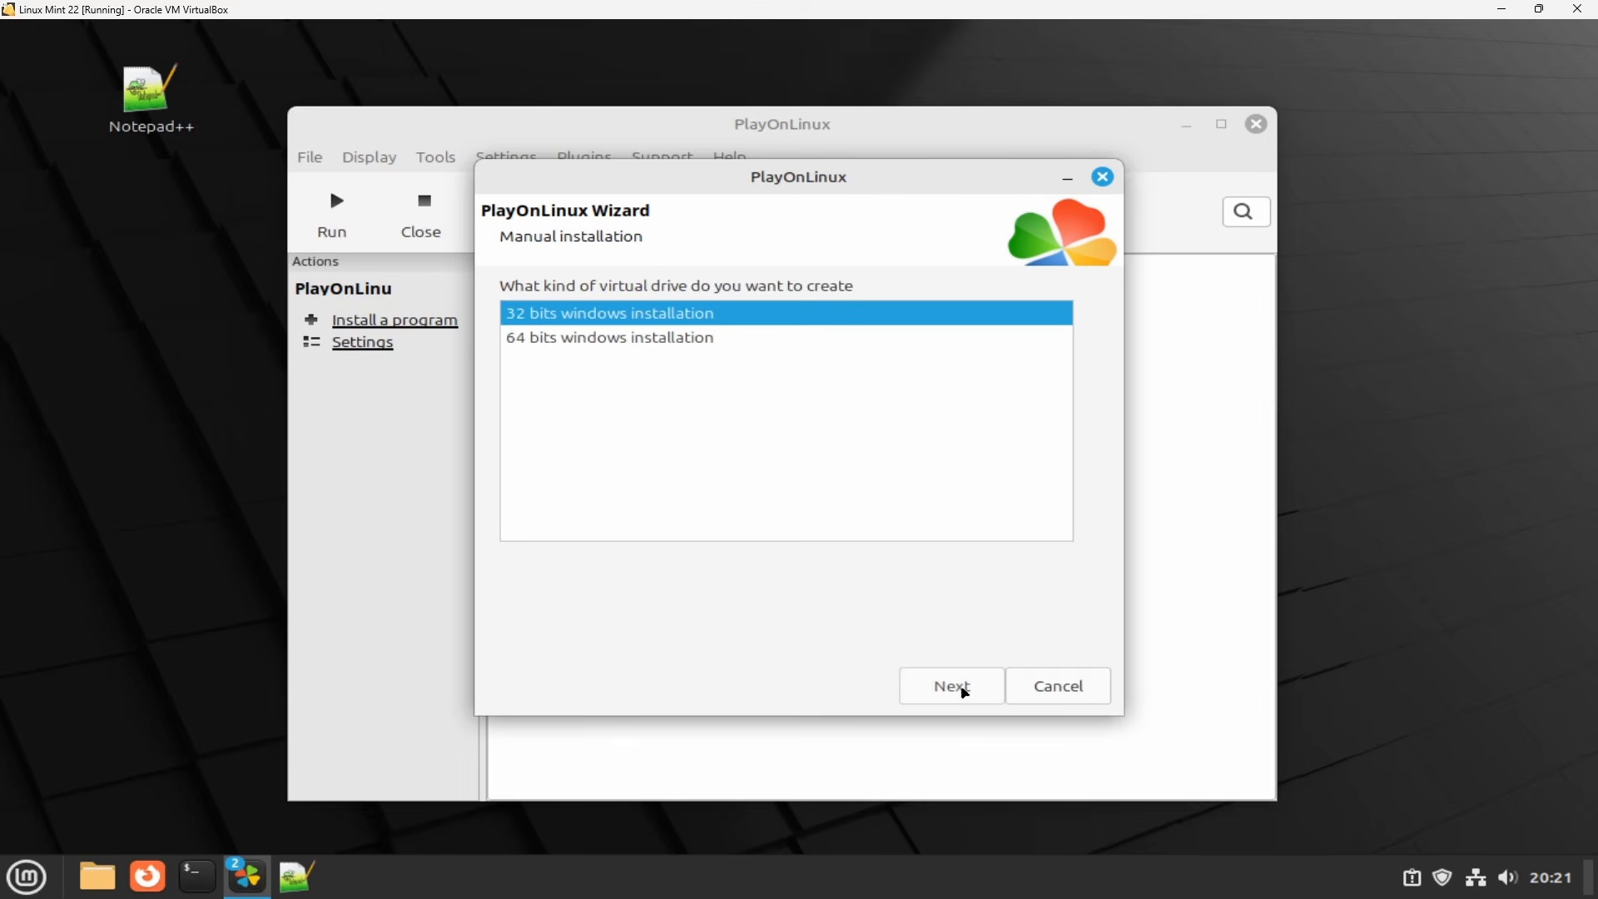
click(964, 689)
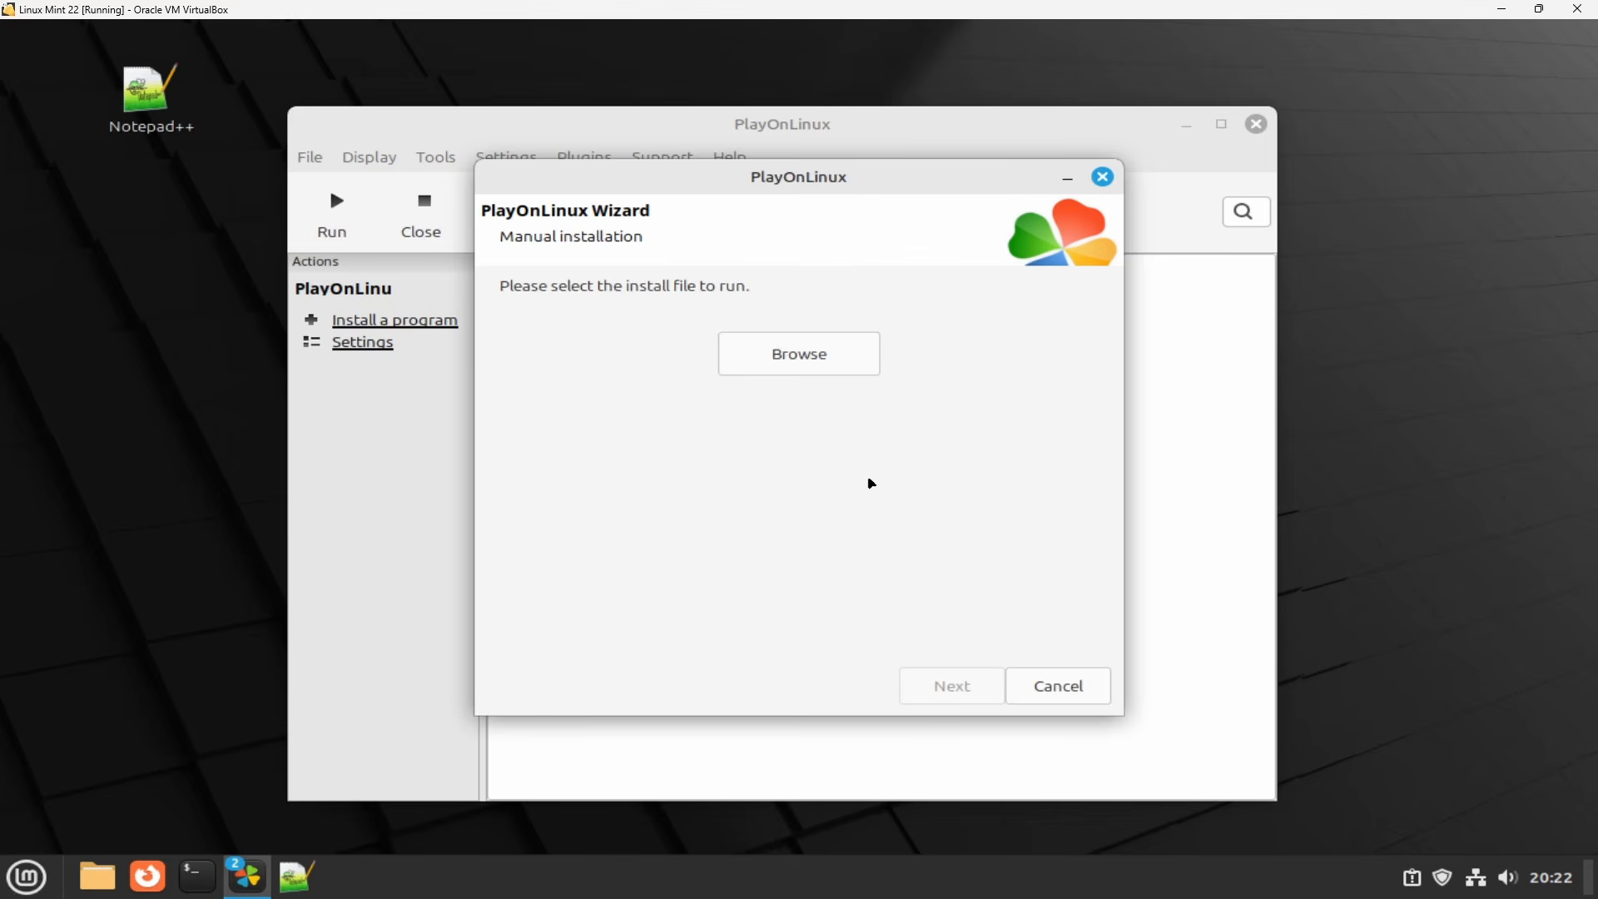
Choose WinSCP-6.3.5-Setup.exe from the Downloads folder as the install file and start its setup.
click(841, 367)
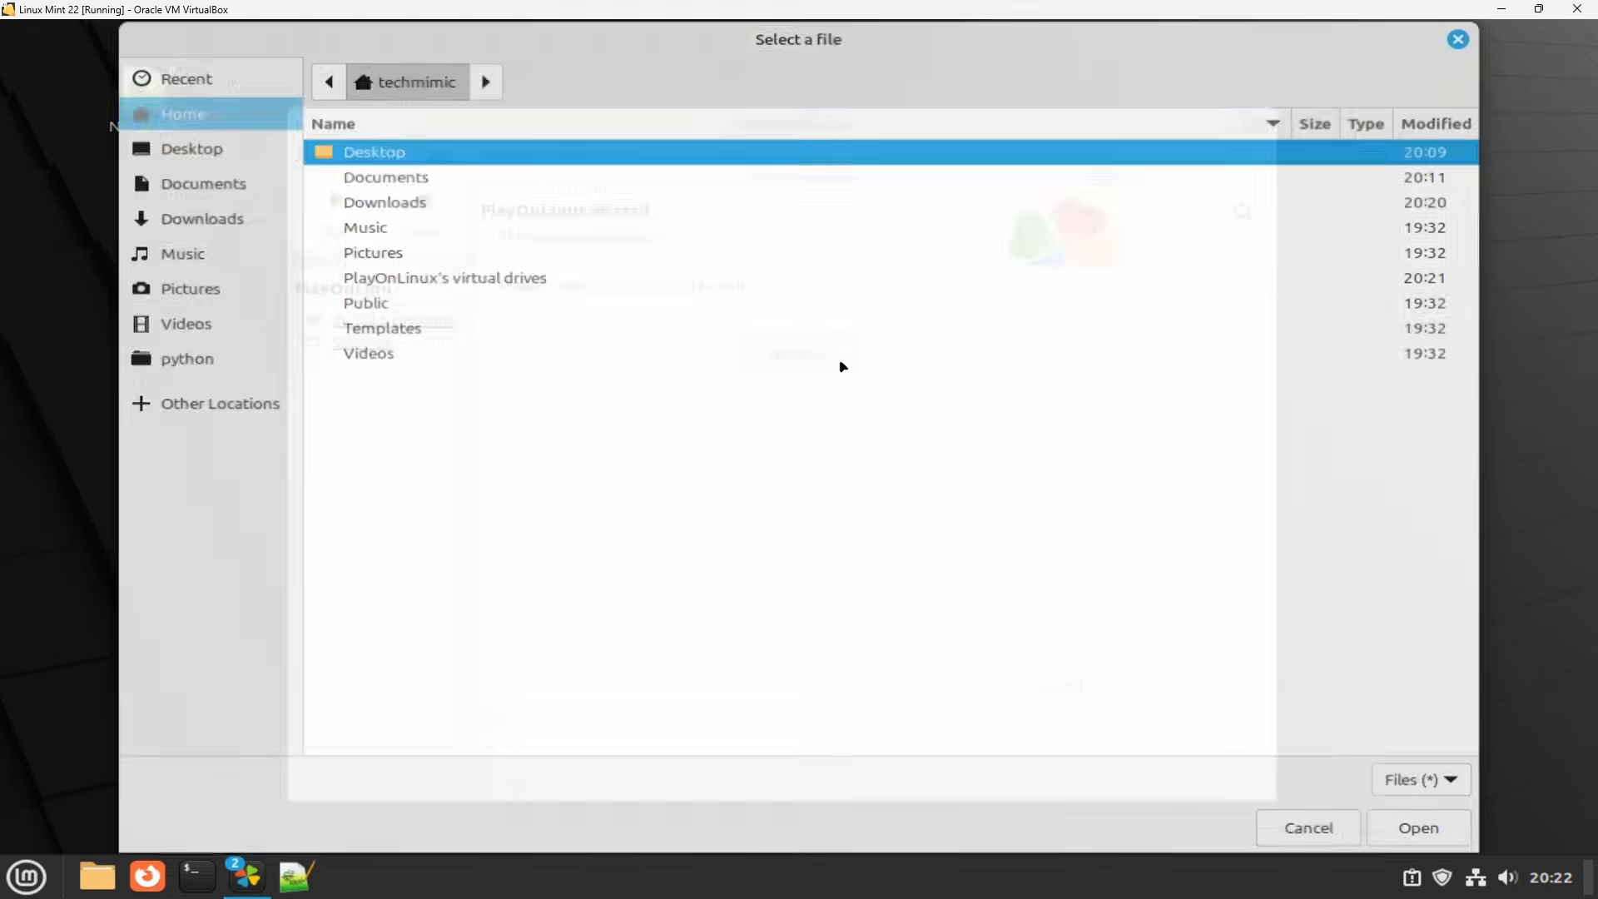
double_click(414, 206)
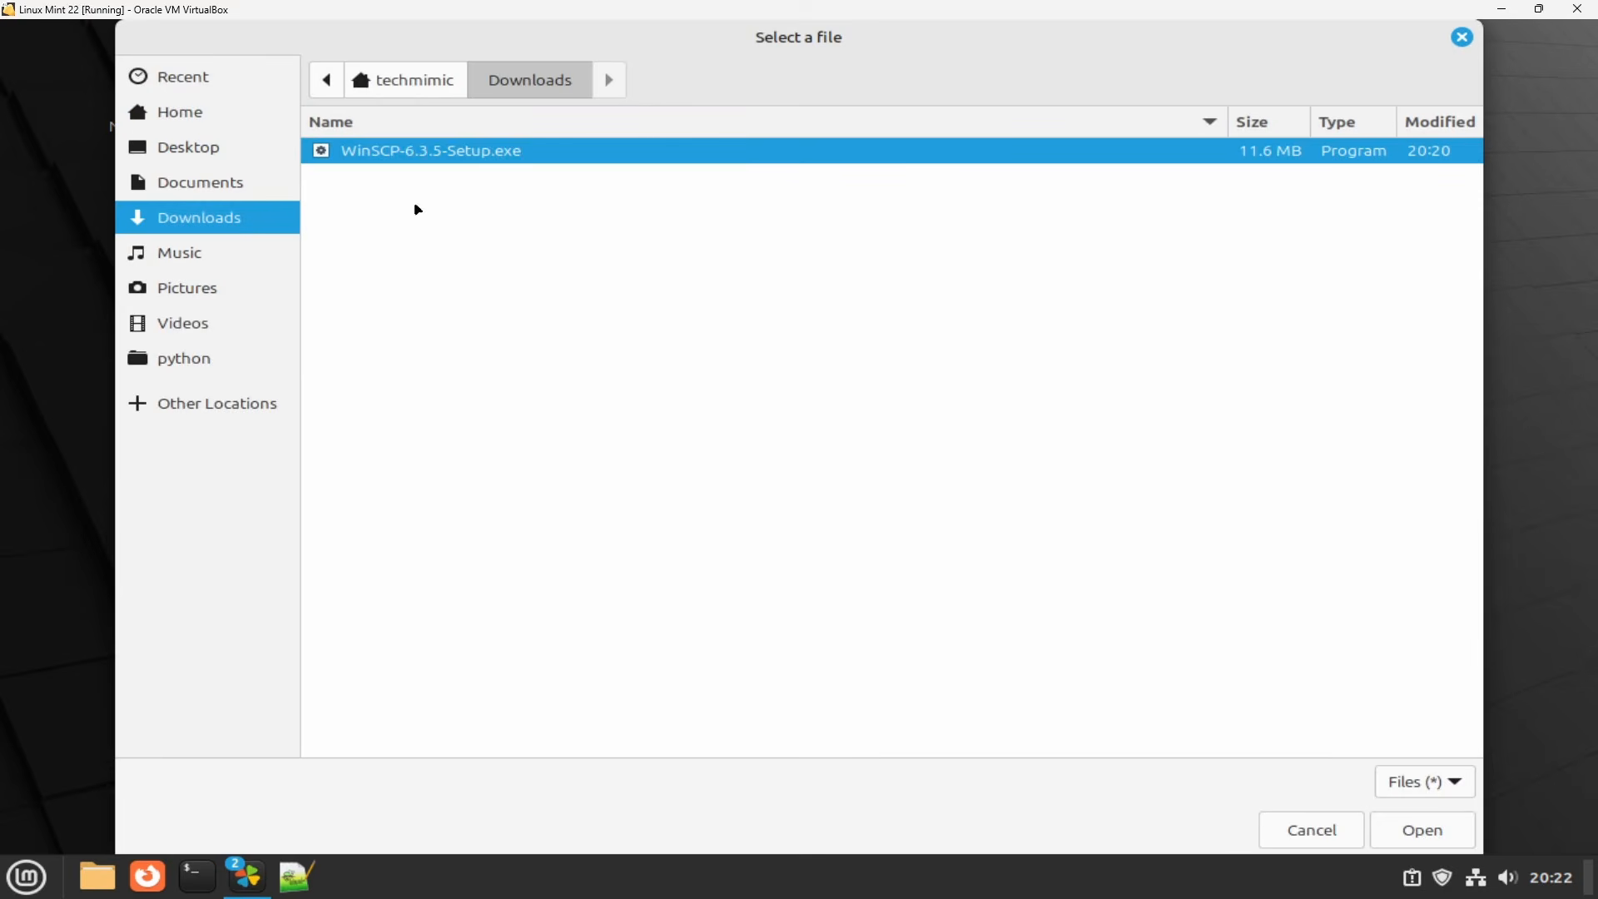
double_click(434, 158)
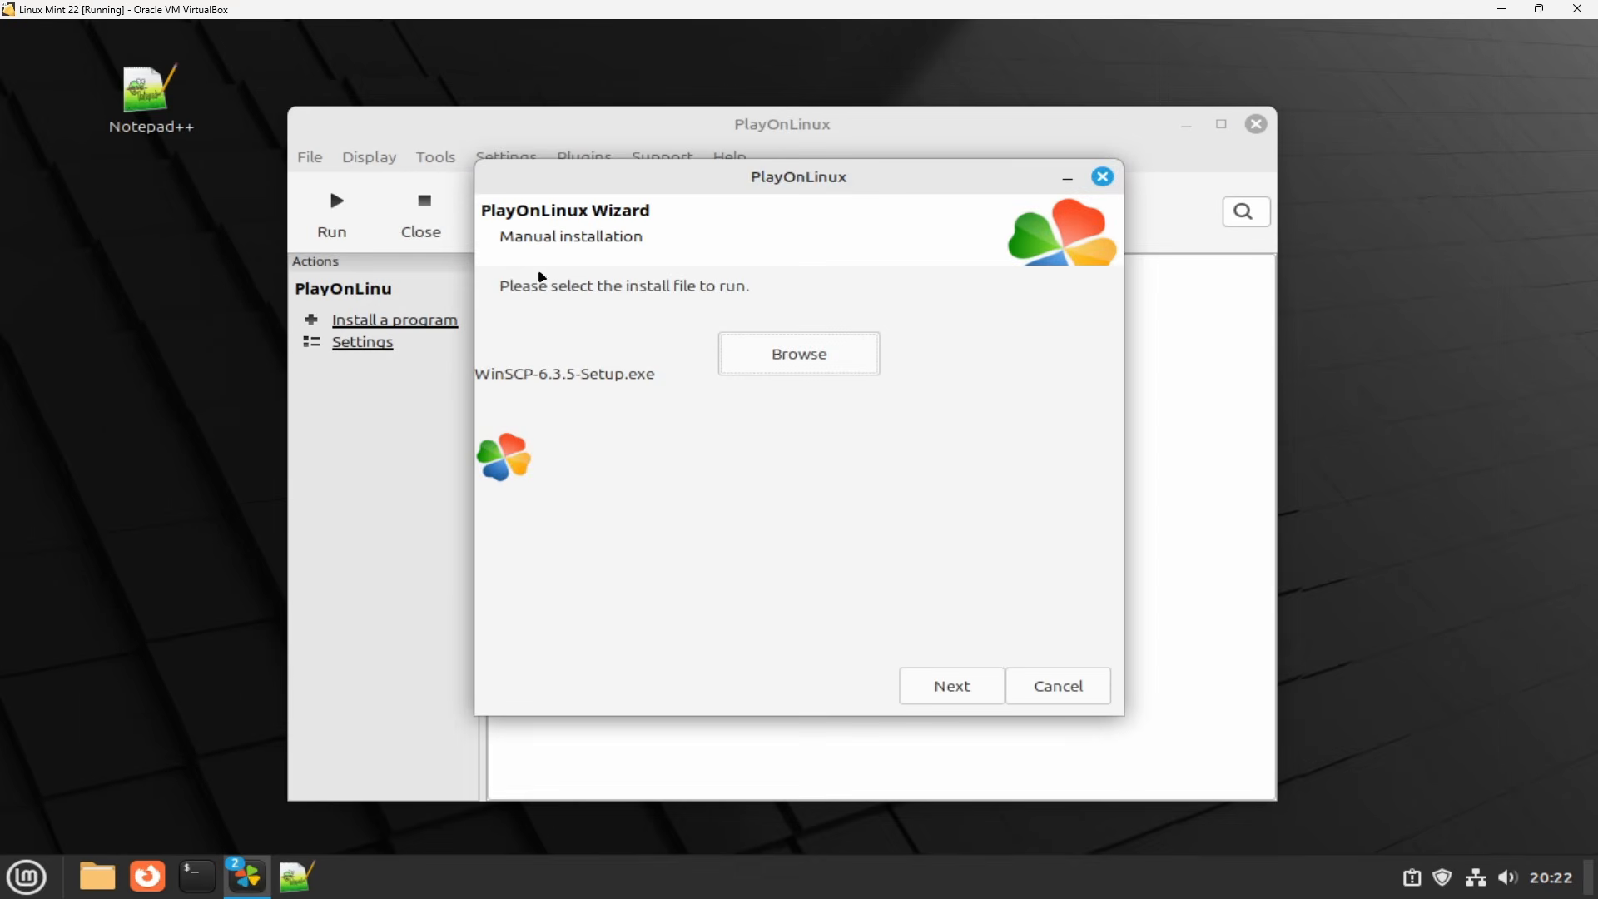
click(959, 688)
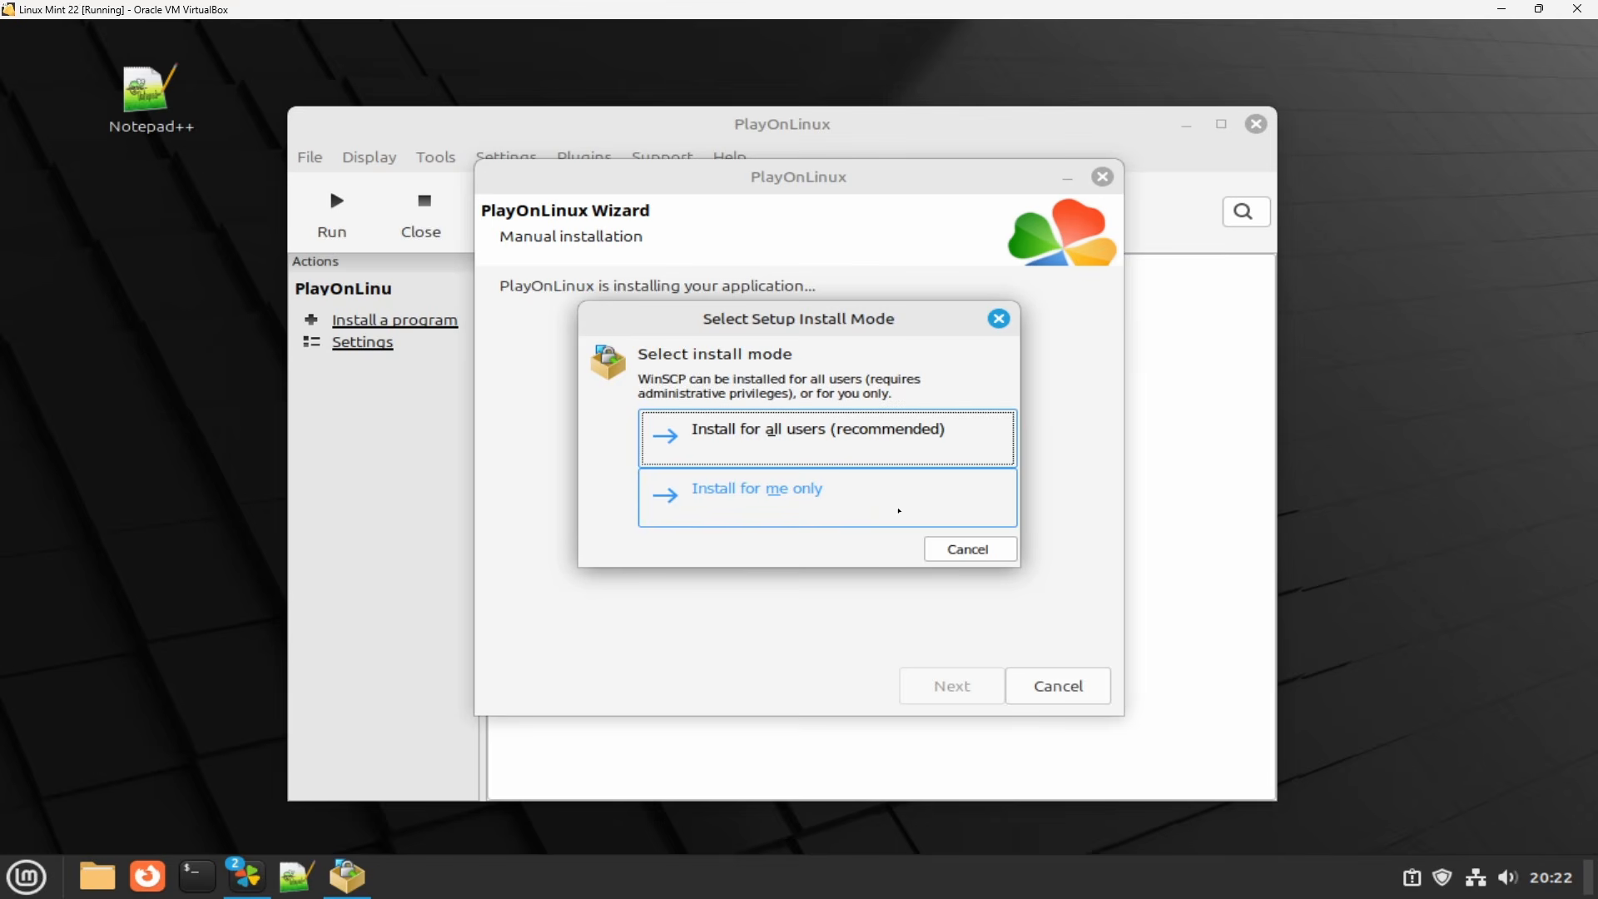
Install WinSCP for all users, accepting the license agreement and keeping the typical installation and Commander interface.
click(815, 439)
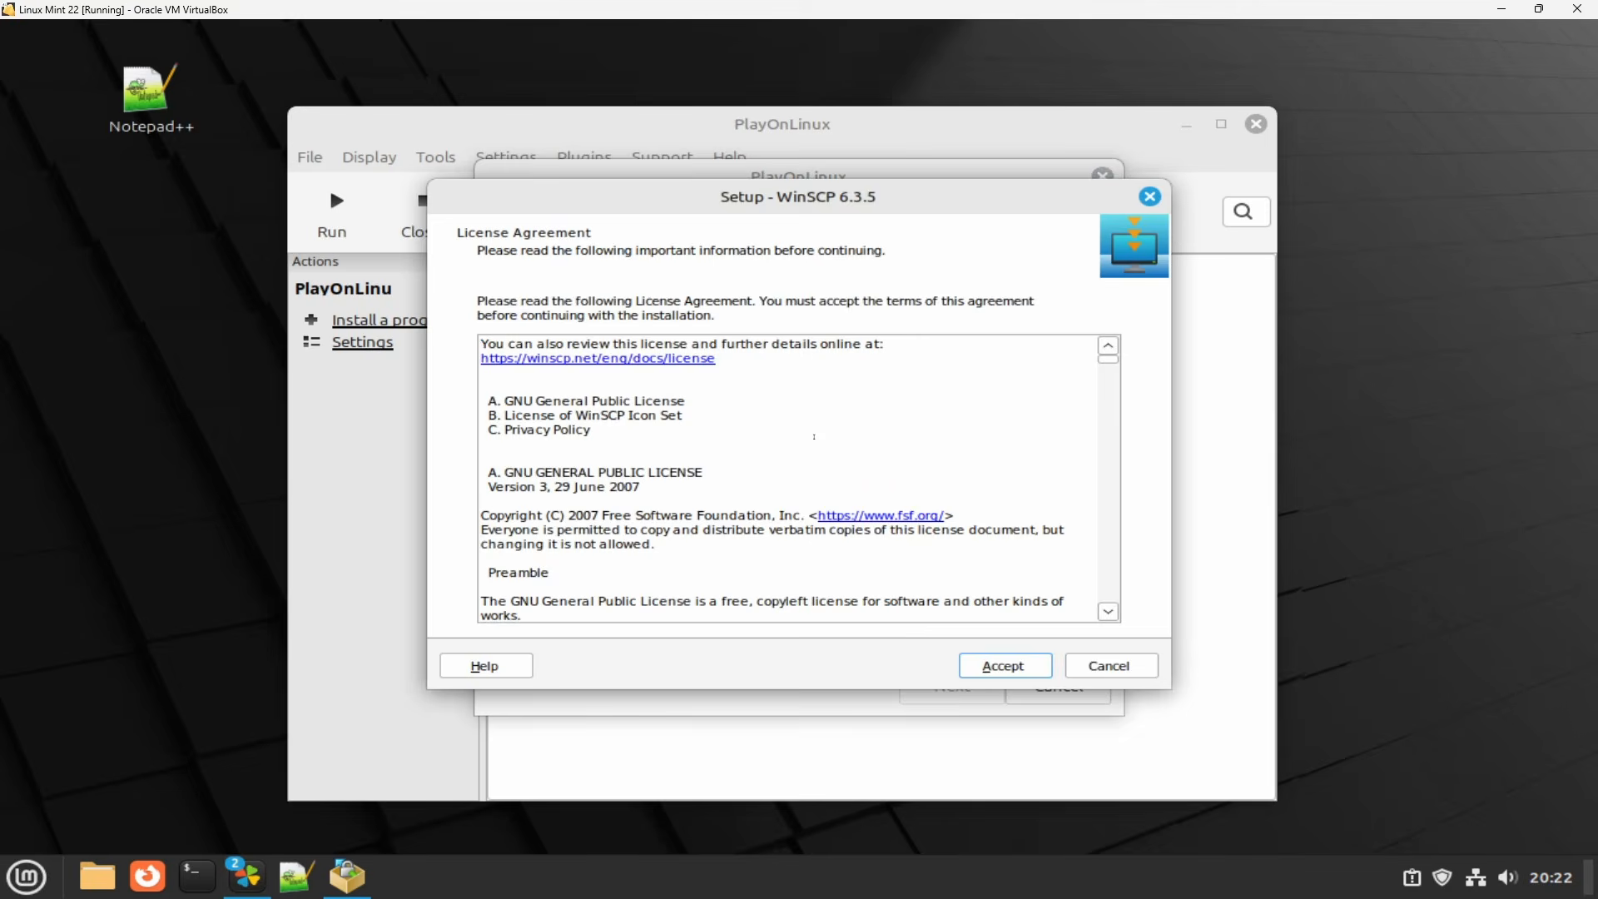
click(1006, 670)
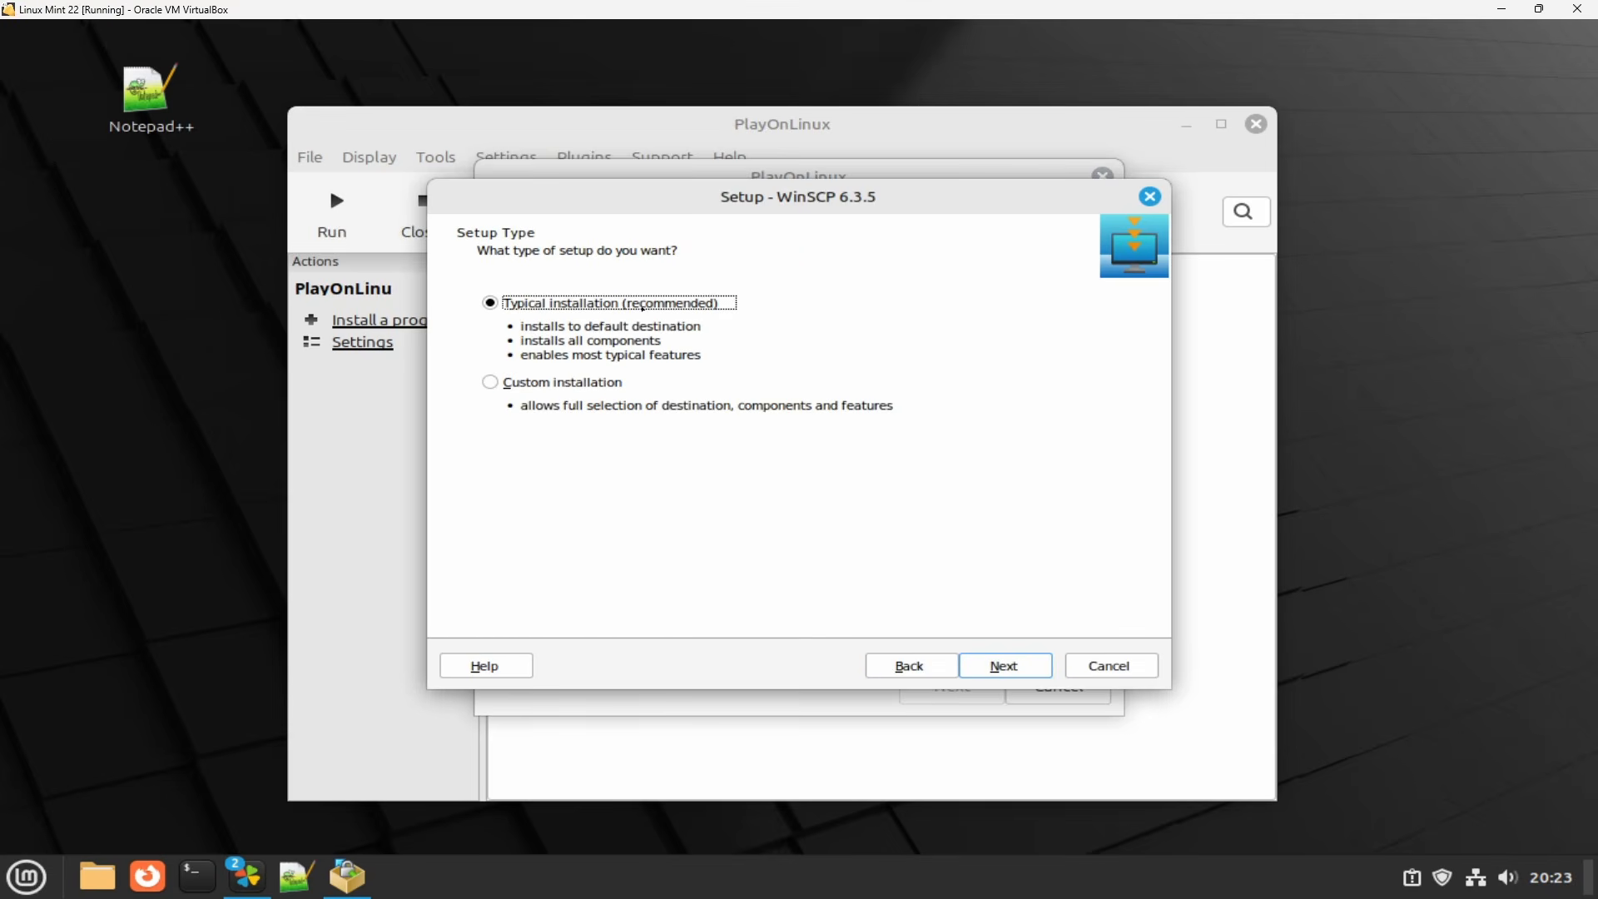
click(1001, 667)
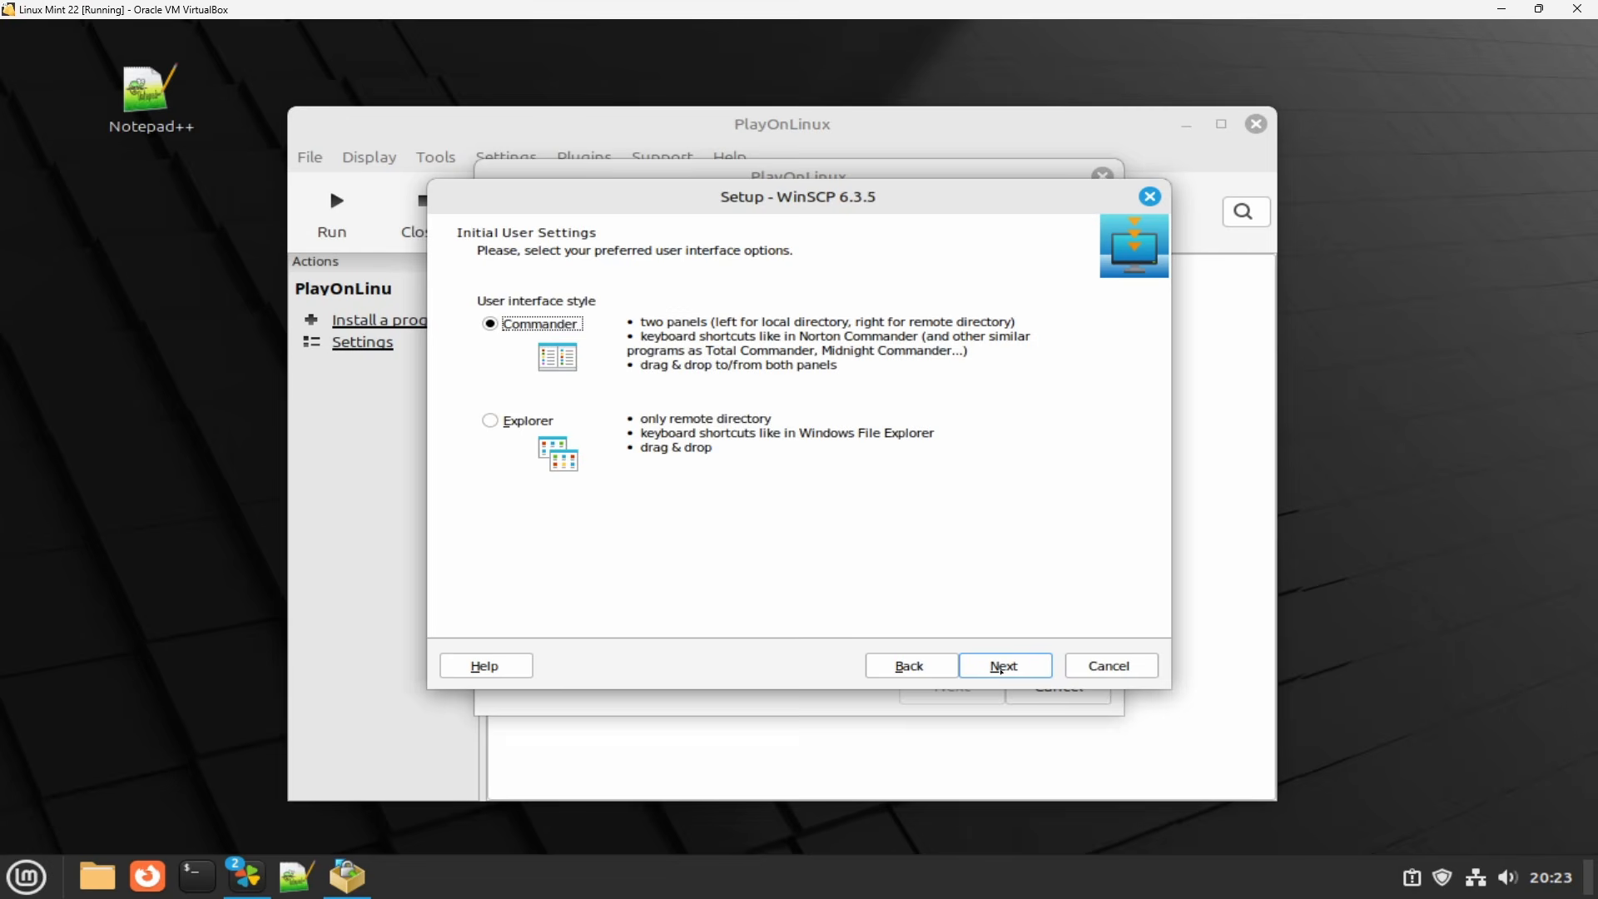
click(1001, 668)
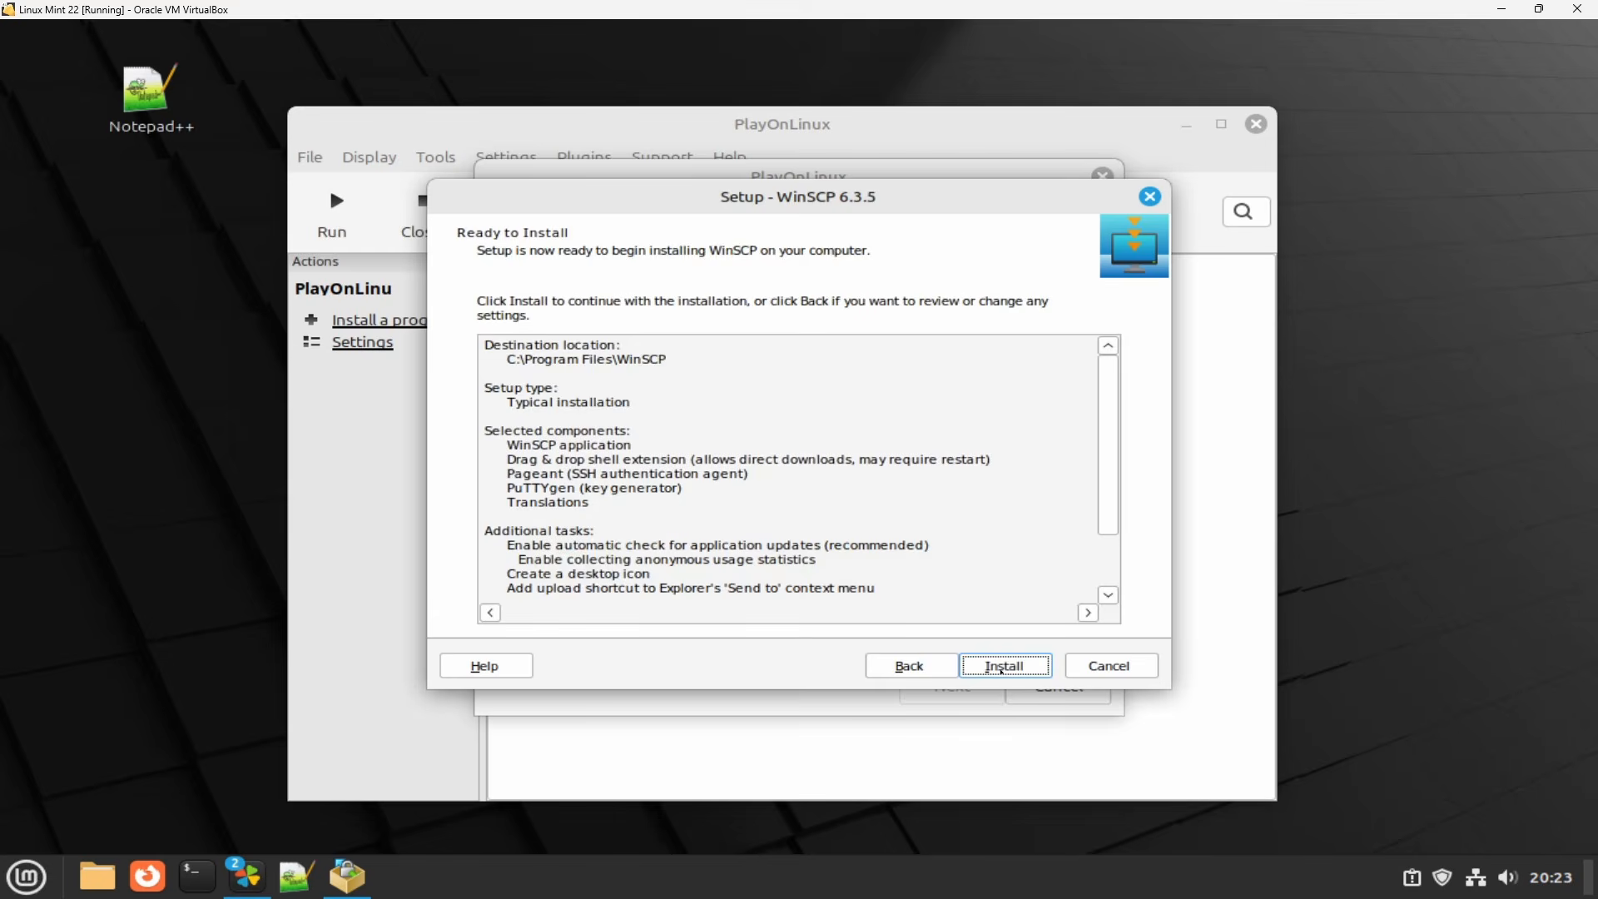
click(1001, 667)
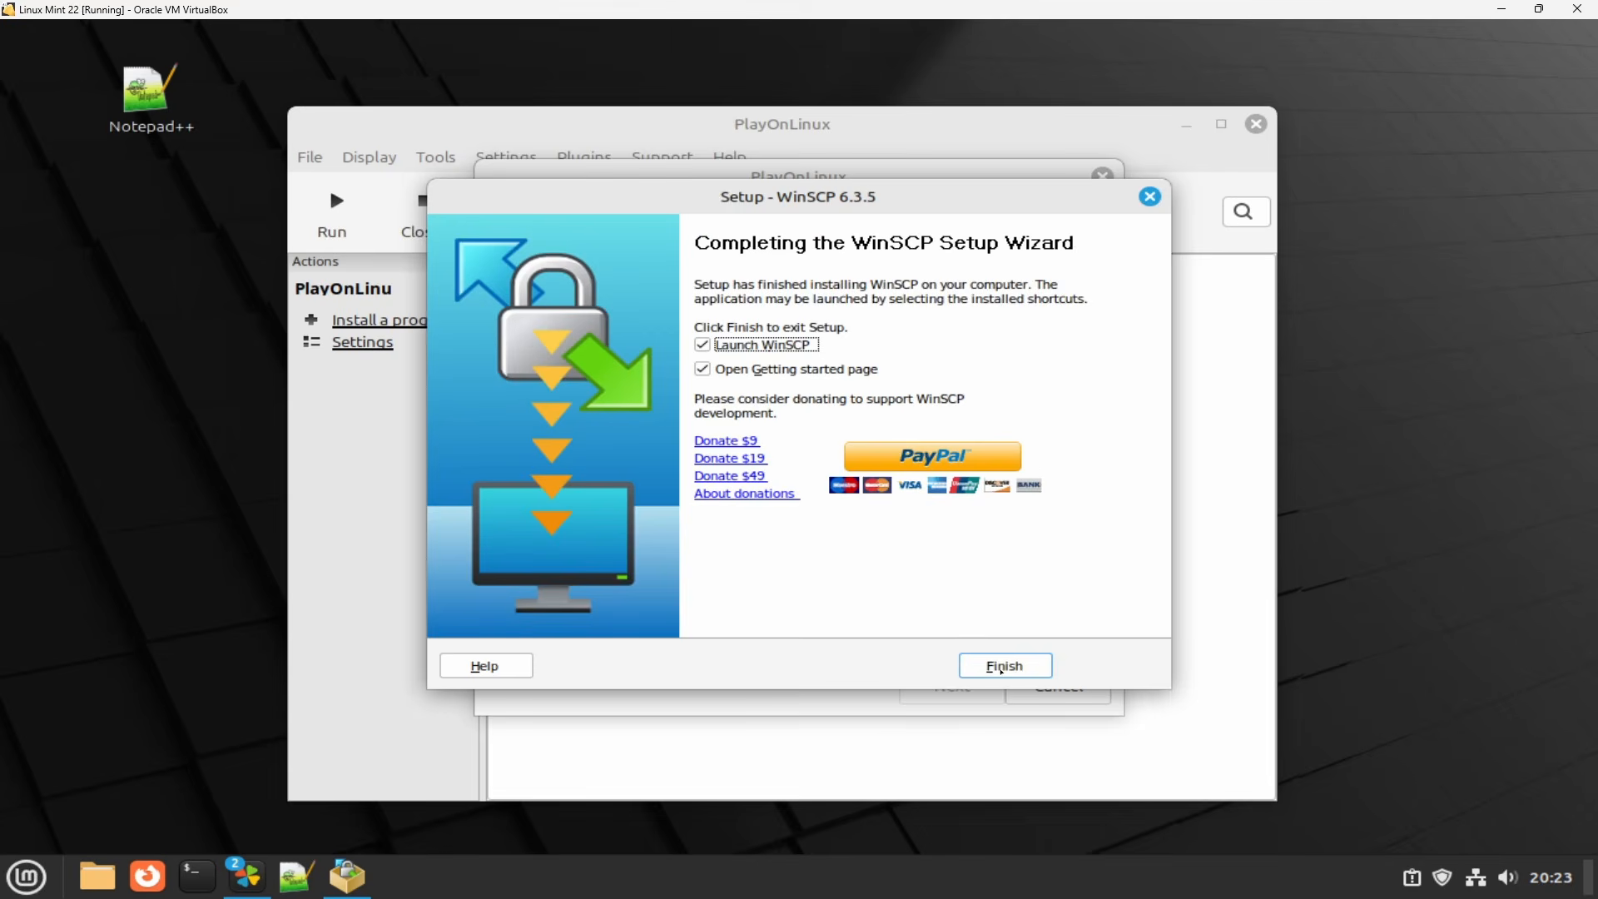
Finish the WinSCP setup with launching the program and opening the Getting started page both deselected.
click(742, 370)
click(740, 347)
click(1004, 666)
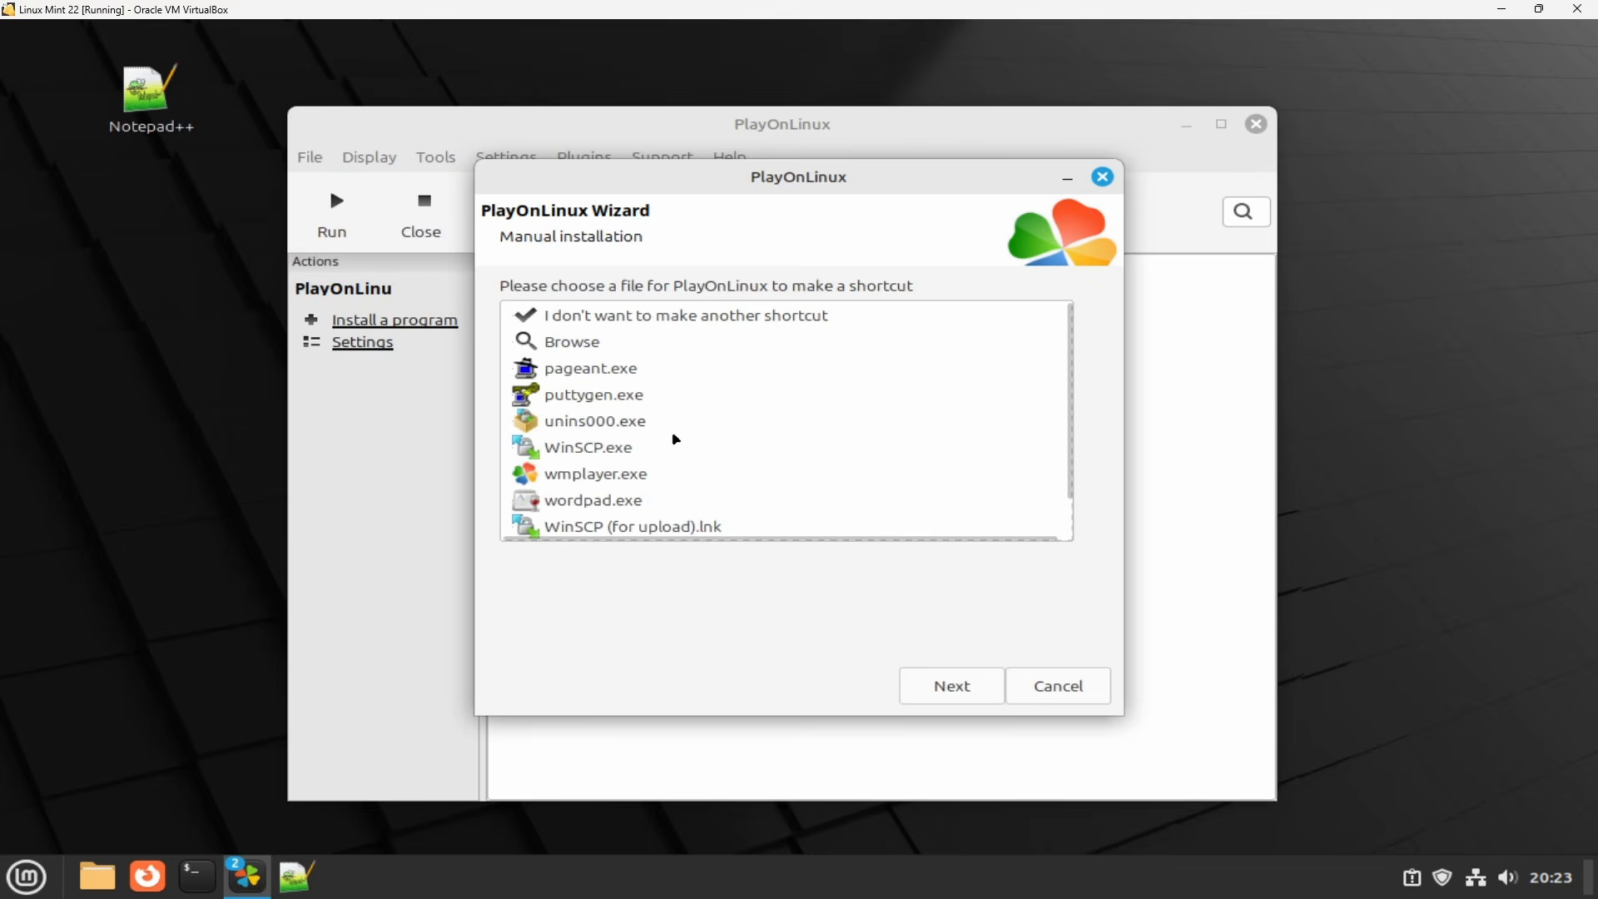
Create a shortcut named WinSCP for WinSCP.exe and finish the wizard without making another shortcut.
click(620, 458)
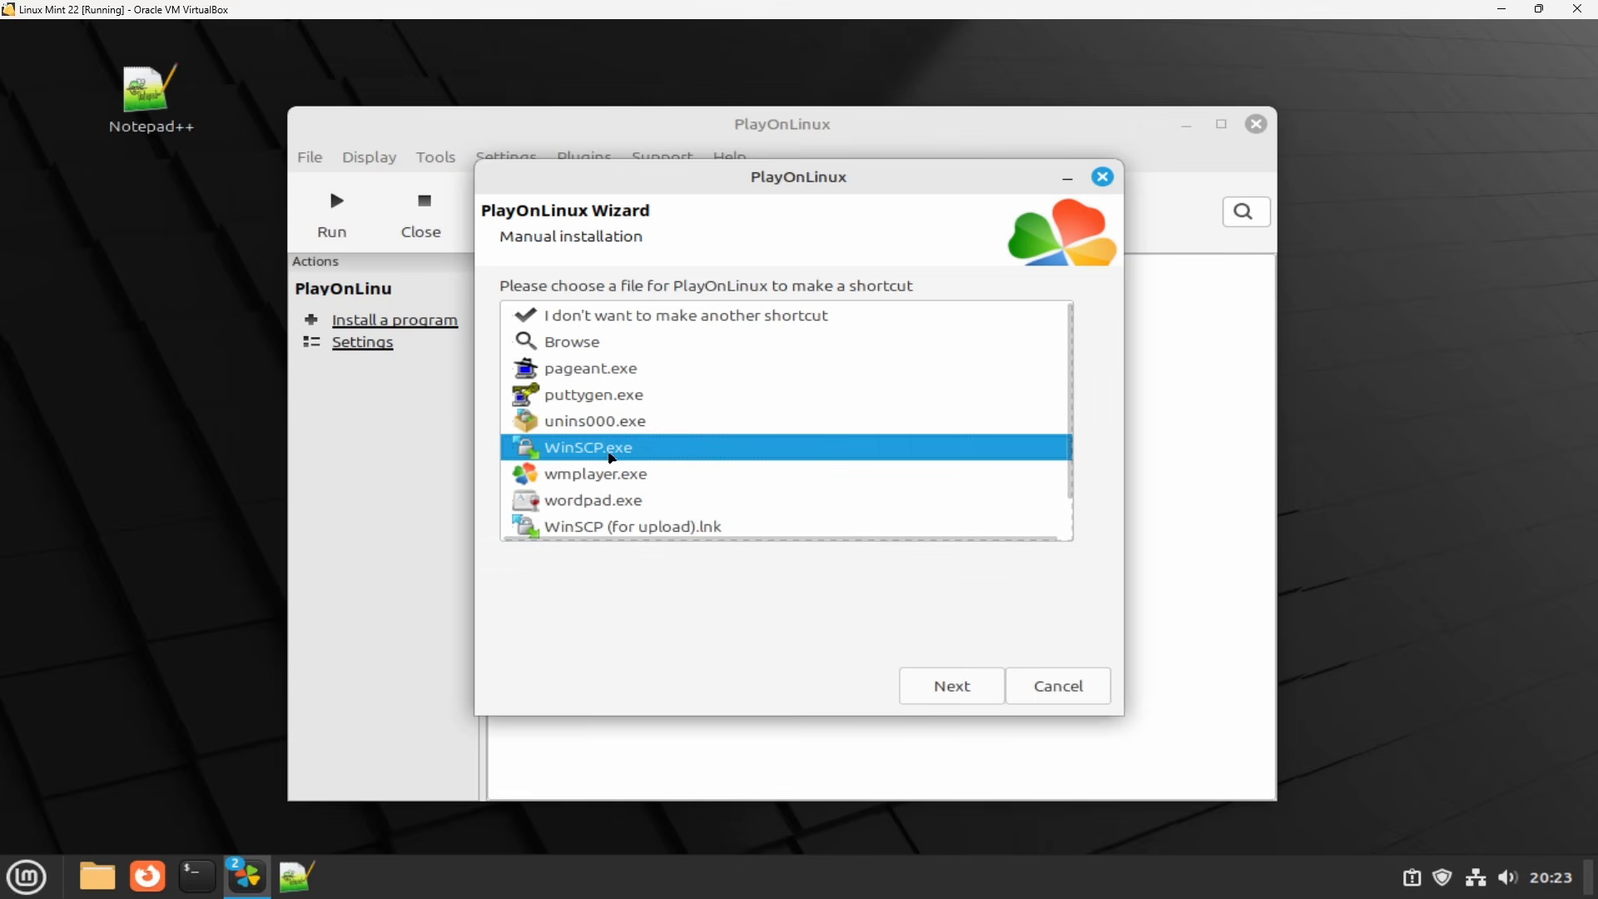
click(974, 692)
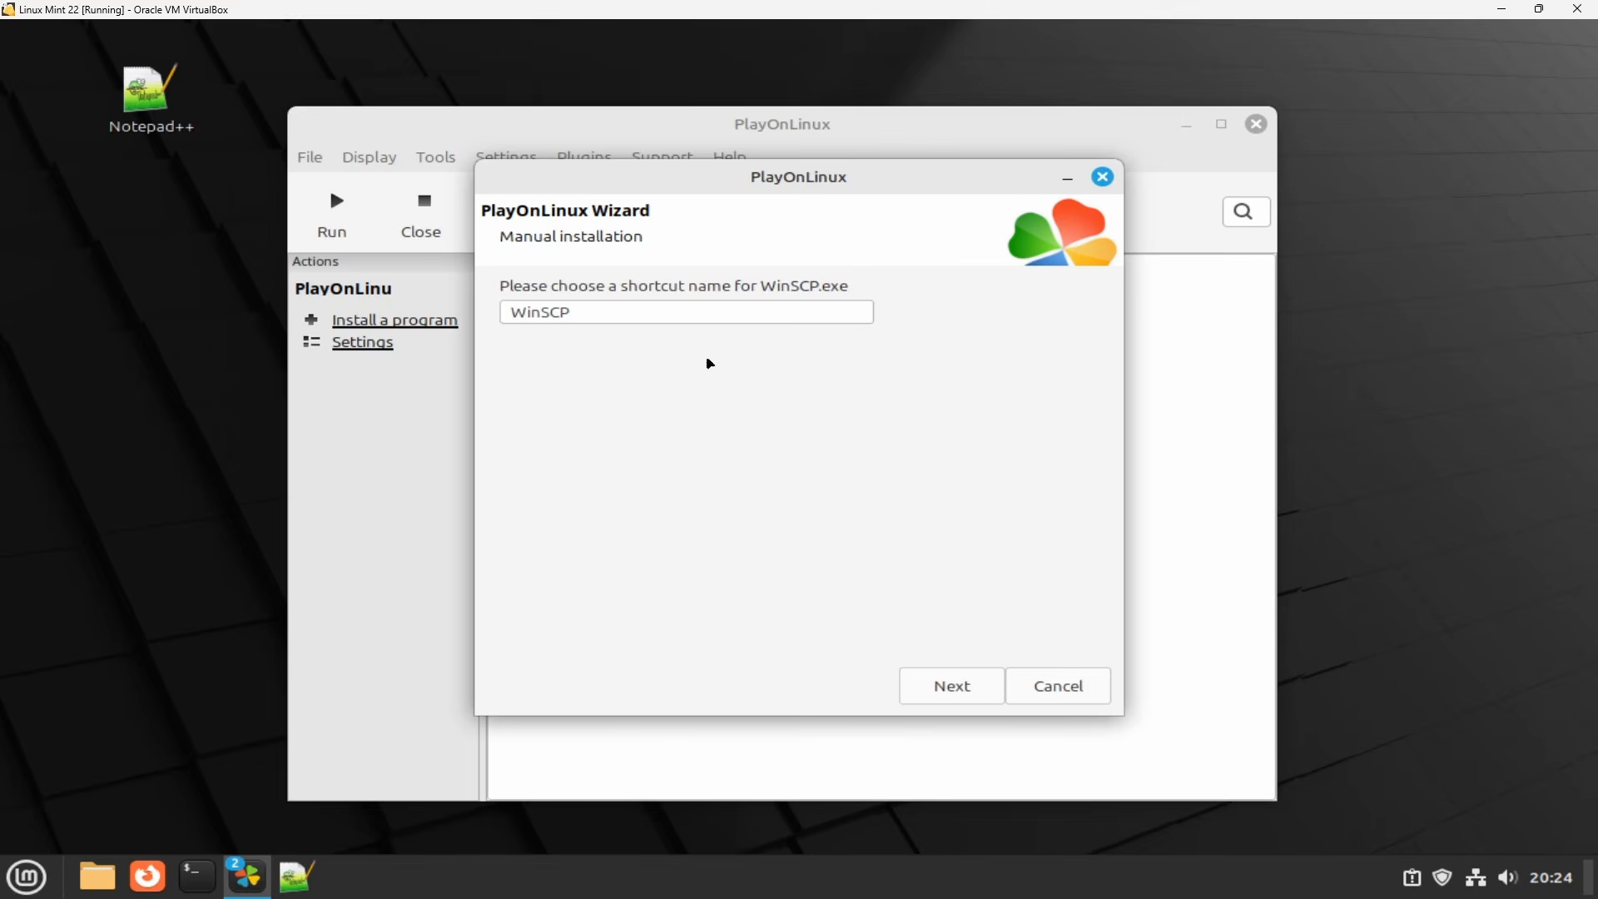
click(958, 690)
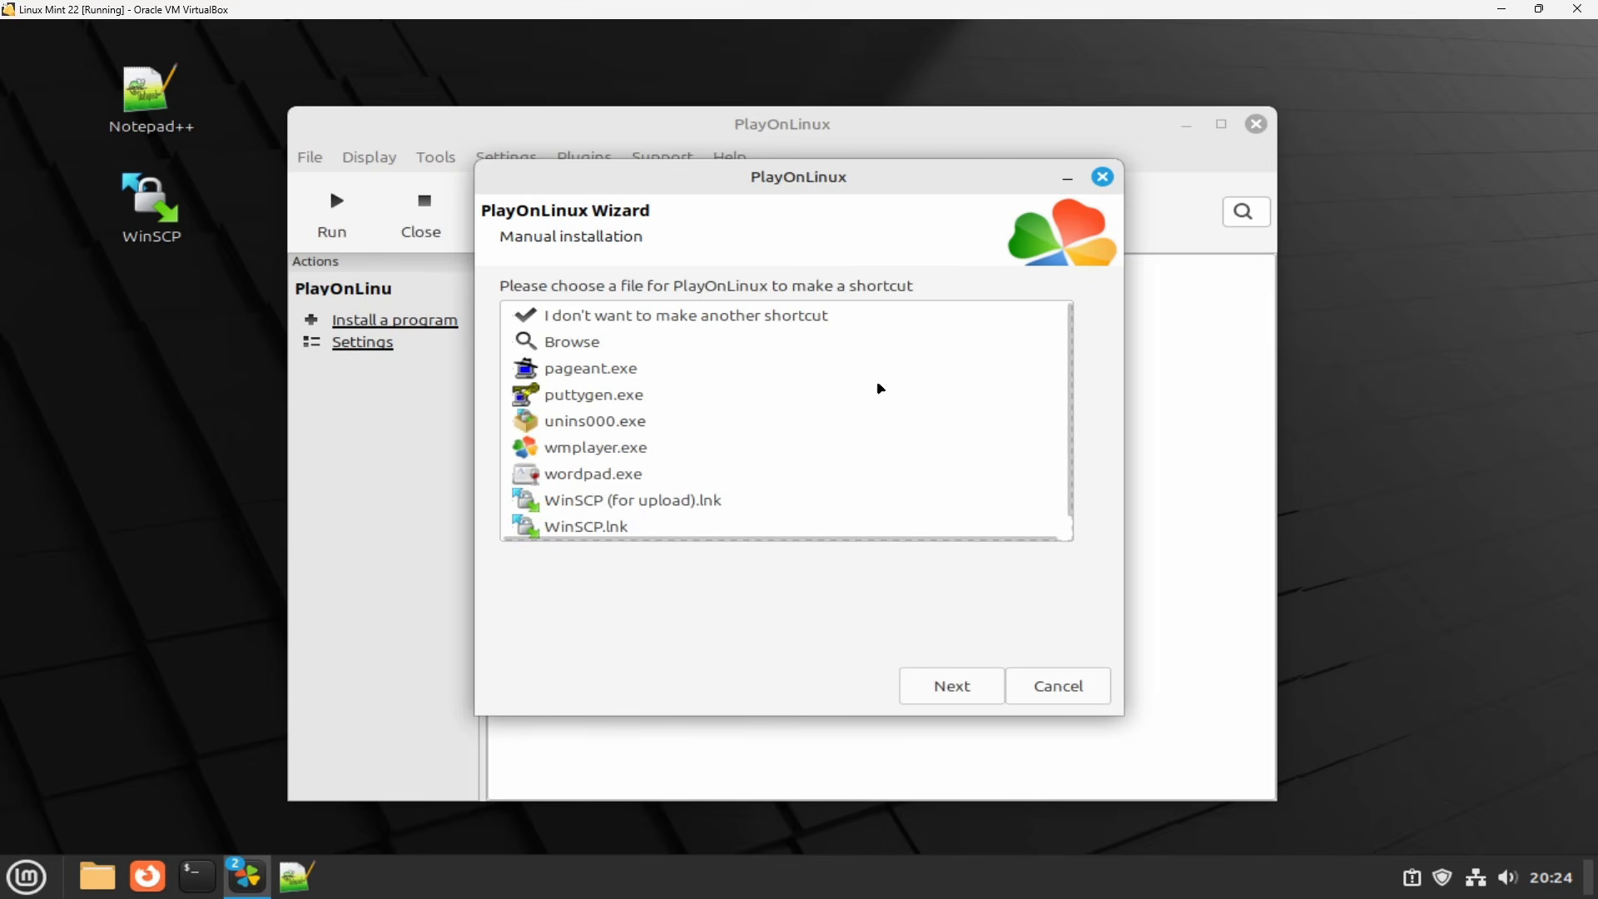
click(762, 318)
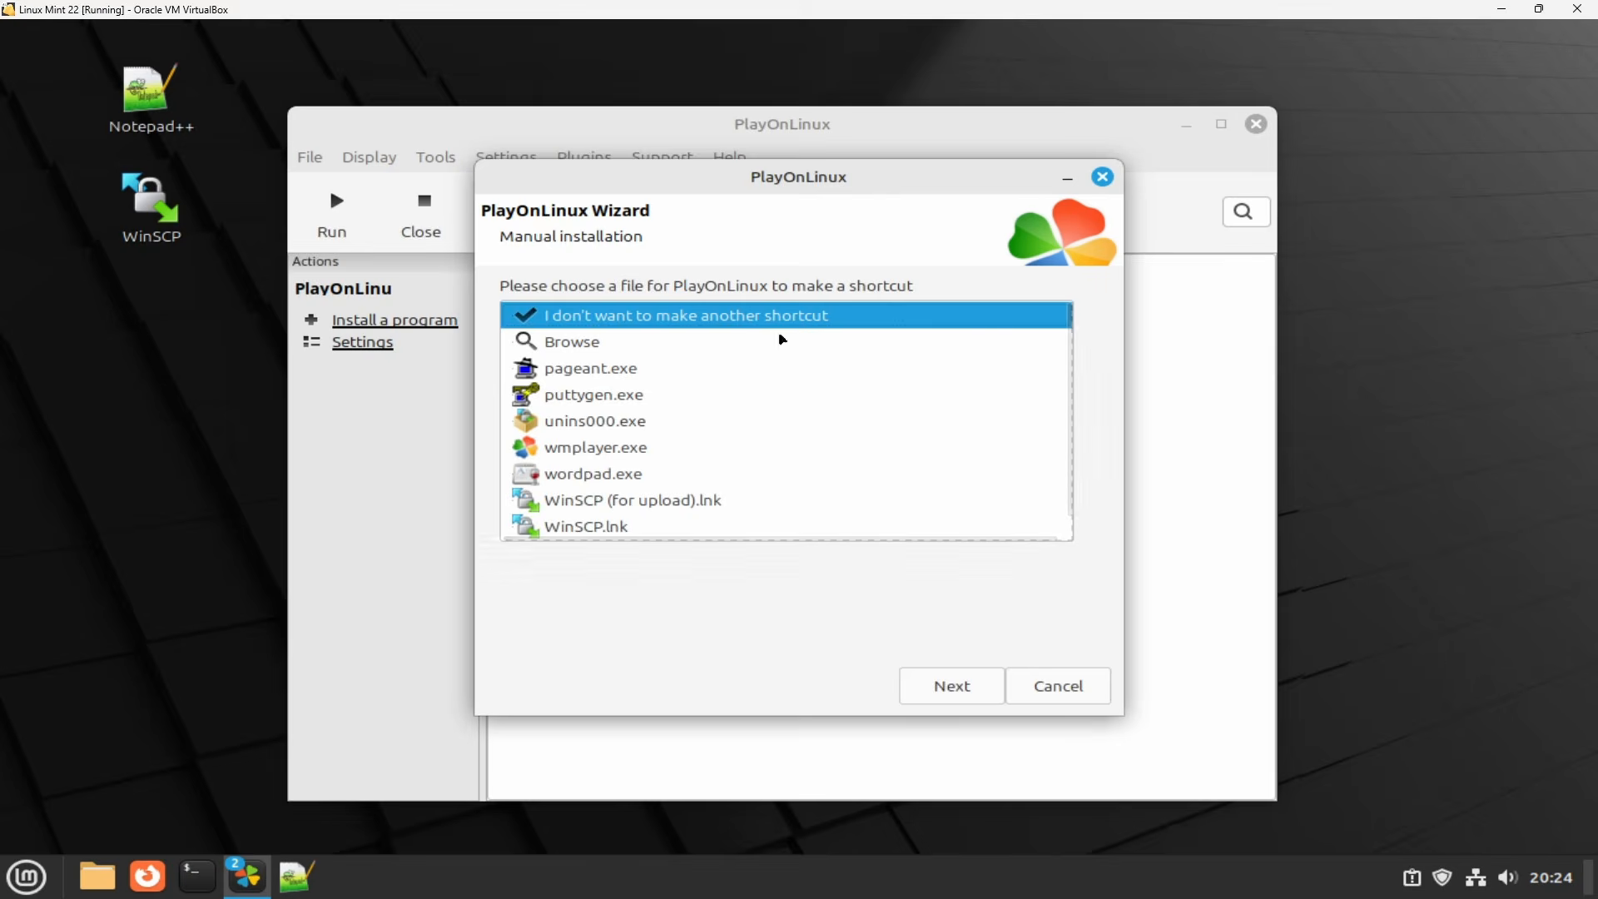
click(946, 687)
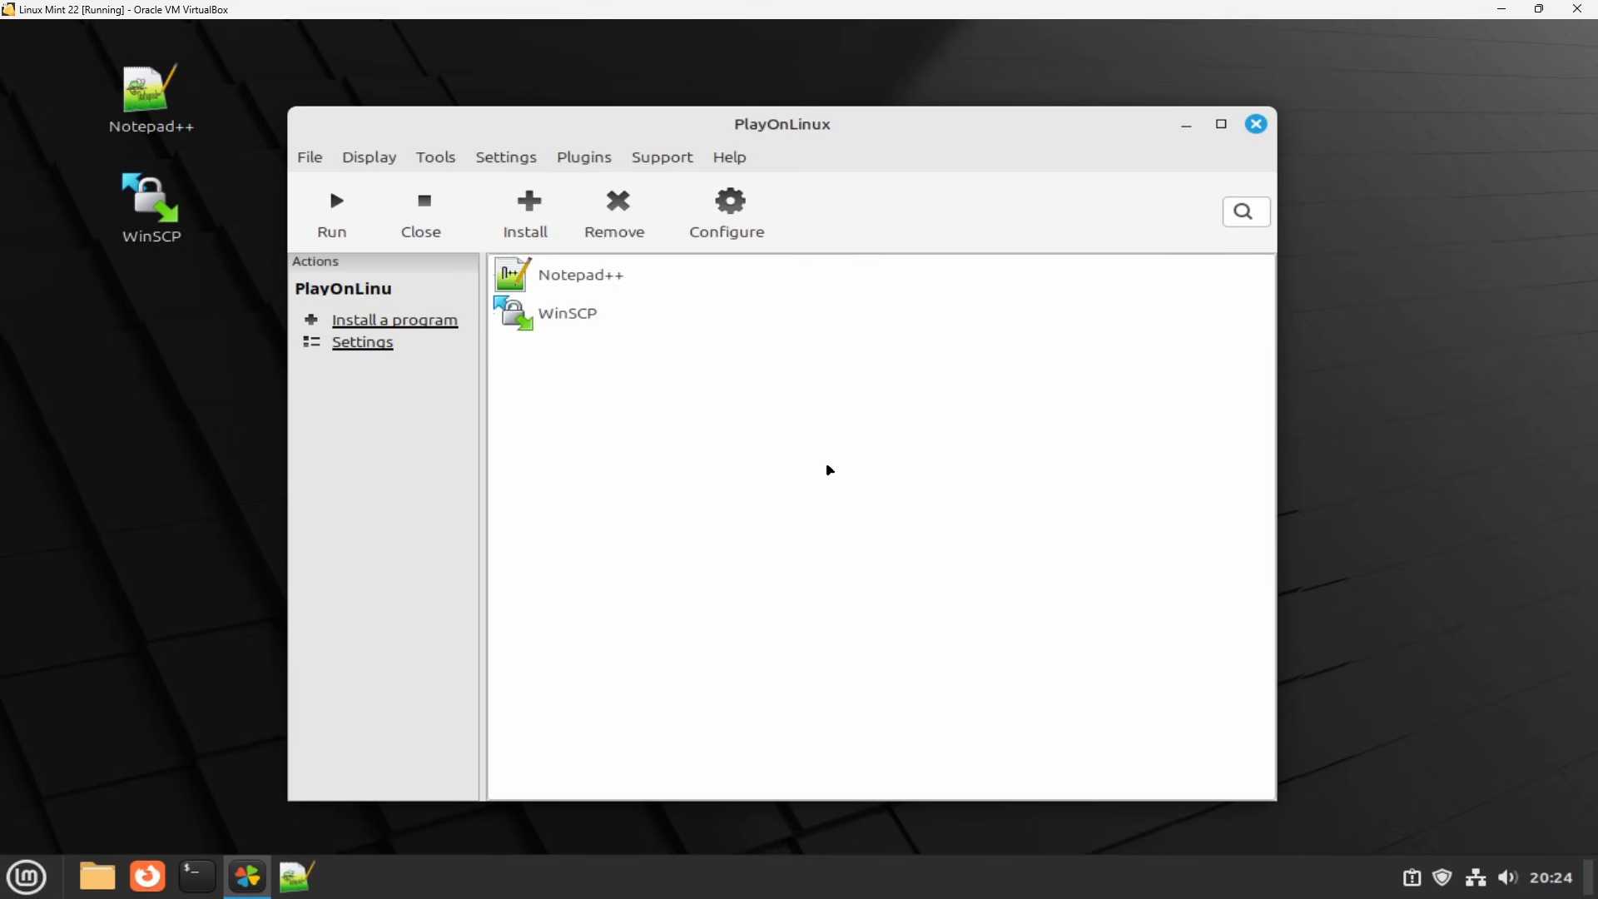
Run the installed WinSCP from PlayOnLinux and close its Login dialog.
click(567, 317)
click(335, 204)
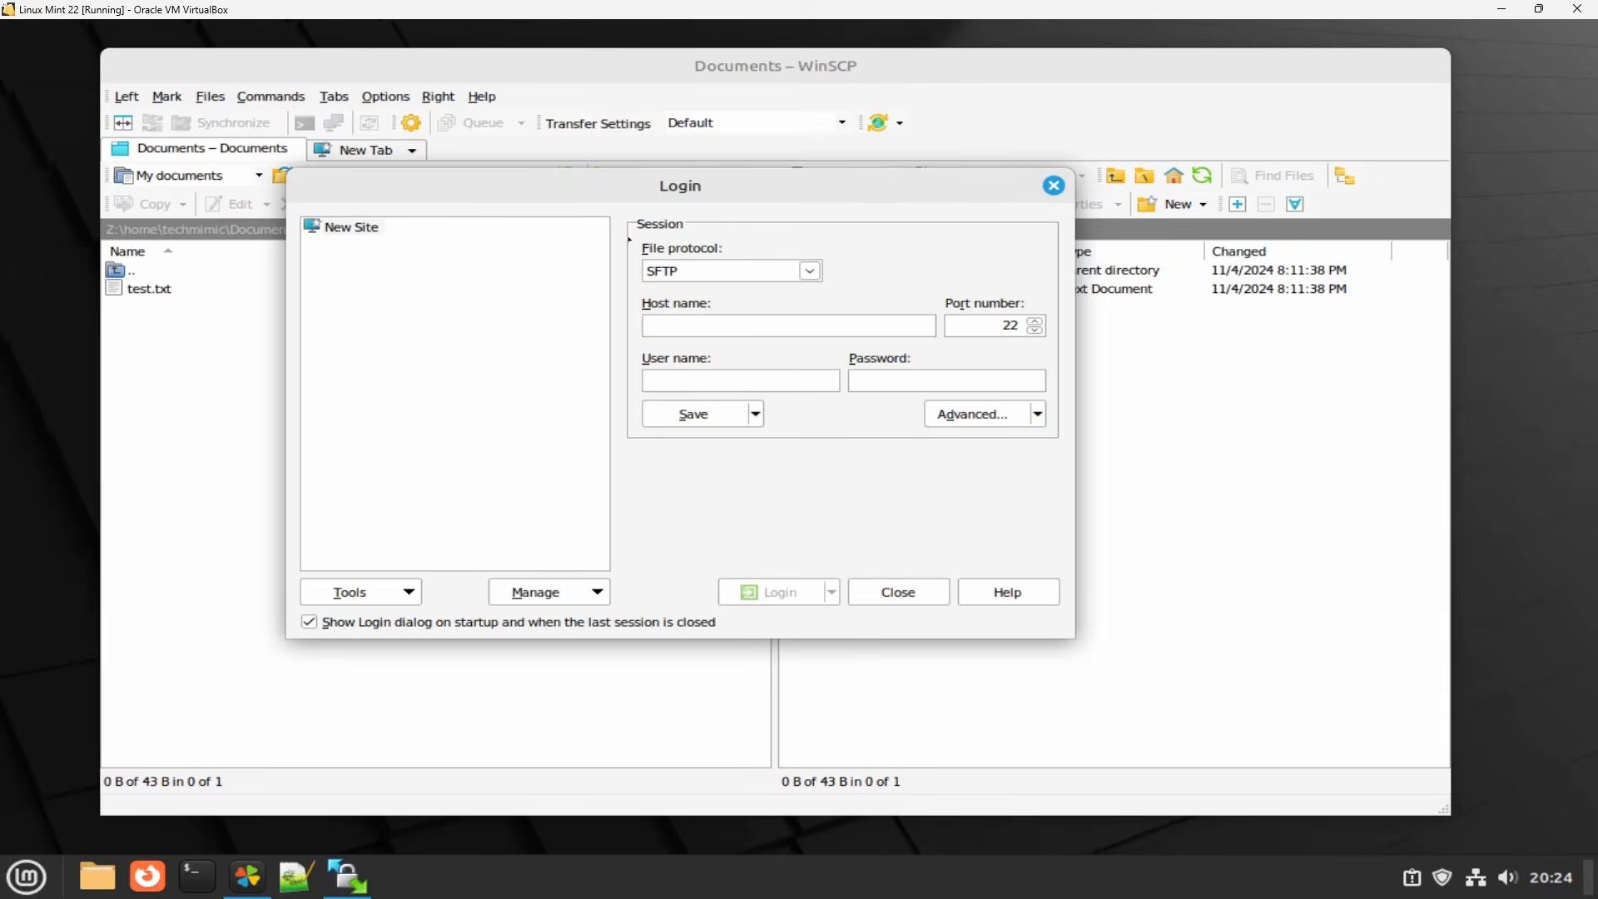
click(901, 592)
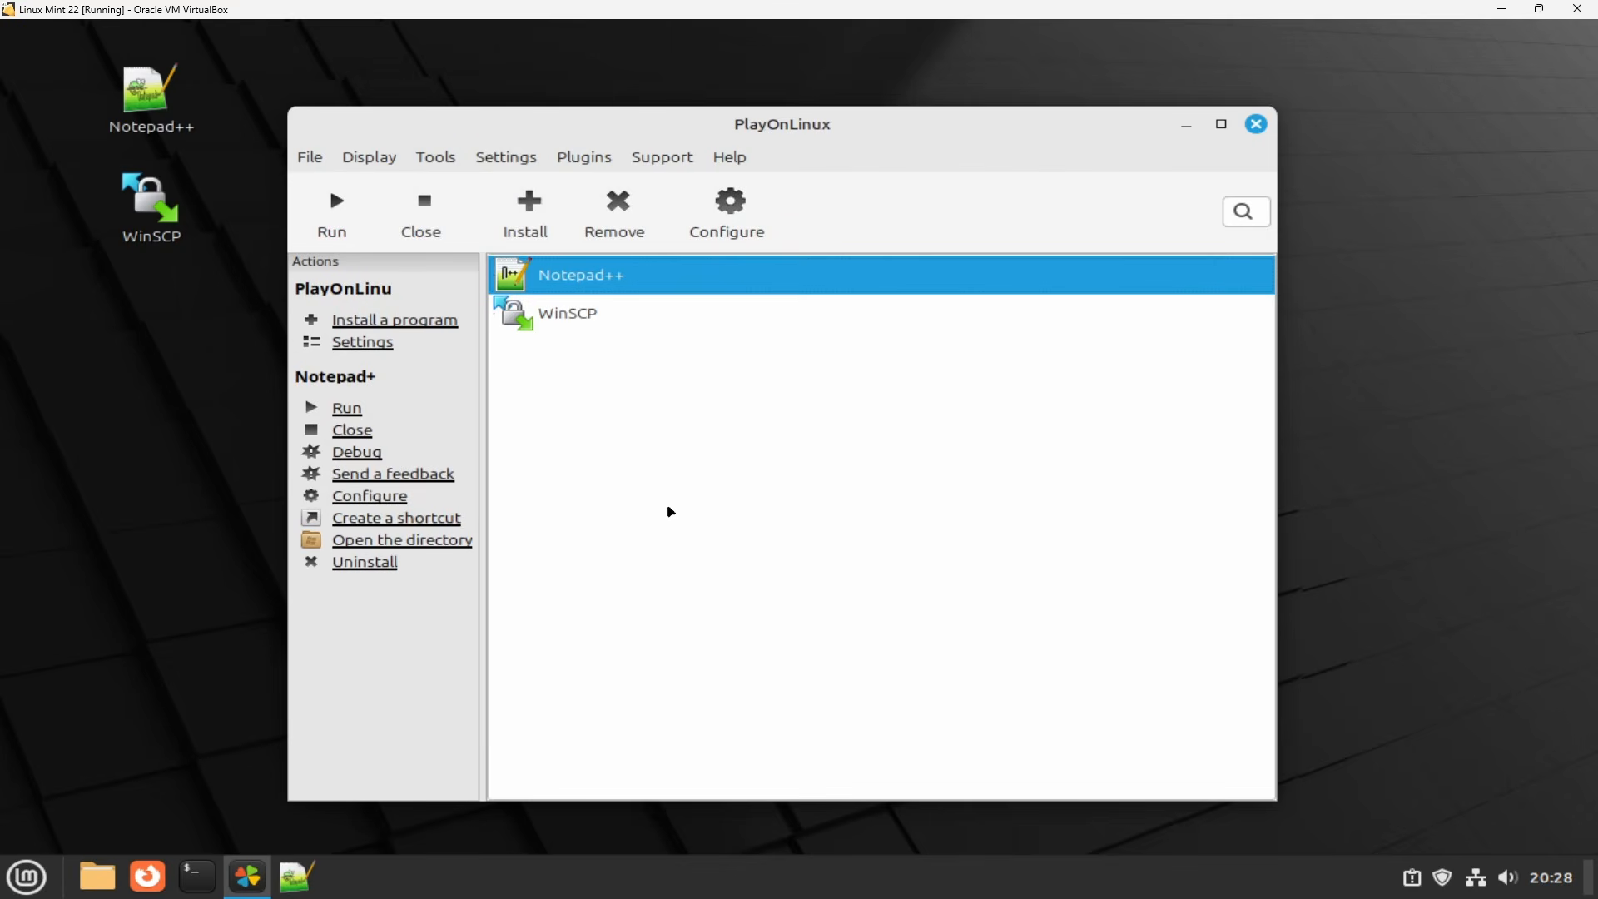
Close all PlayOnLinux windows and permanently delete the Notepad++ and WinSCP shortcuts from the desktop.
click(1256, 125)
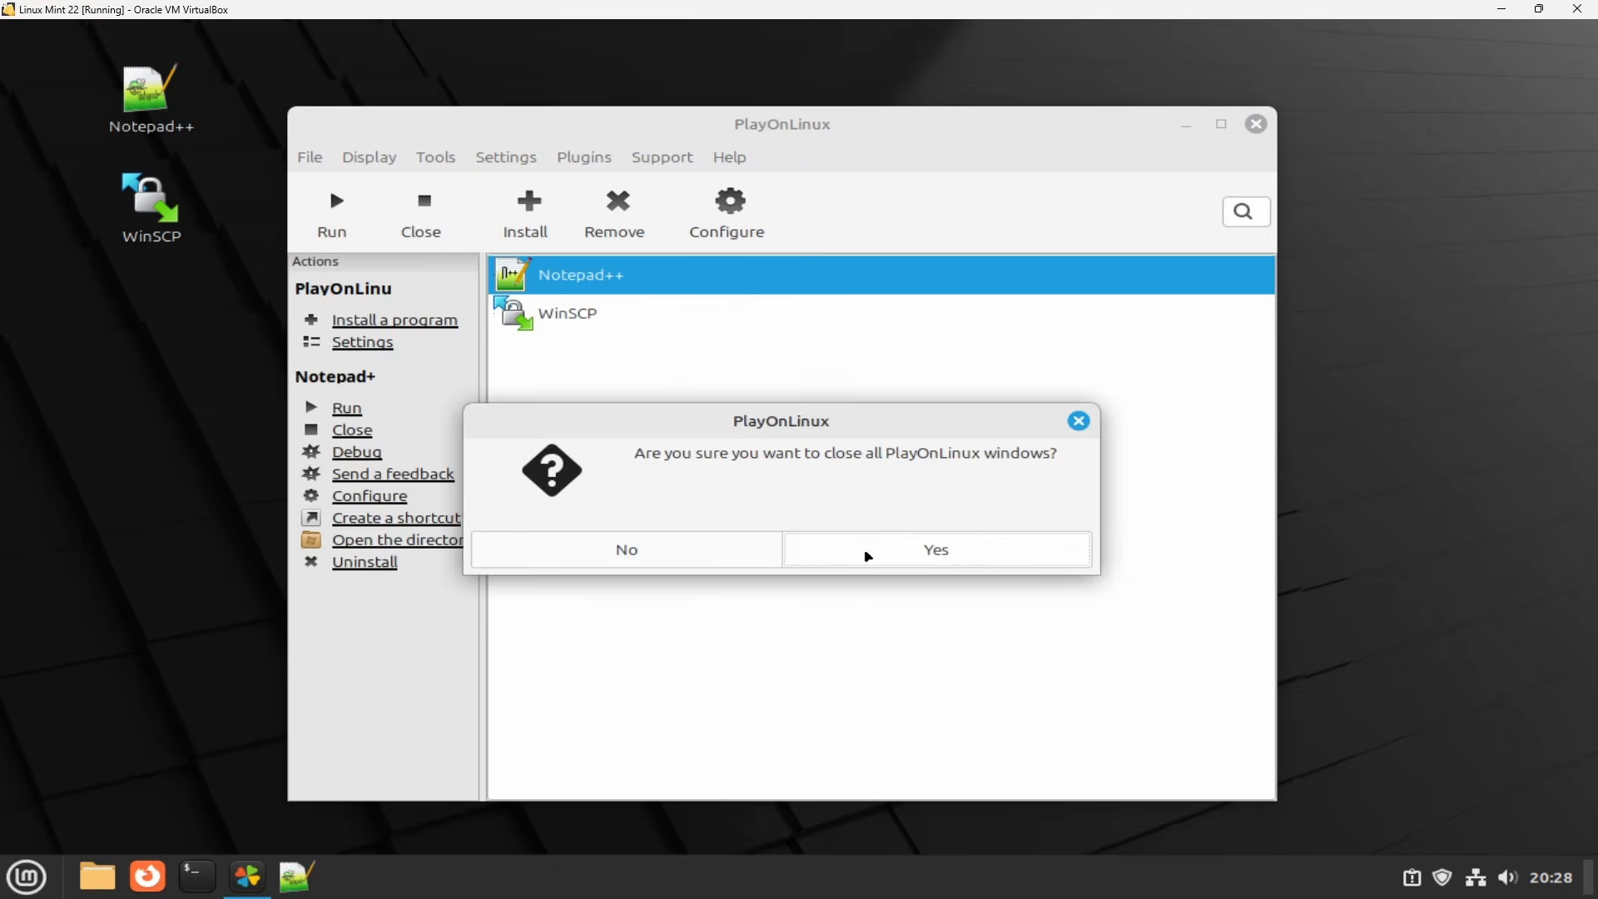
click(867, 555)
drag(572, 439, 50, 75)
key(shift+Delete)
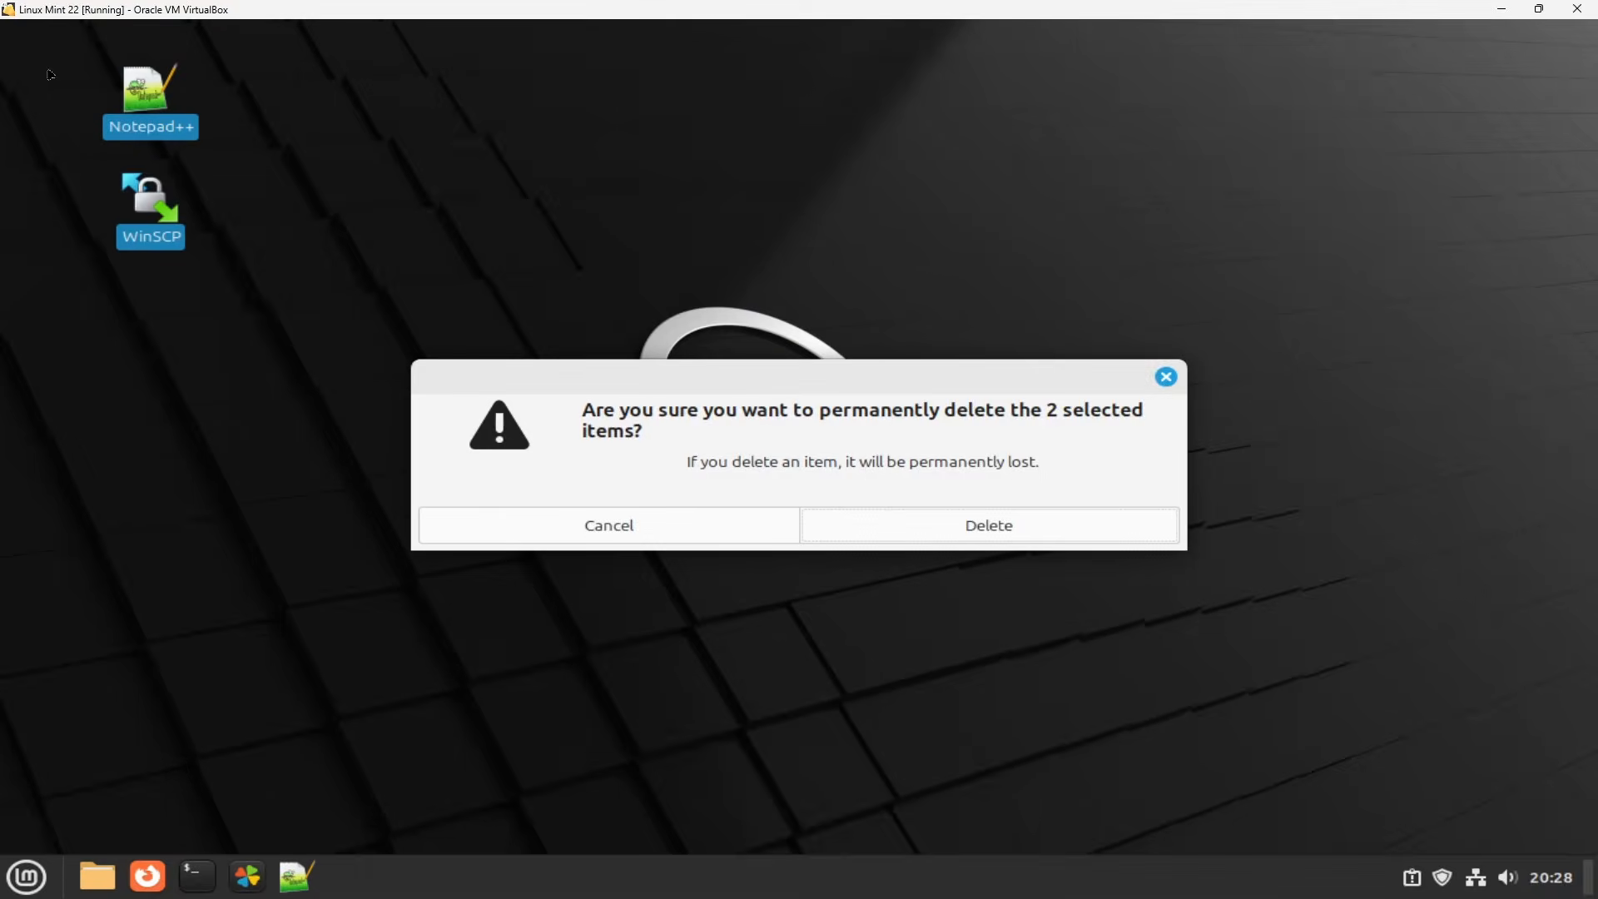
key(Return)
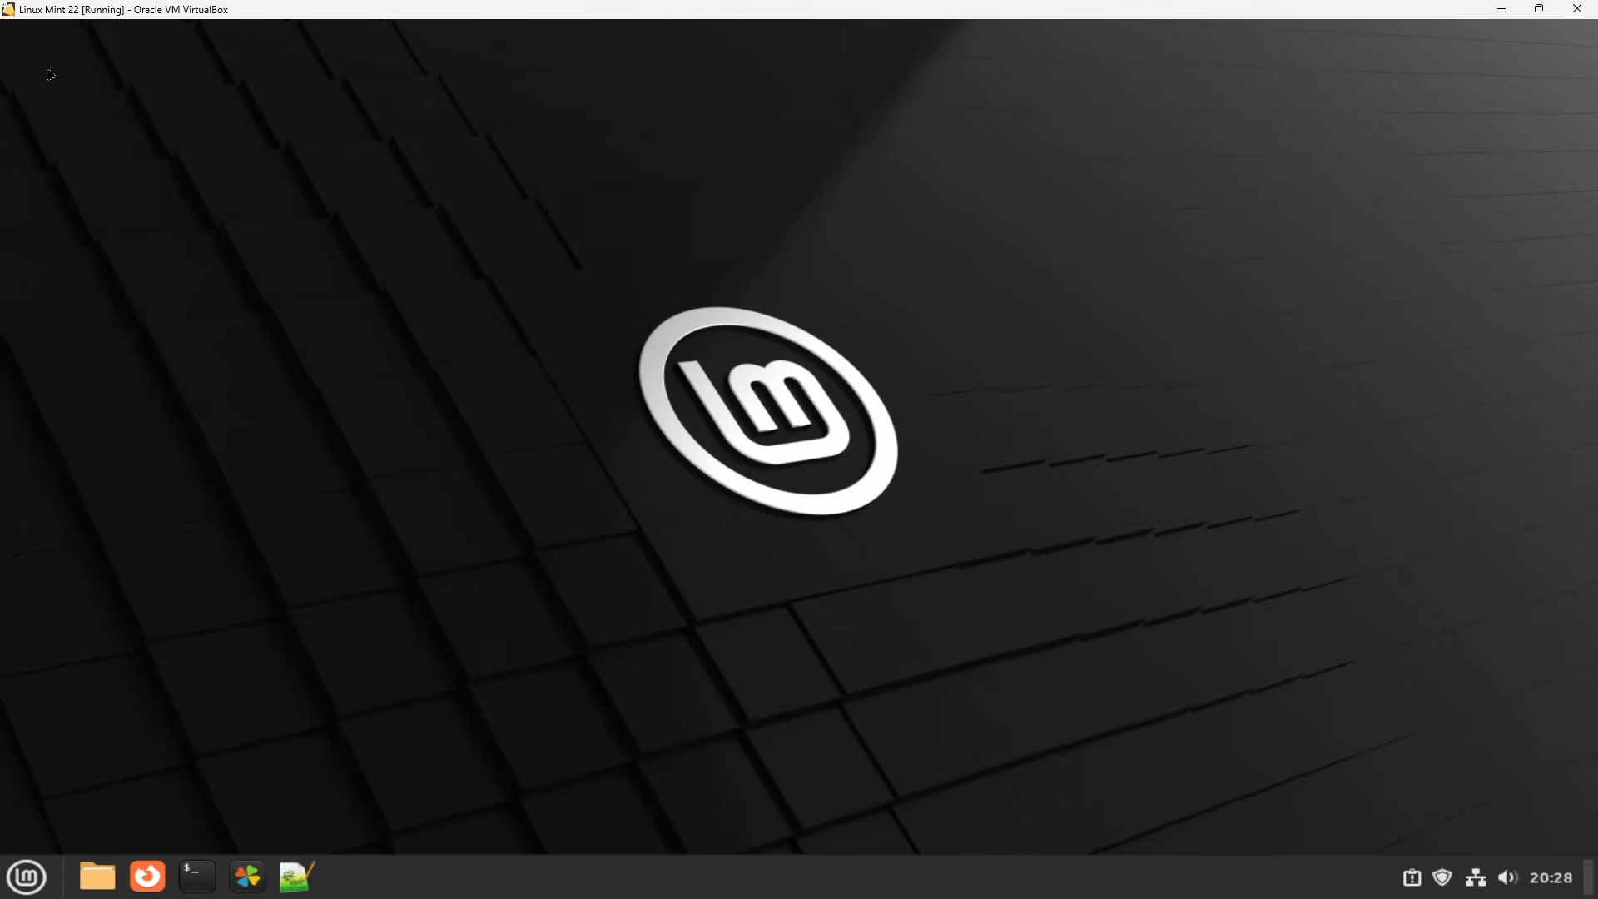
Open the Linux Mint shutdown dialog.
click(30, 882)
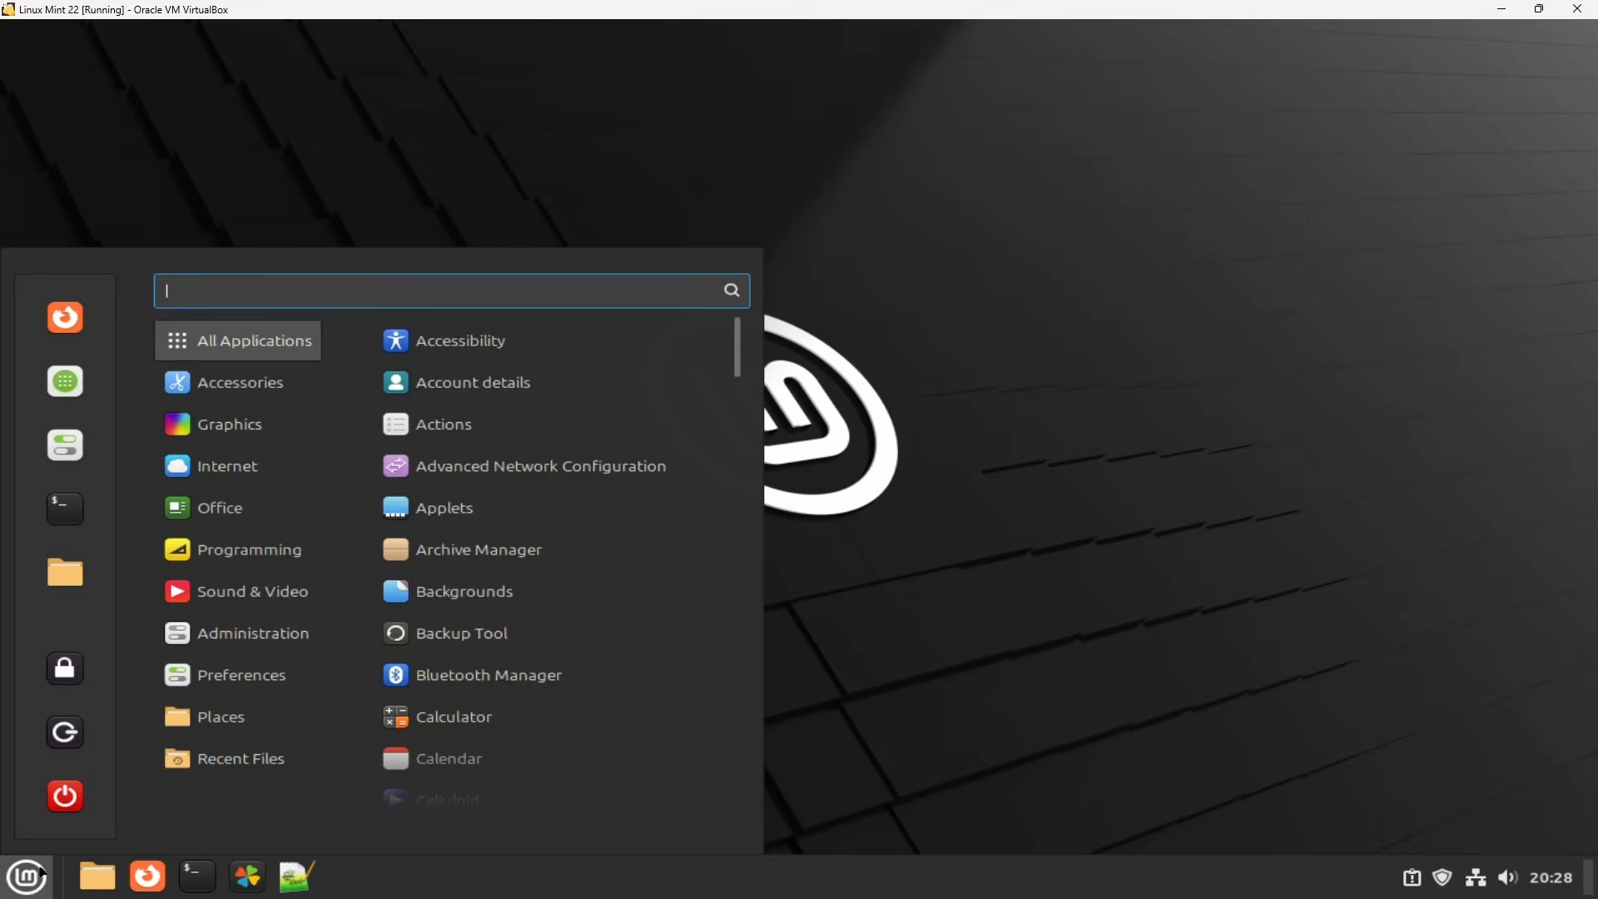
click(54, 821)
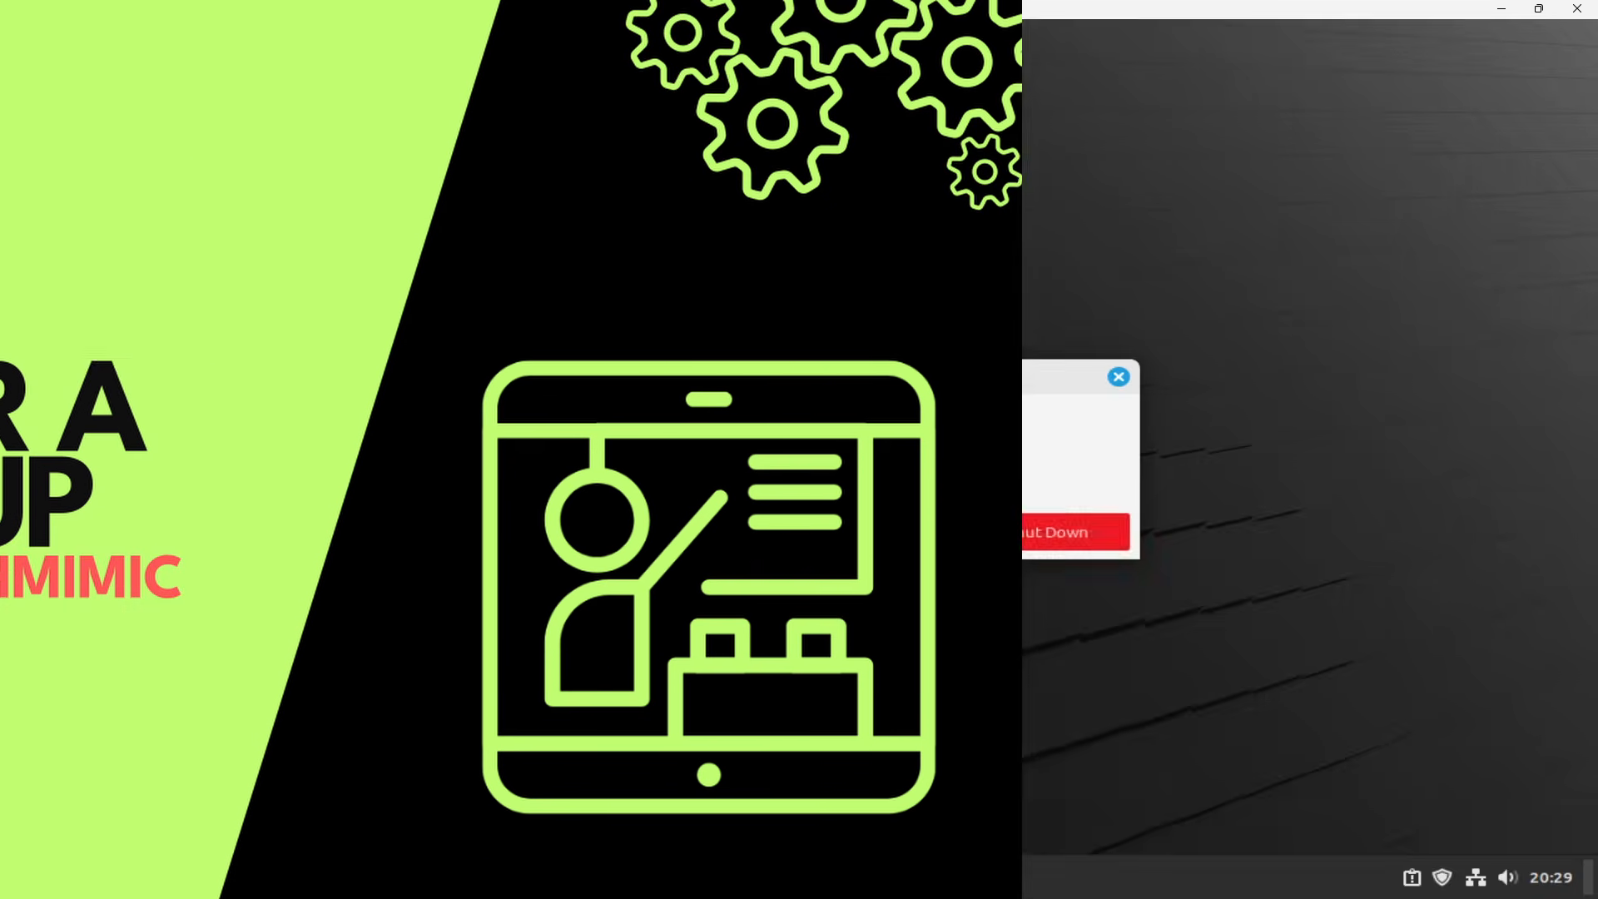